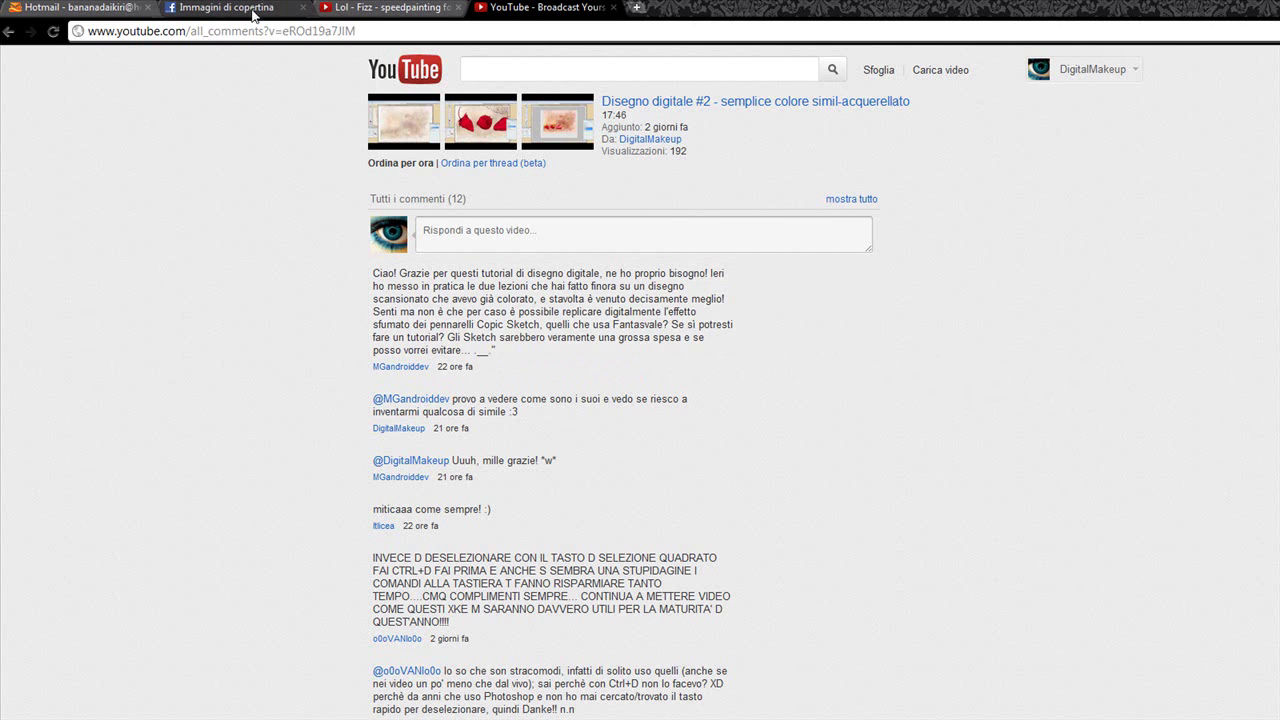
{"action": "left_click", "coordinate": [260, 12]}
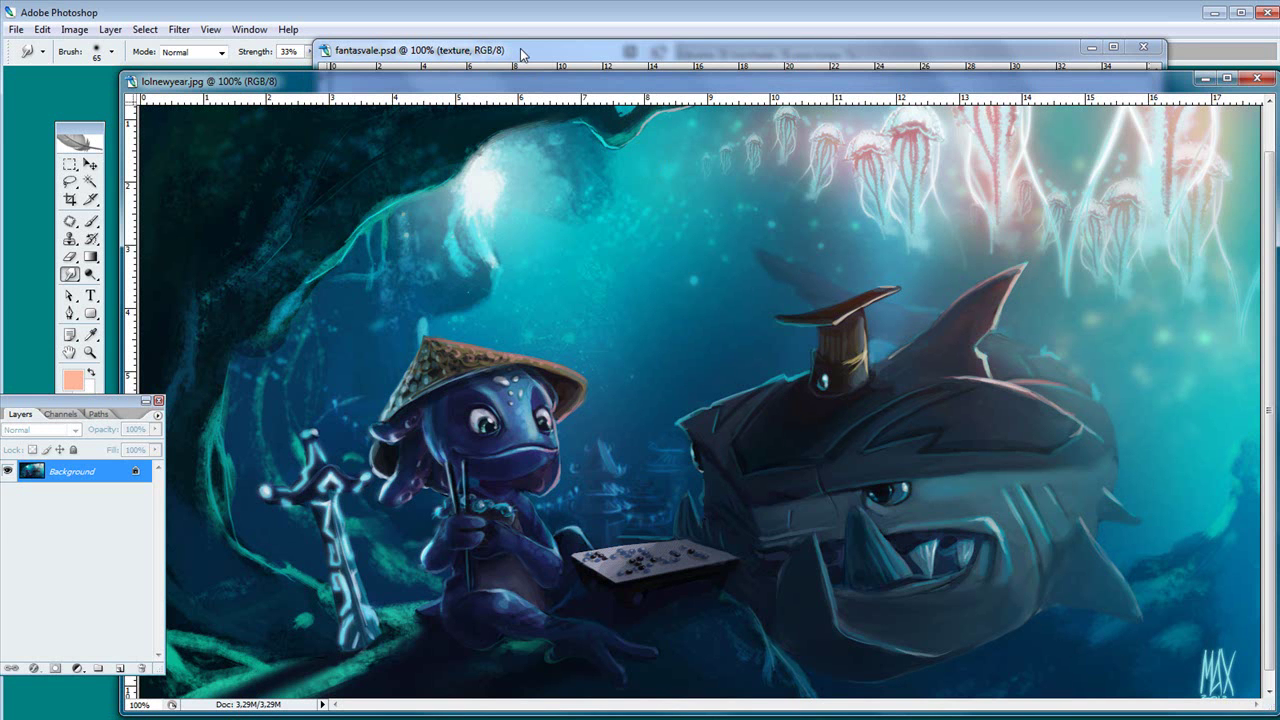
Bring fantasvale.psd to the front and close lolnewyear.jpg.
{"action": "left_click", "coordinate": [519, 54]}
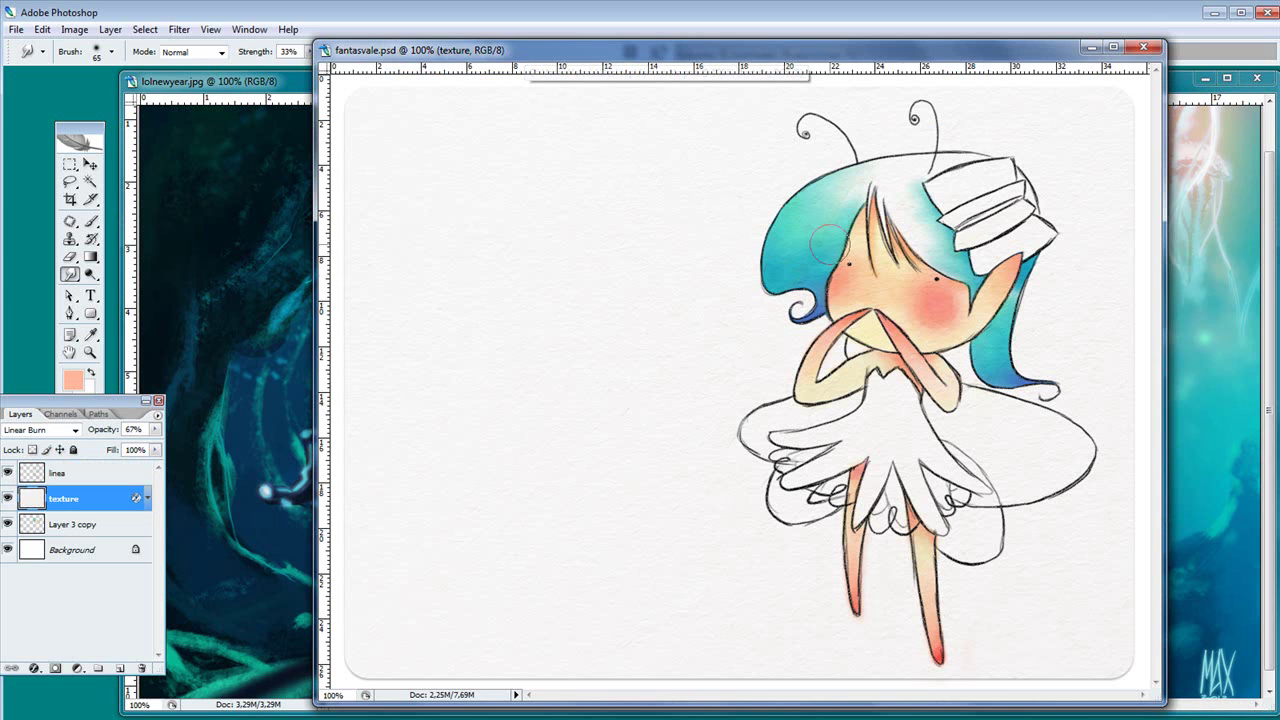
{"action": "left_click", "coordinate": [1259, 82]}
Arrange the fantasvale.psd window and the layer list side by side so they do not cover each other.
{"action": "left_click_drag", "start_coordinate": [942, 52], "coordinate": [874, 50]}
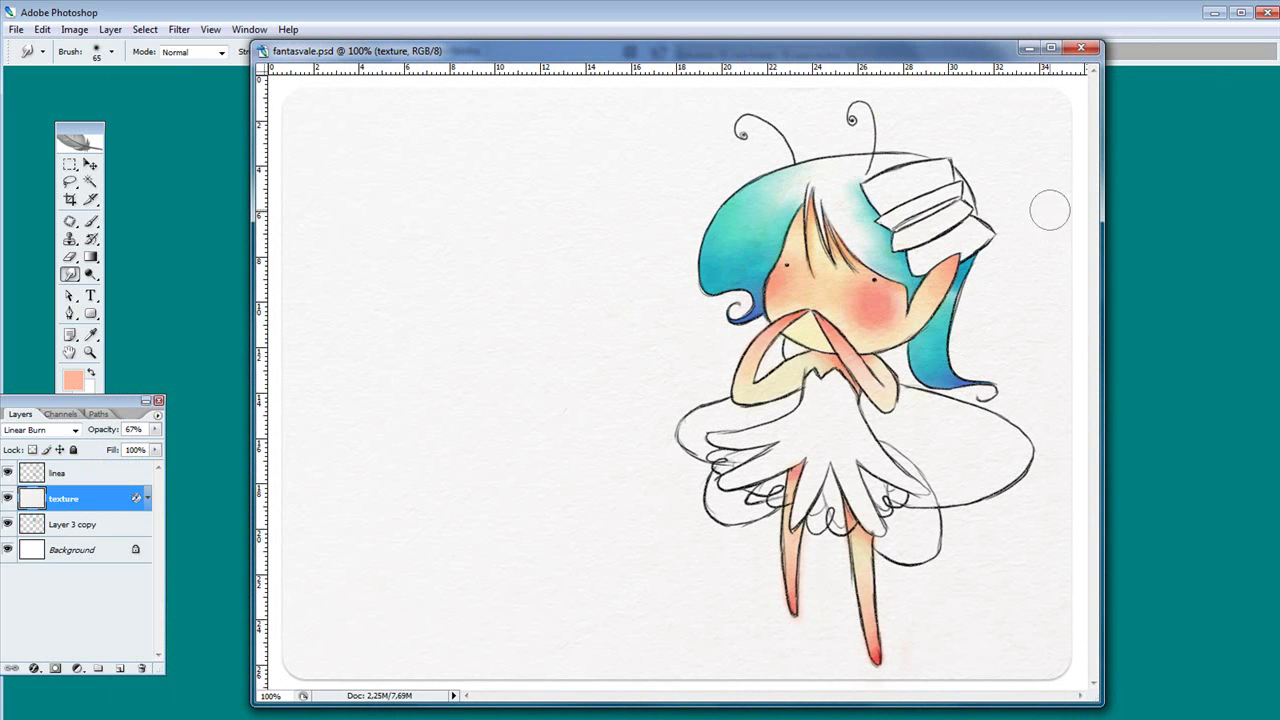
{"action": "left_click_drag", "start_coordinate": [912, 40], "coordinate": [874, 38]}
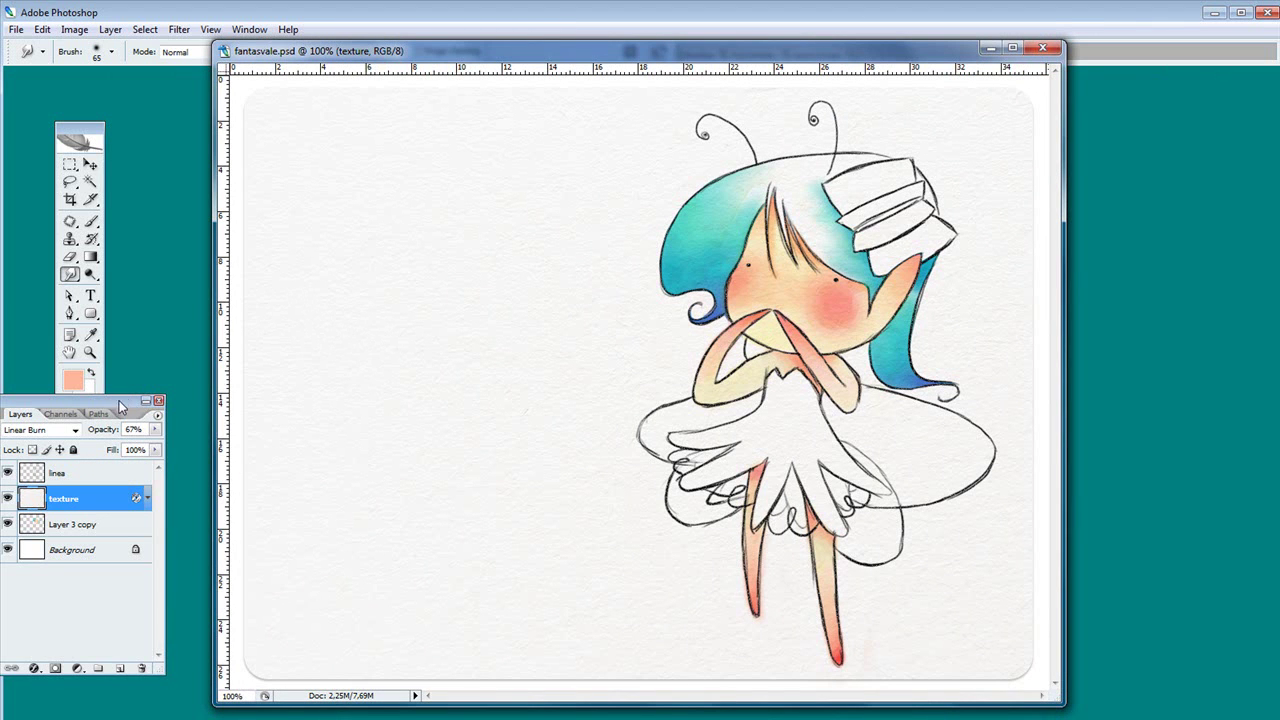
{"action": "left_click_drag", "start_coordinate": [100, 401], "coordinate": [218, 409]}
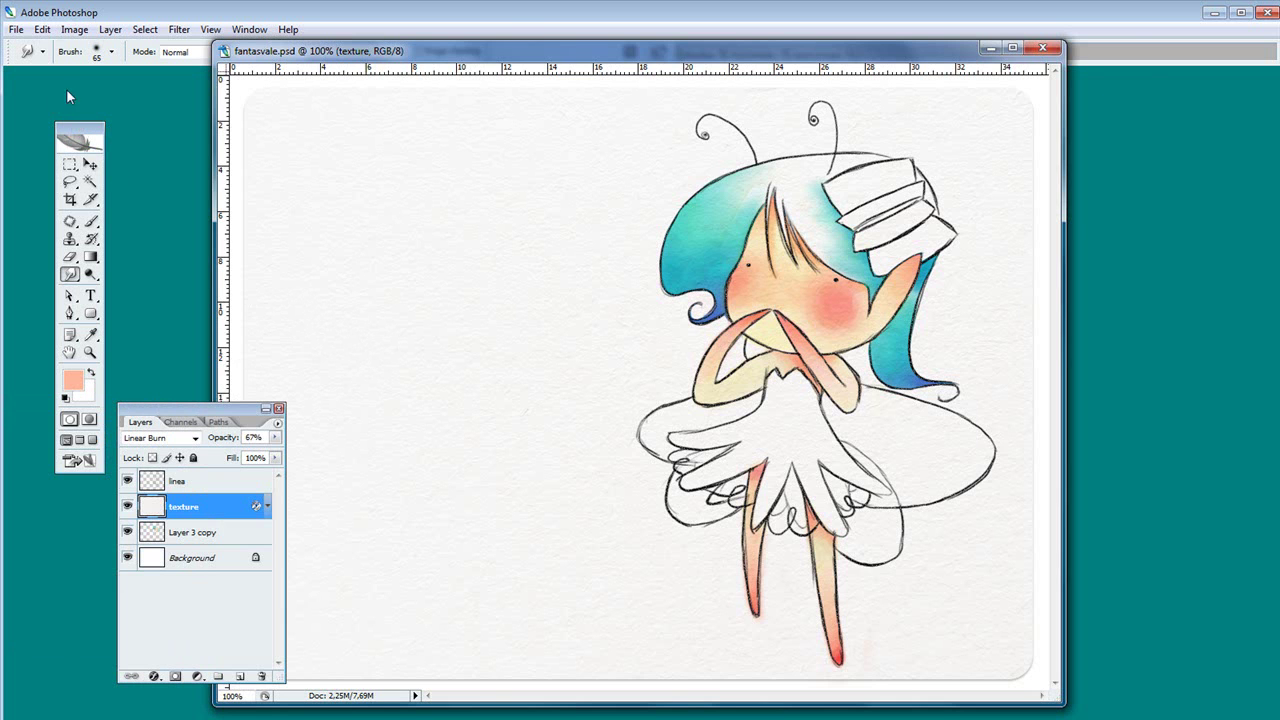
{"action": "left_click_drag", "start_coordinate": [332, 48], "coordinate": [425, 45]}
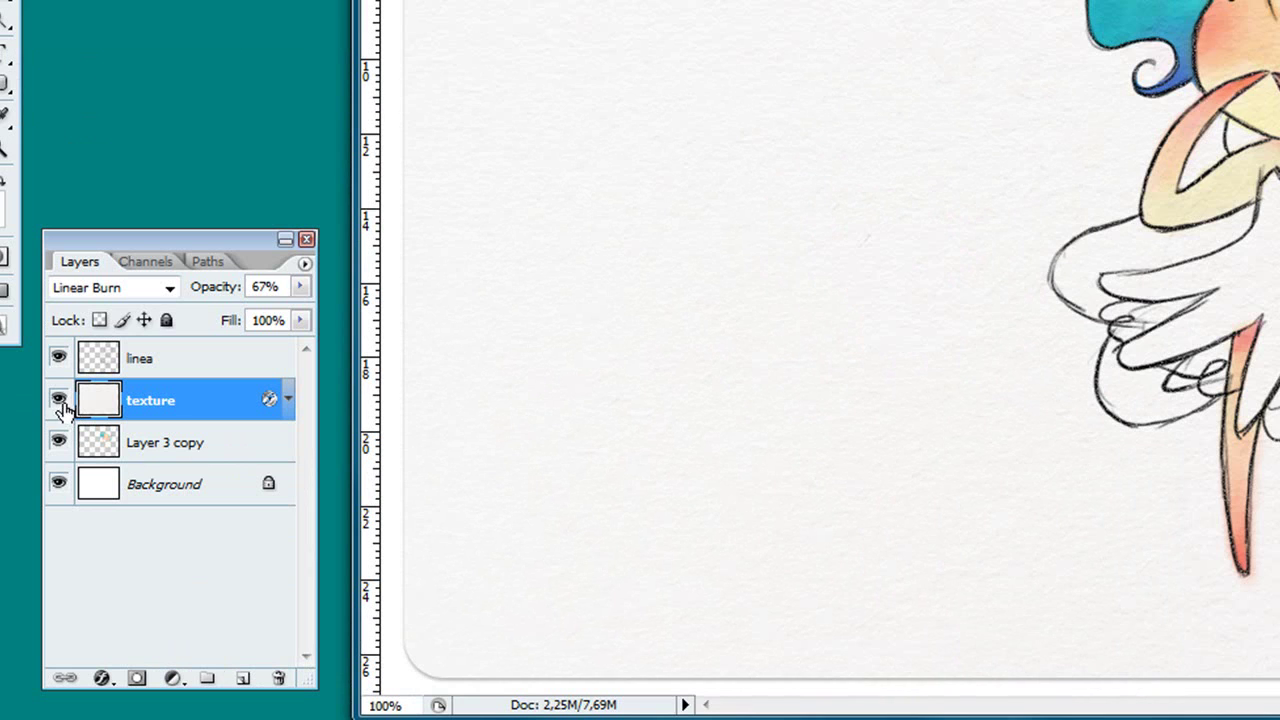
Hide the texture, Layer 3 copy and linea layers so only the white Background is displayed.
{"action": "left_click", "coordinate": [127, 506]}
{"action": "left_click", "coordinate": [58, 442]}
{"action": "left_click", "coordinate": [58, 358]}
{"action": "left_click", "coordinate": [58, 484]}
{"action": "left_click", "coordinate": [58, 484]}
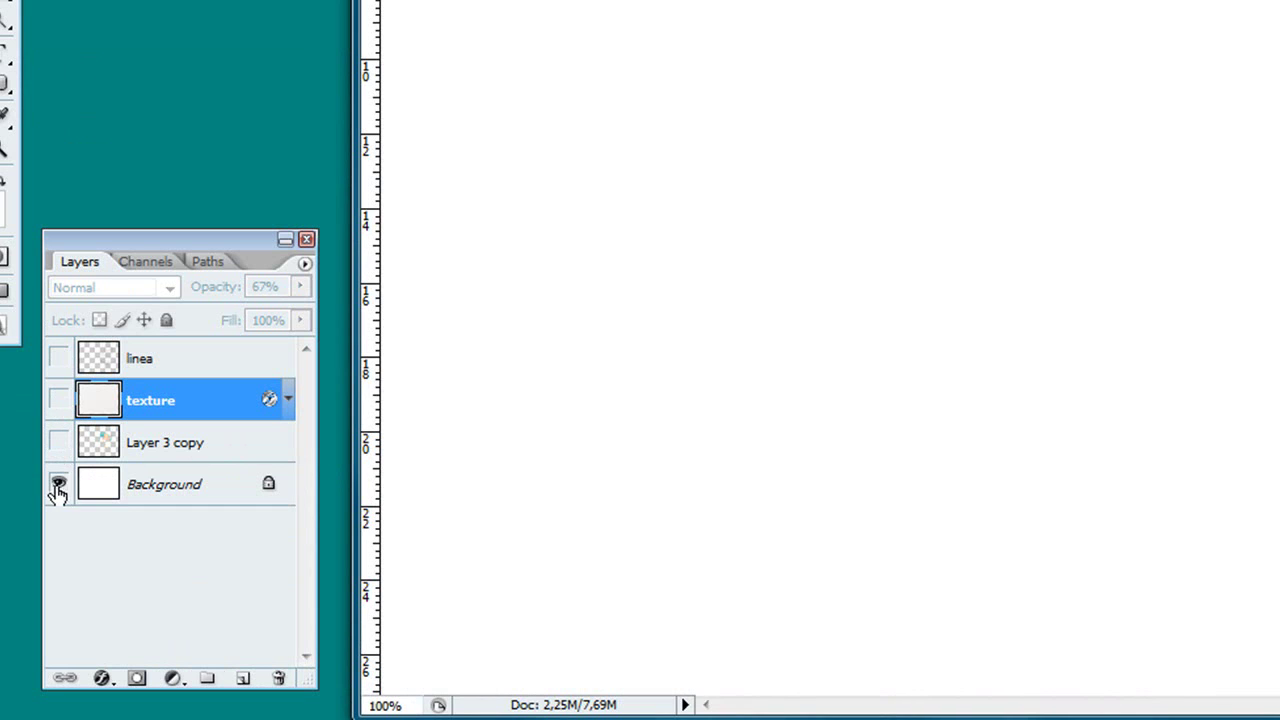
Show the linea layer again and preview the texture layer over it, leaving the texture hidden.
{"action": "left_click", "coordinate": [58, 358]}
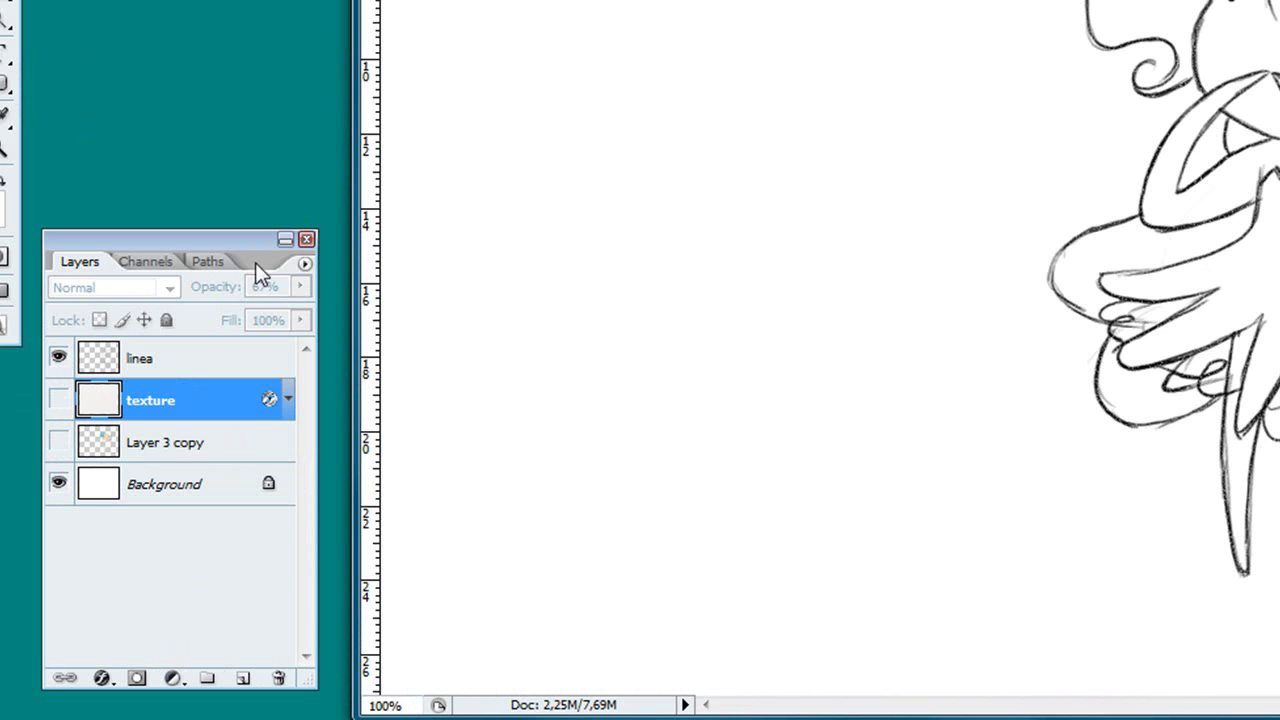
{"action": "left_click", "coordinate": [58, 400]}
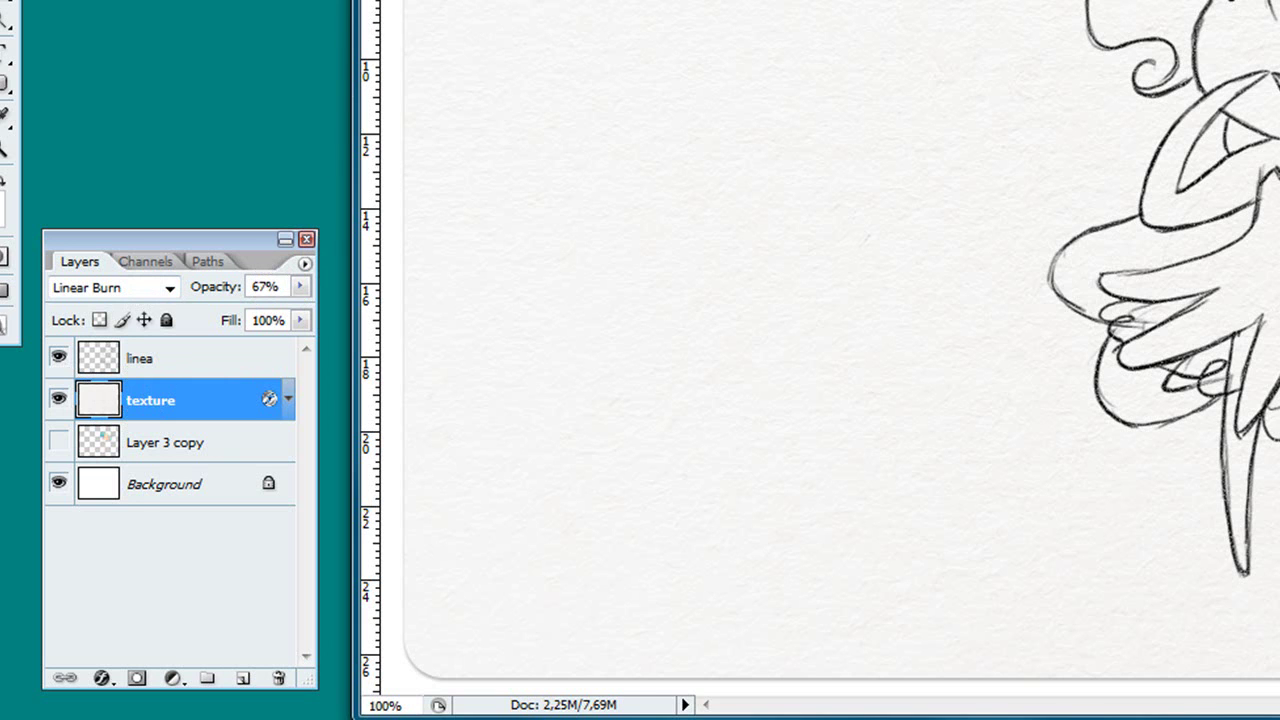
{"action": "left_click", "coordinate": [58, 398]}
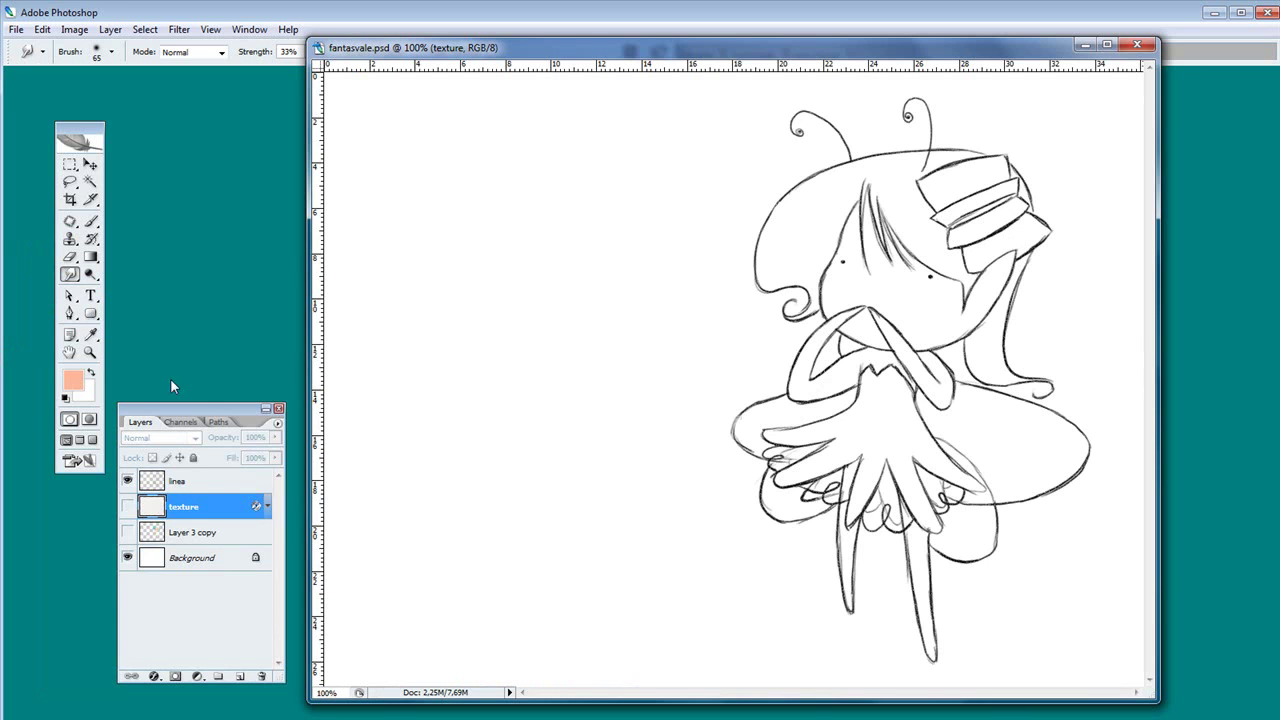
Select Layer 3 copy and make it visible to bring back the hair and skin colours.
{"action": "left_click", "coordinate": [190, 533]}
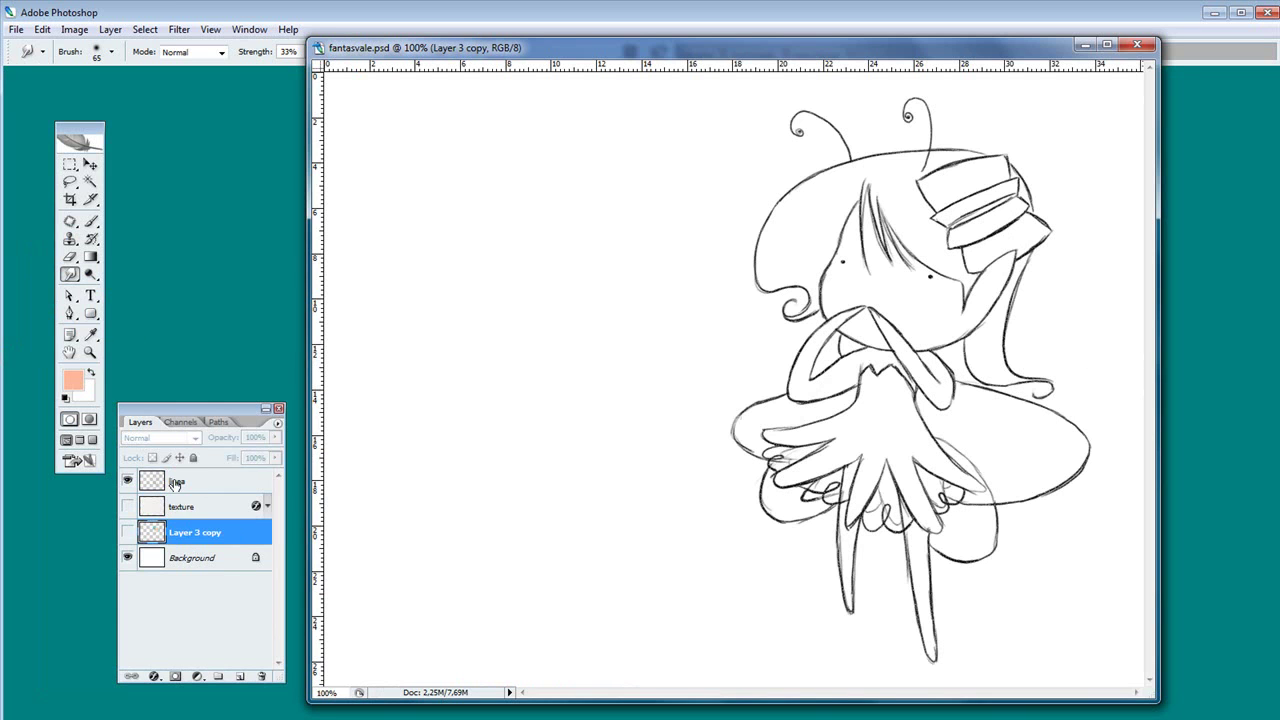
{"action": "left_click", "coordinate": [127, 532]}
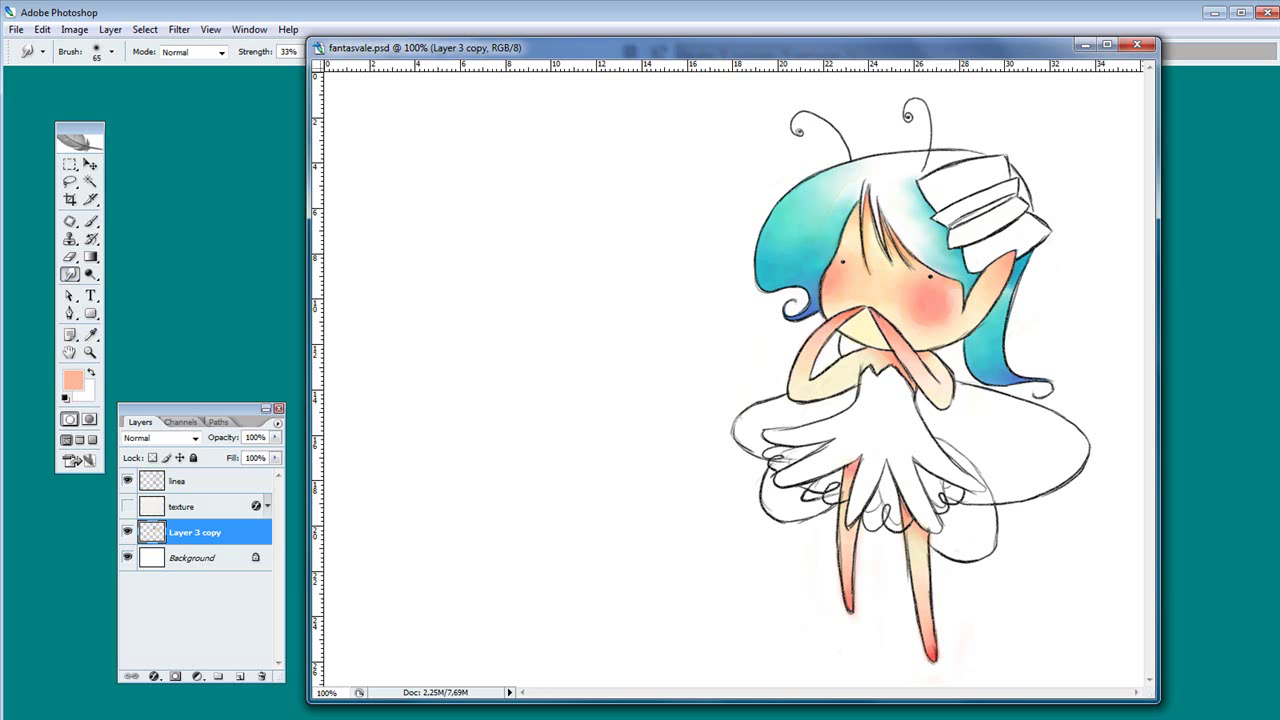
{"action": "left_click", "coordinate": [128, 533]}
{"action": "left_click", "coordinate": [128, 533]}
Add a new layer above Layer 3 copy and set the Brush to the hard round 19 px tip at 63% opacity.
{"action": "left_click", "coordinate": [240, 676]}
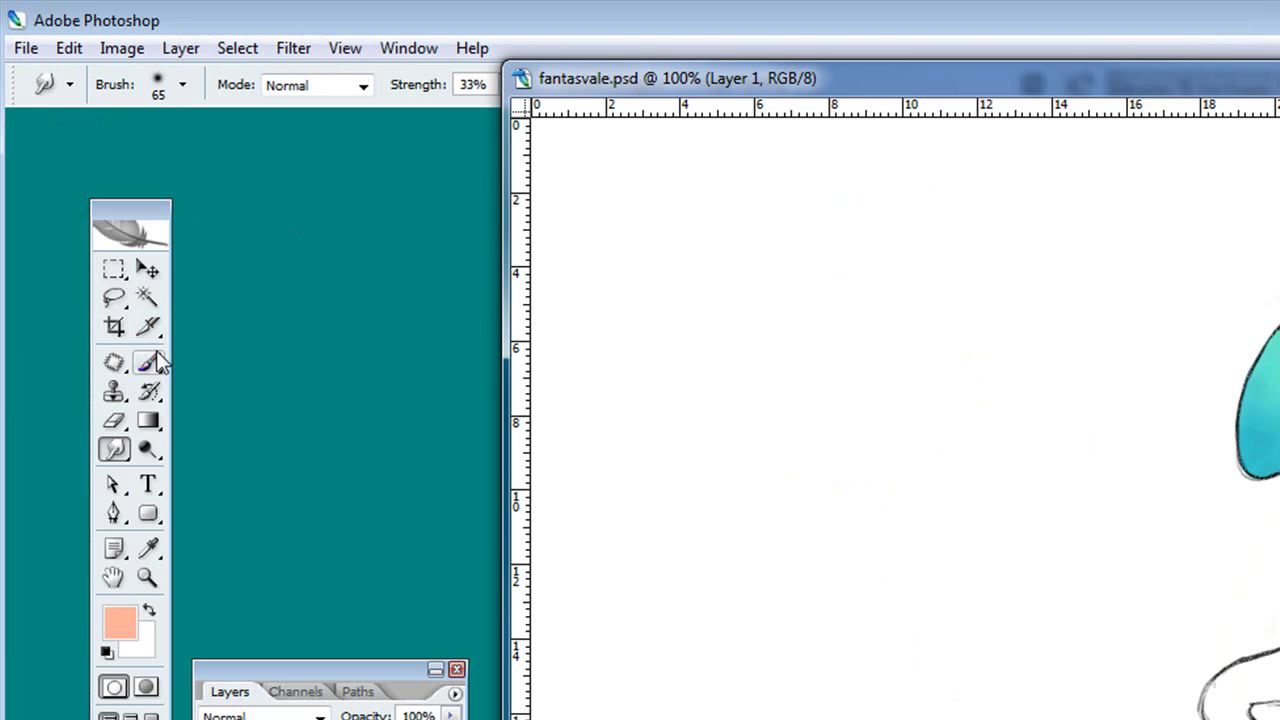
{"action": "left_click", "coordinate": [90, 221]}
{"action": "left_click", "coordinate": [182, 88]}
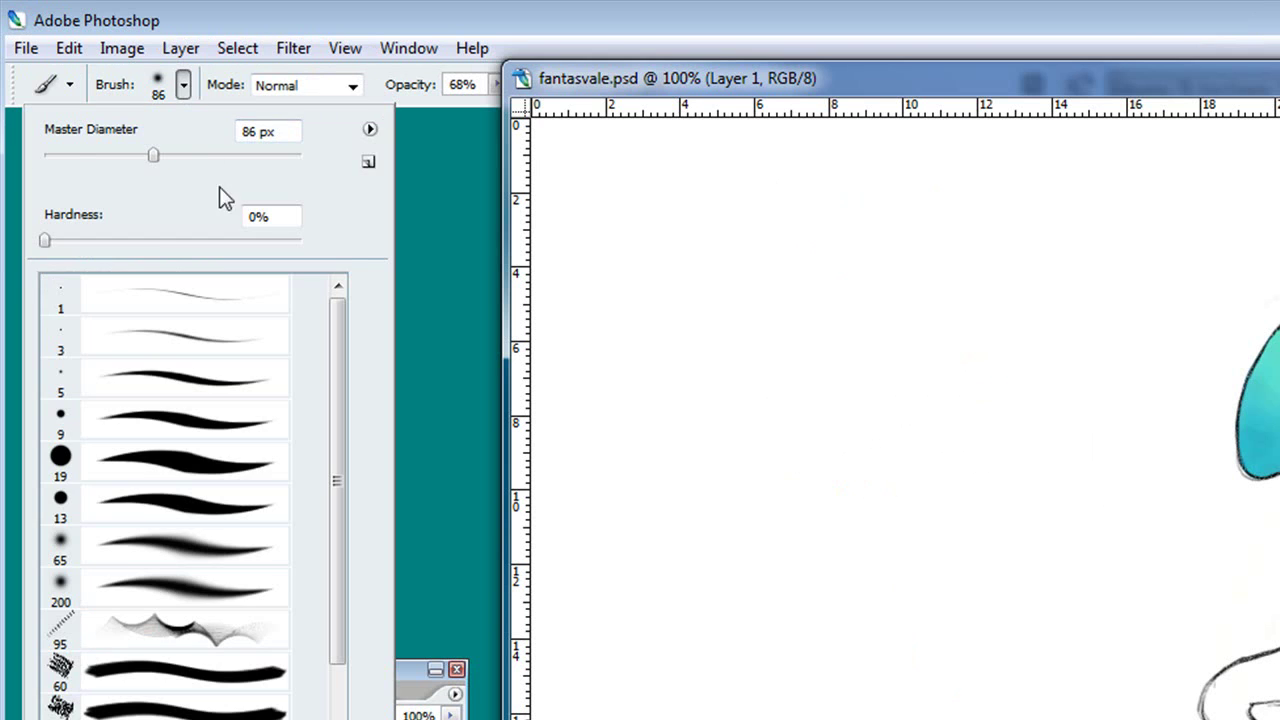
{"action": "left_click", "coordinate": [162, 466]}
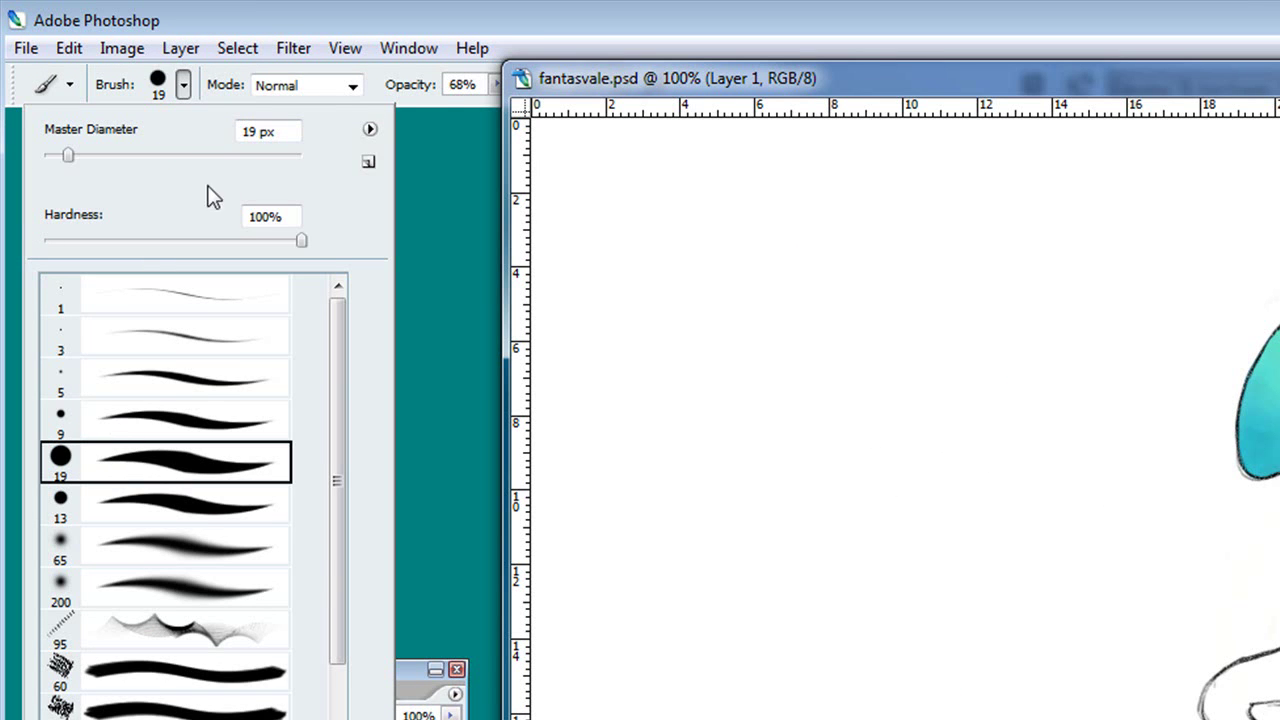
{"action": "left_click", "coordinate": [494, 84]}
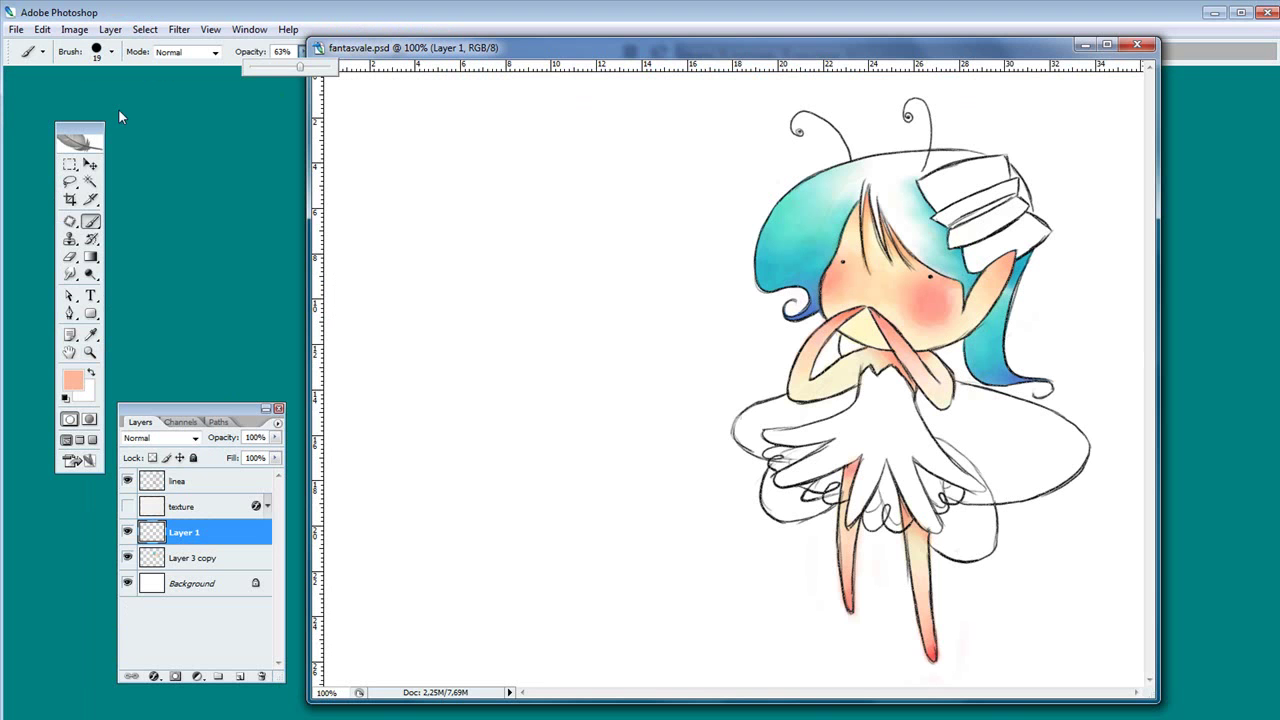
{"action": "left_click", "coordinate": [130, 115]}
{"action": "left_click_drag", "start_coordinate": [85, 101], "coordinate": [63, 100]}
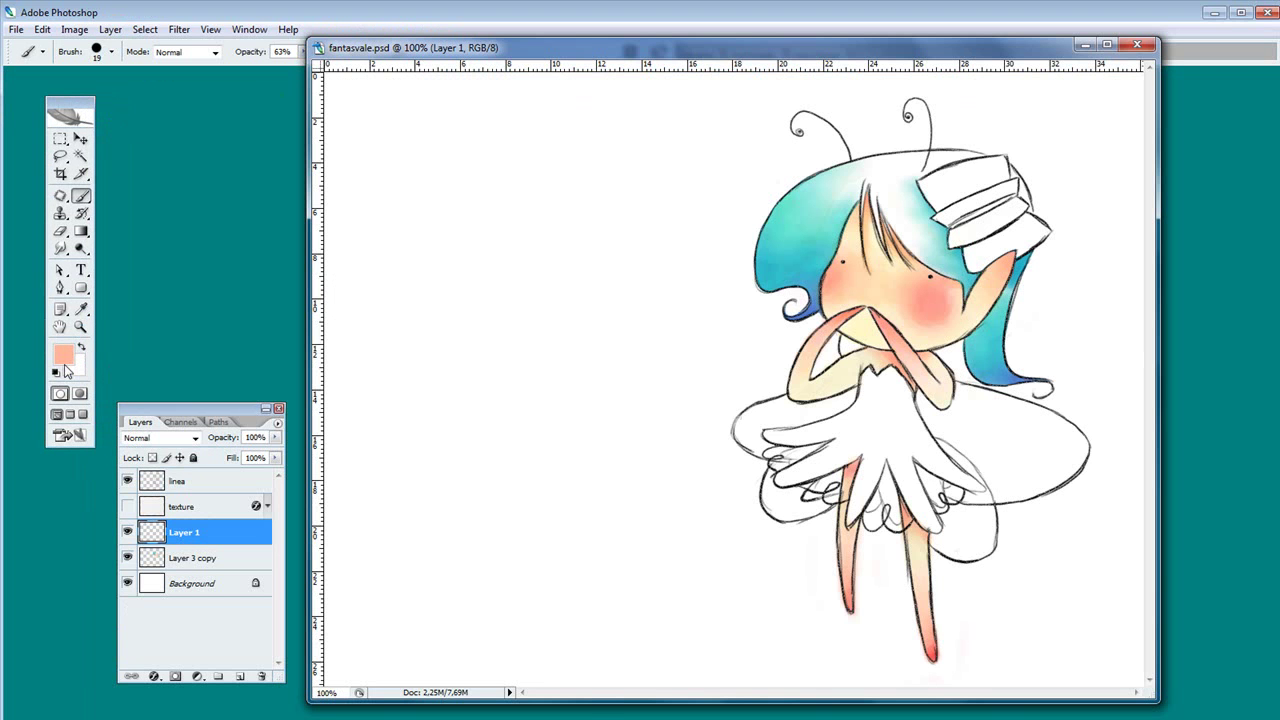
Set the foreground colour to pinkish red ff004e.
{"action": "left_click", "coordinate": [63, 354]}
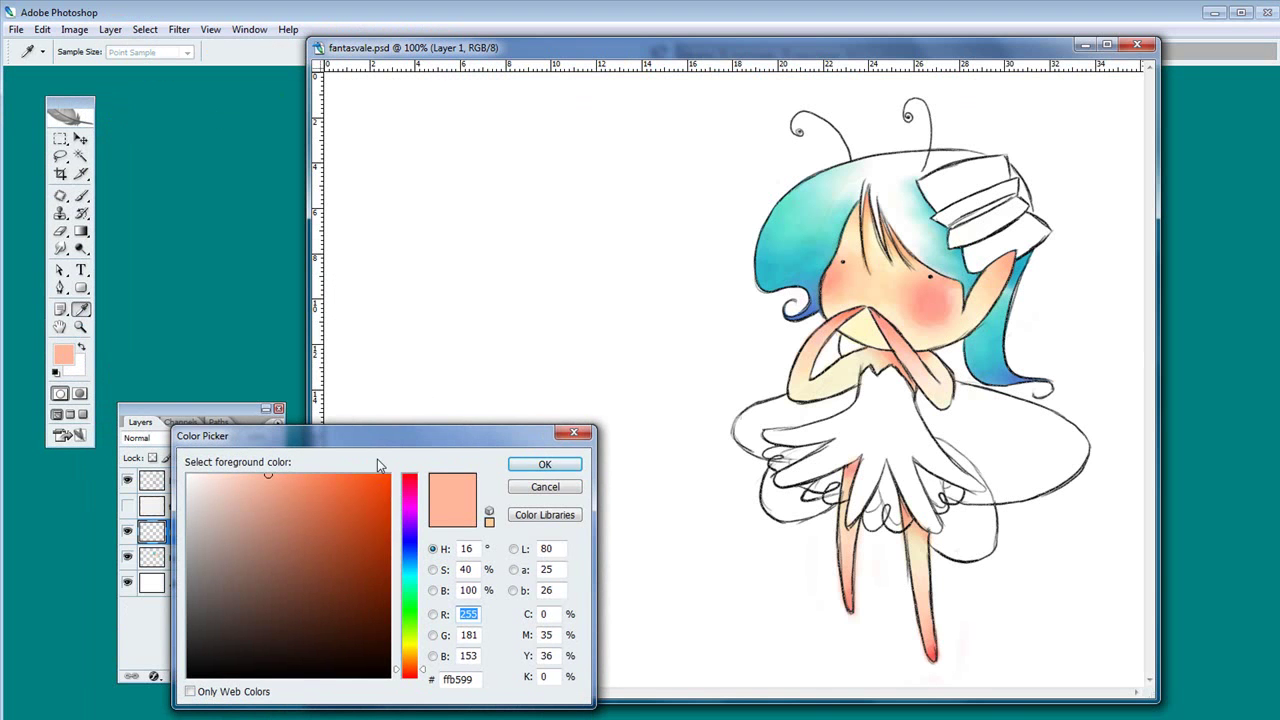
{"action": "left_click_drag", "start_coordinate": [411, 598], "coordinate": [413, 572]}
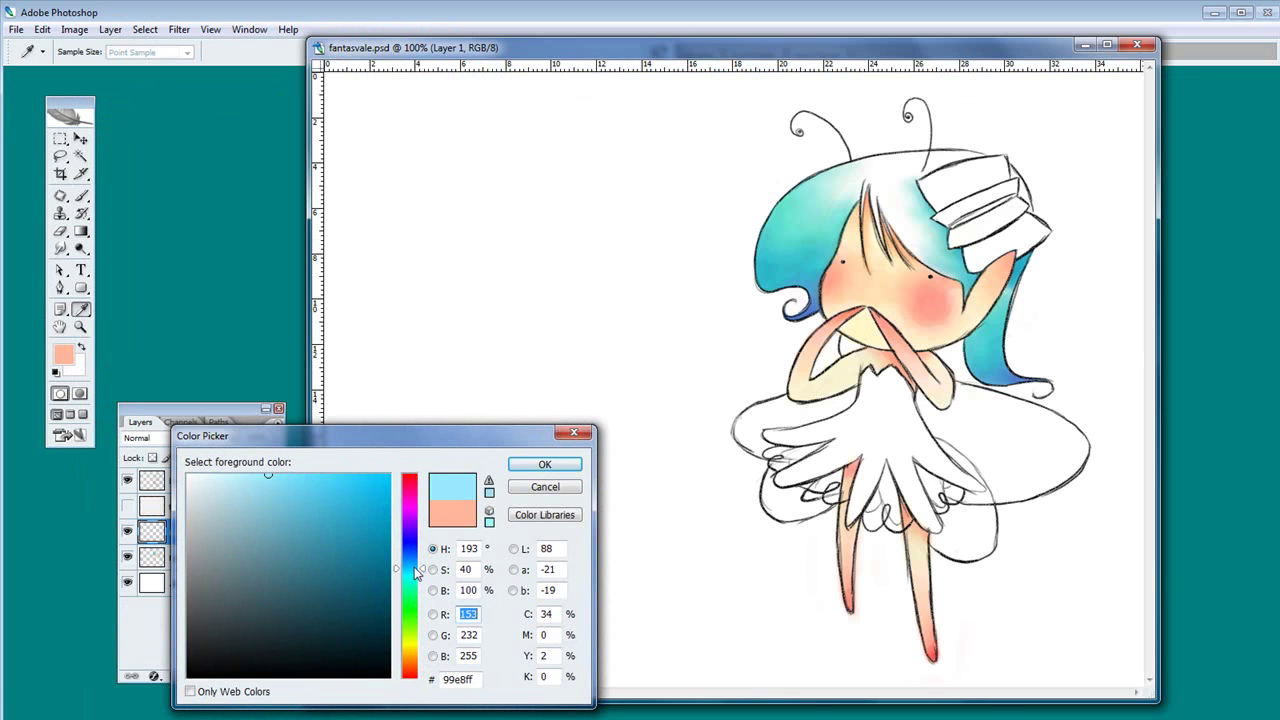
{"action": "left_click", "coordinate": [410, 668]}
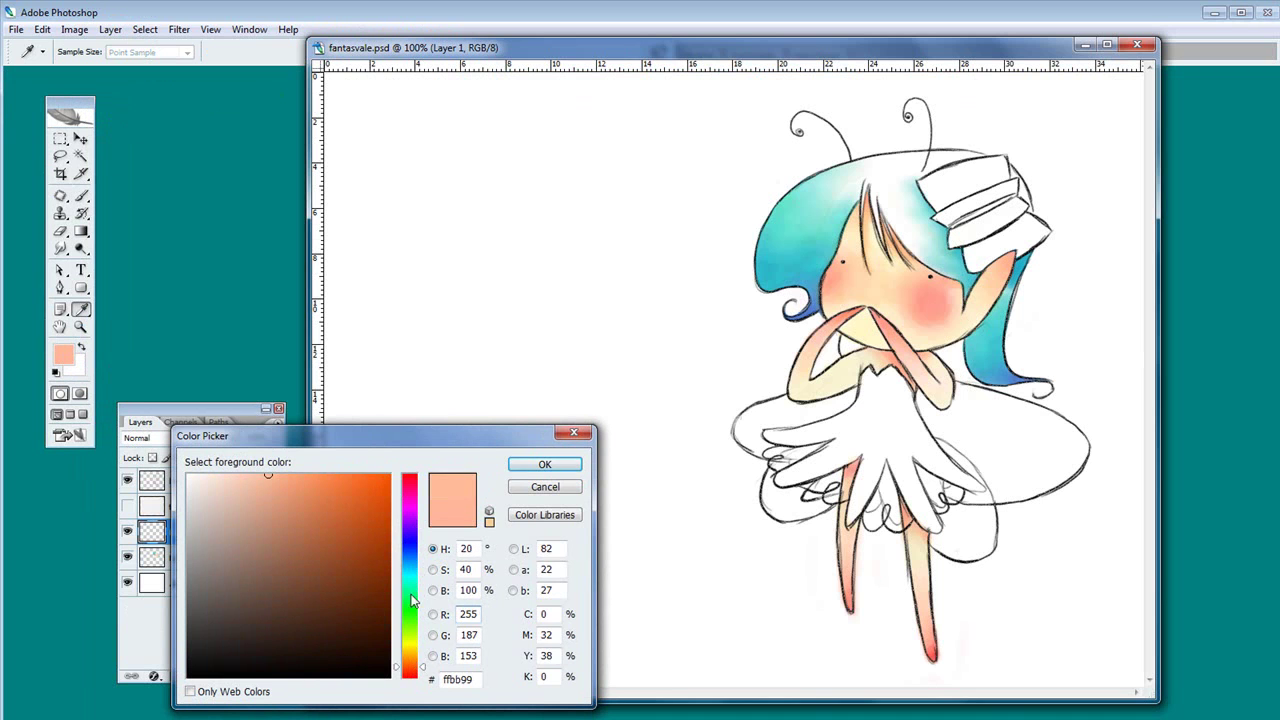
{"action": "left_click_drag", "start_coordinate": [361, 477], "coordinate": [398, 468]}
{"action": "left_click", "coordinate": [416, 486]}
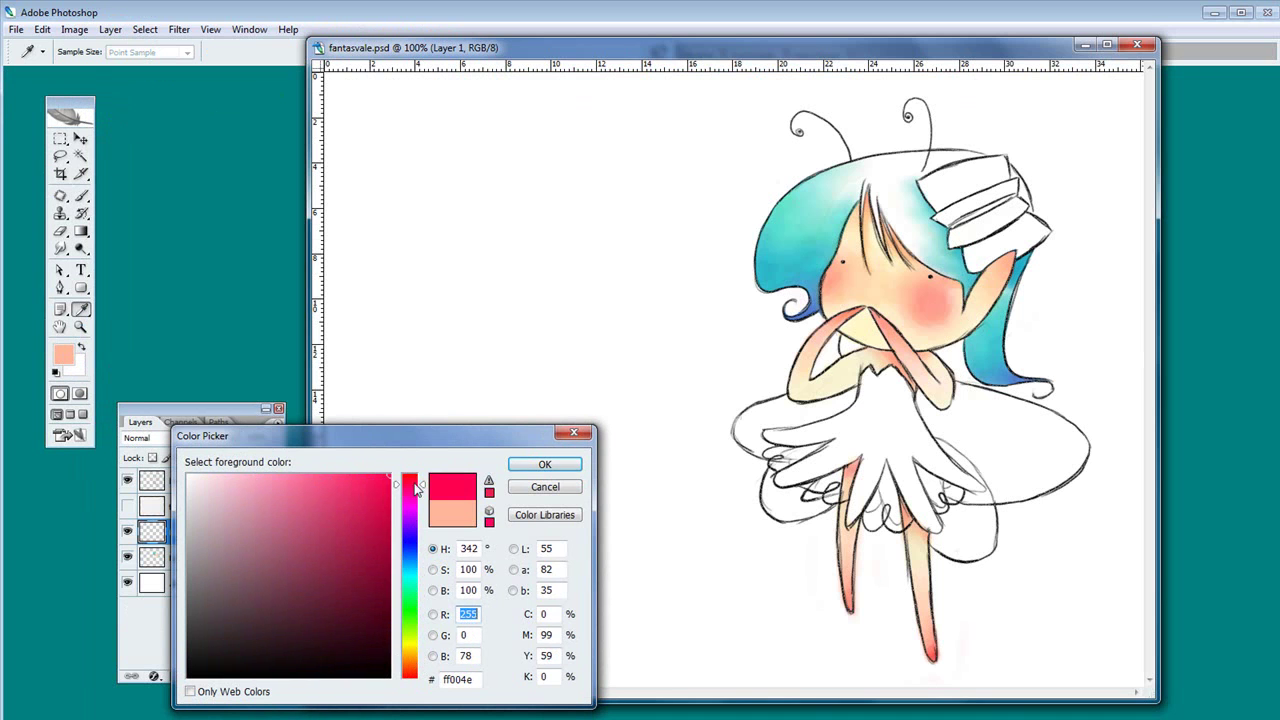
{"action": "left_click", "coordinate": [545, 464]}
Enlarge the brush to 59 px and paint the pinkish red on the tips of the five skirt petals.
{"action": "key", "text": "b"}
{"action": "left_click", "coordinate": [112, 52]}
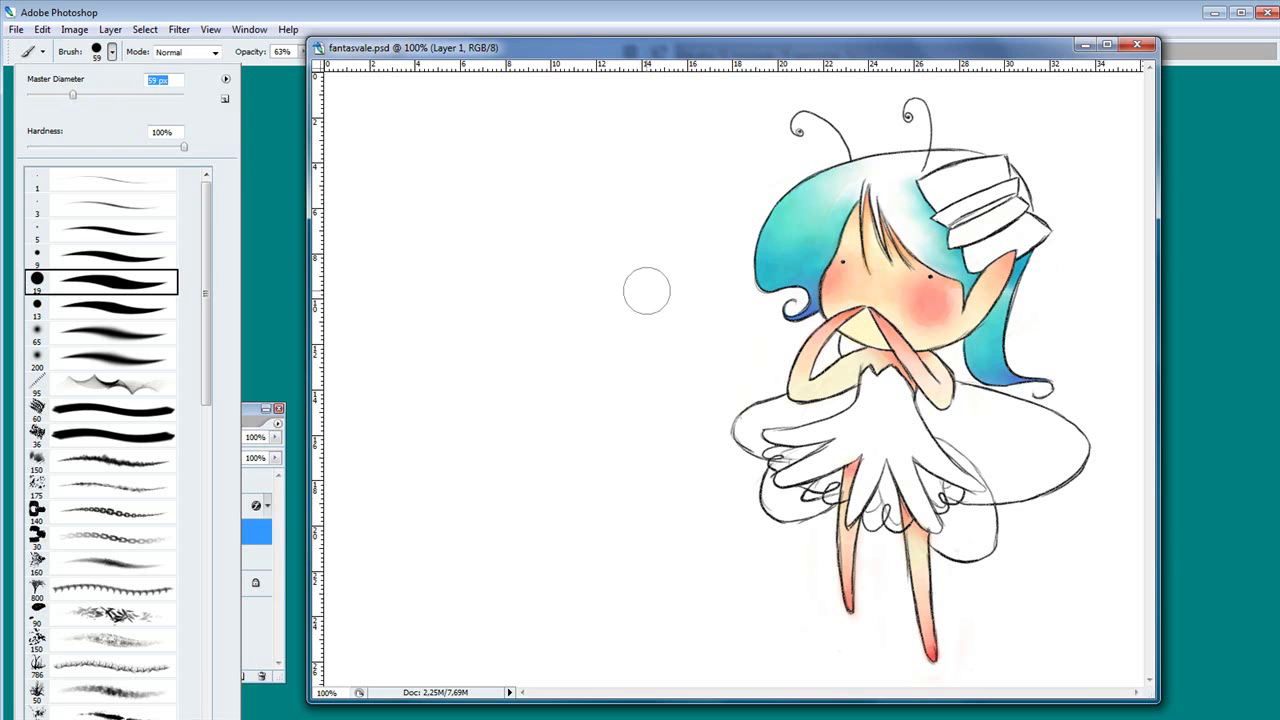
{"action": "left_click", "coordinate": [768, 434]}
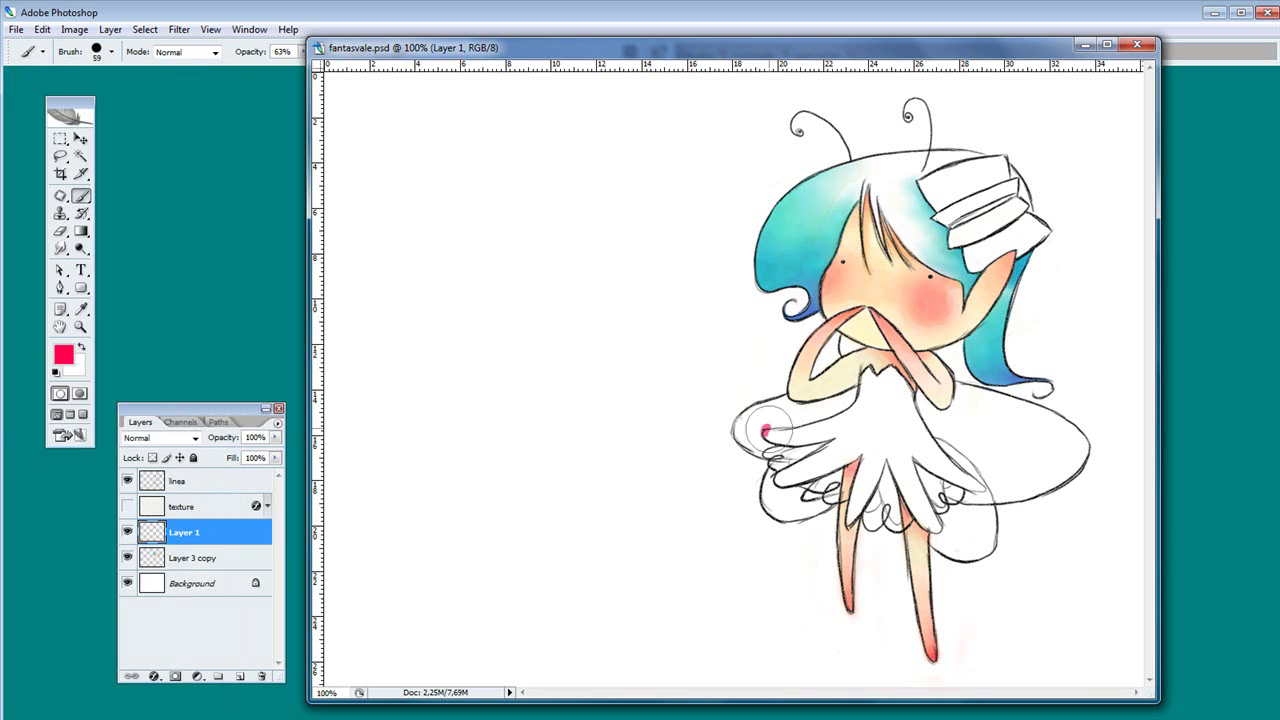
{"action": "mouse_move", "coordinate": [768, 434]}
{"action": "left_mouse_down"}
{"action": "mouse_move", "coordinate": [804, 436]}
{"action": "mouse_move", "coordinate": [786, 481]}
{"action": "left_mouse_up"}
{"action": "left_click", "coordinate": [851, 516]}
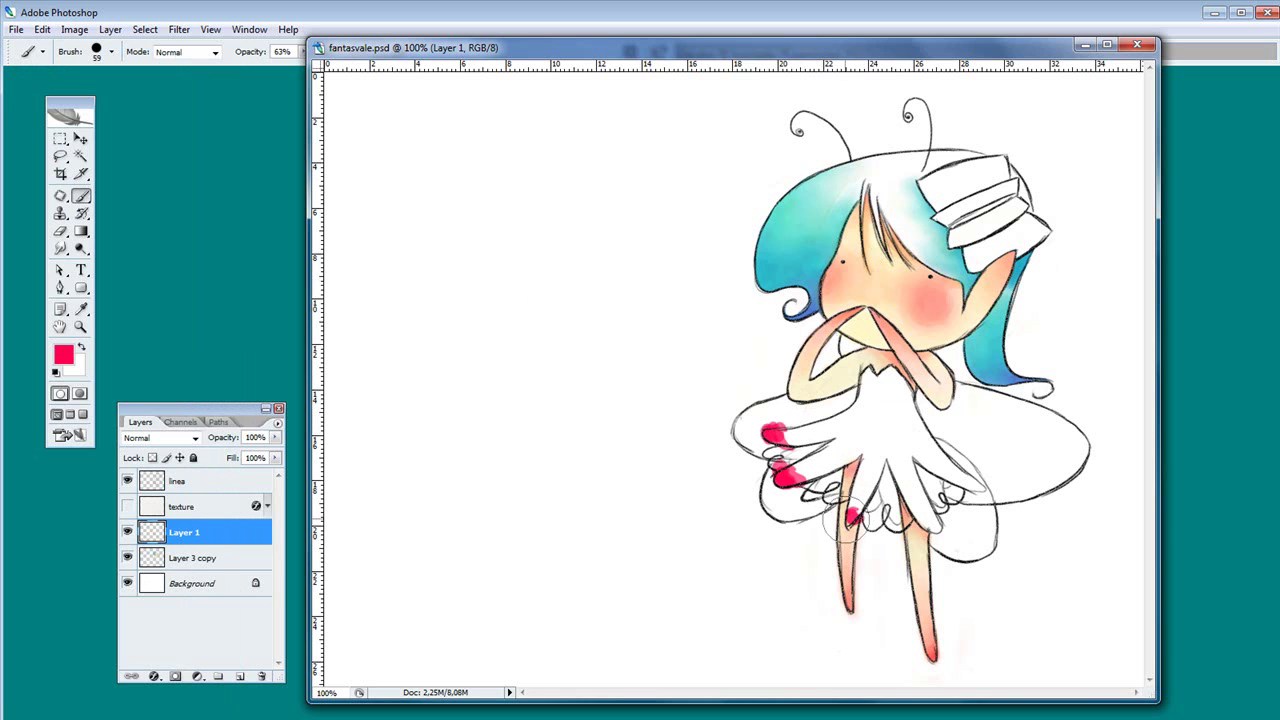
{"action": "mouse_move", "coordinate": [851, 516]}
{"action": "left_mouse_down"}
{"action": "mouse_move", "coordinate": [918, 511]}
{"action": "mouse_move", "coordinate": [915, 523]}
{"action": "mouse_move", "coordinate": [938, 528]}
{"action": "mouse_move", "coordinate": [938, 513]}
{"action": "mouse_move", "coordinate": [928, 521]}
{"action": "mouse_move", "coordinate": [970, 484]}
{"action": "left_mouse_up"}
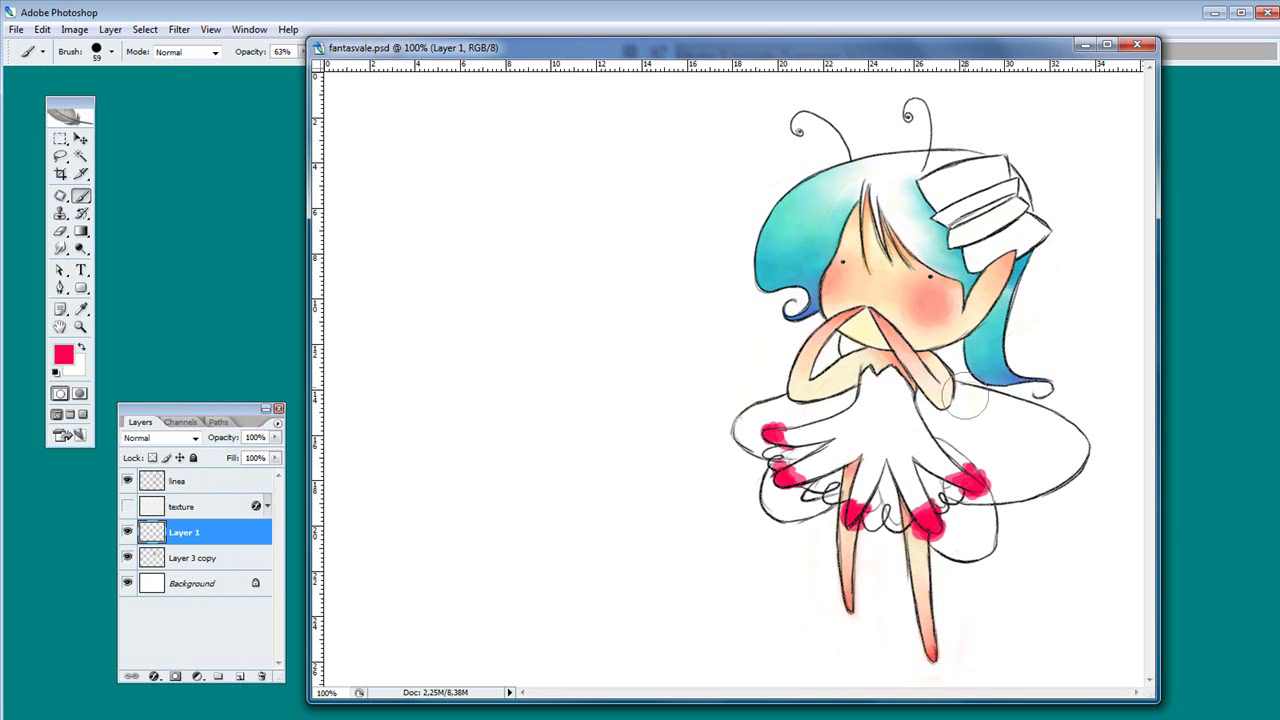
{"action": "left_click_drag", "start_coordinate": [790, 476], "coordinate": [800, 478]}
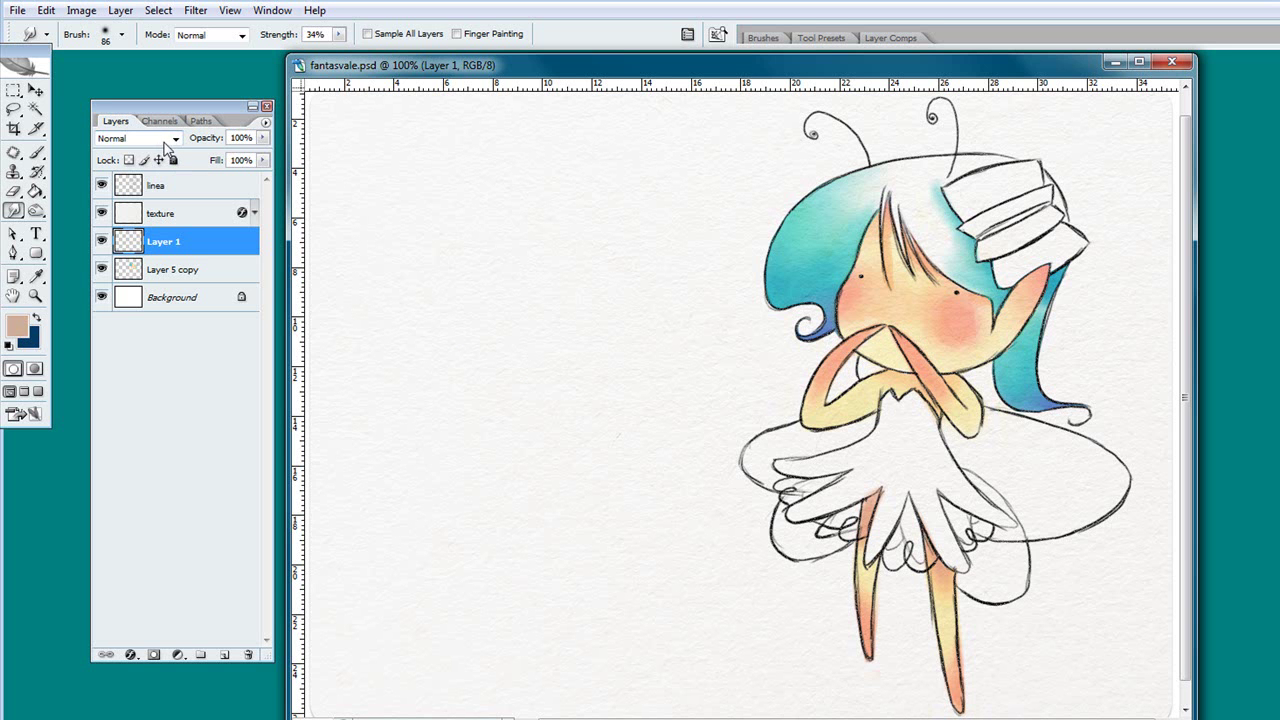
Activate the Brush tool on Layer 1 and set the foreground colour to bright red f61147.
{"action": "left_click", "coordinate": [36, 152]}
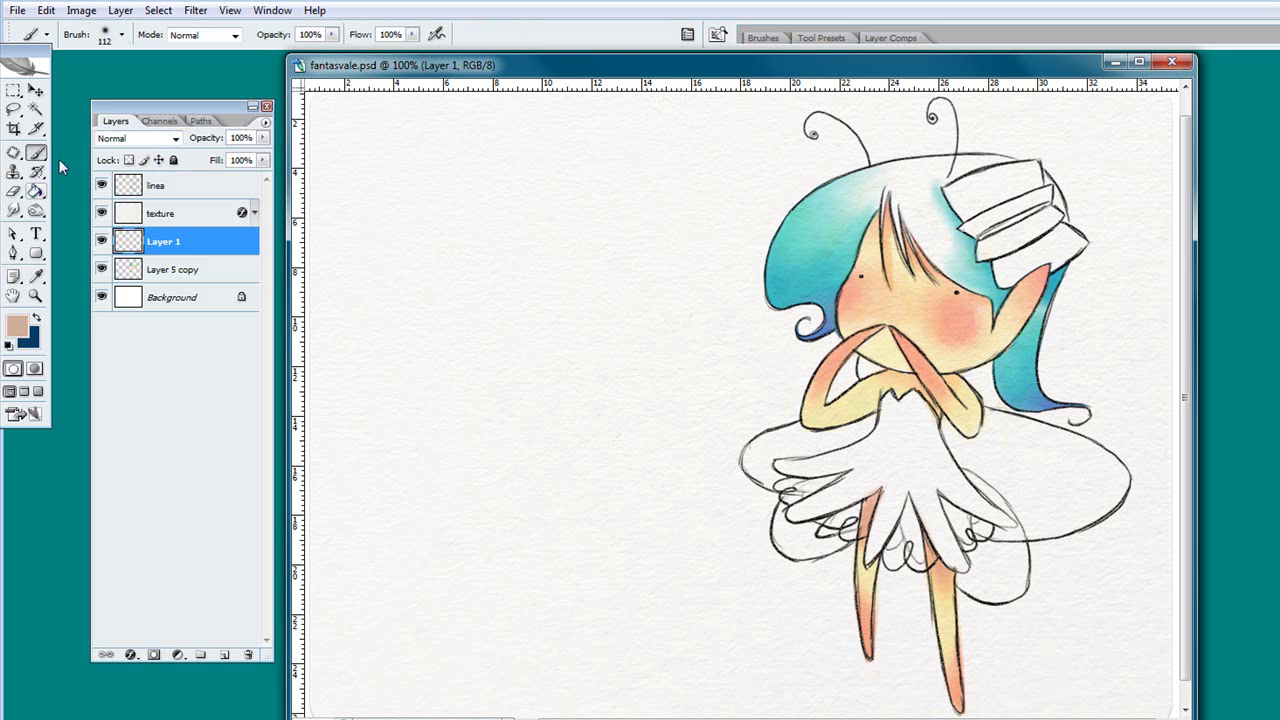
{"action": "left_click", "coordinate": [24, 322]}
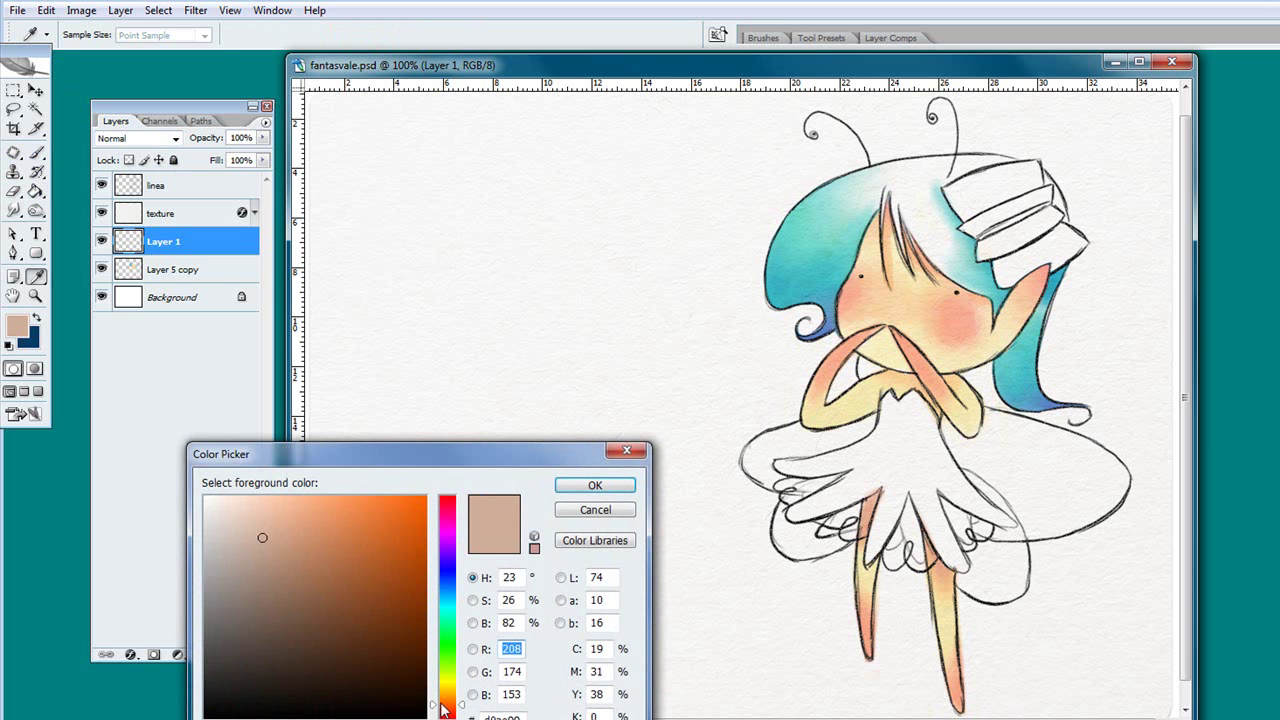
{"action": "left_click_drag", "start_coordinate": [445, 510], "coordinate": [450, 504]}
{"action": "left_click", "coordinate": [410, 506]}
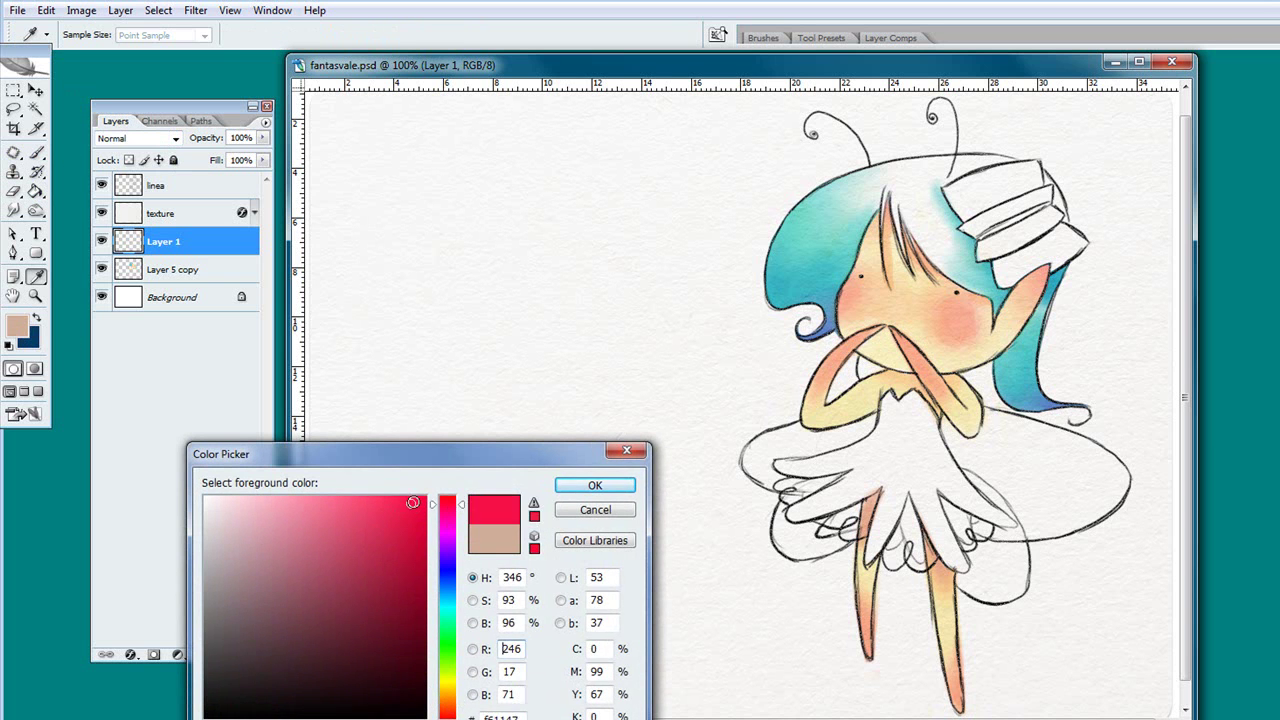
{"action": "left_click", "coordinate": [593, 486]}
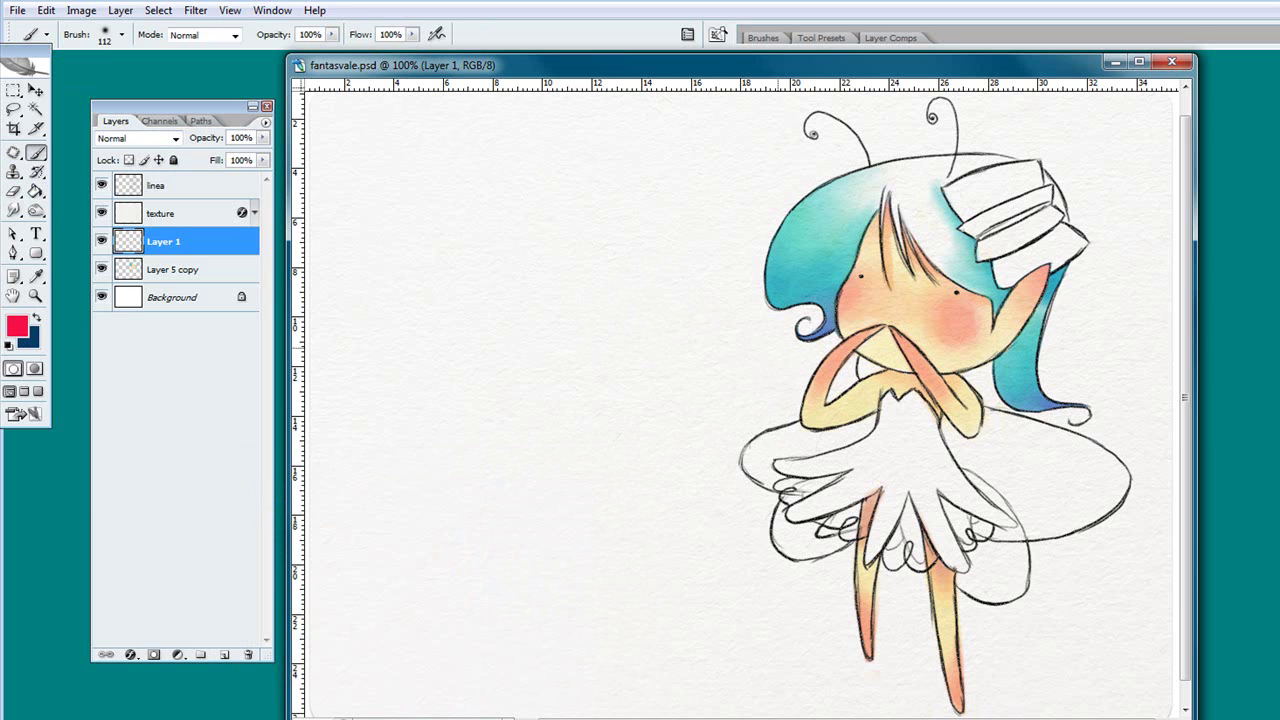
Choose the hard round 19 px brush, enlarge it to 52 px and set its opacity to 52%.
{"action": "left_click", "coordinate": [106, 44]}
{"action": "left_click", "coordinate": [109, 291]}
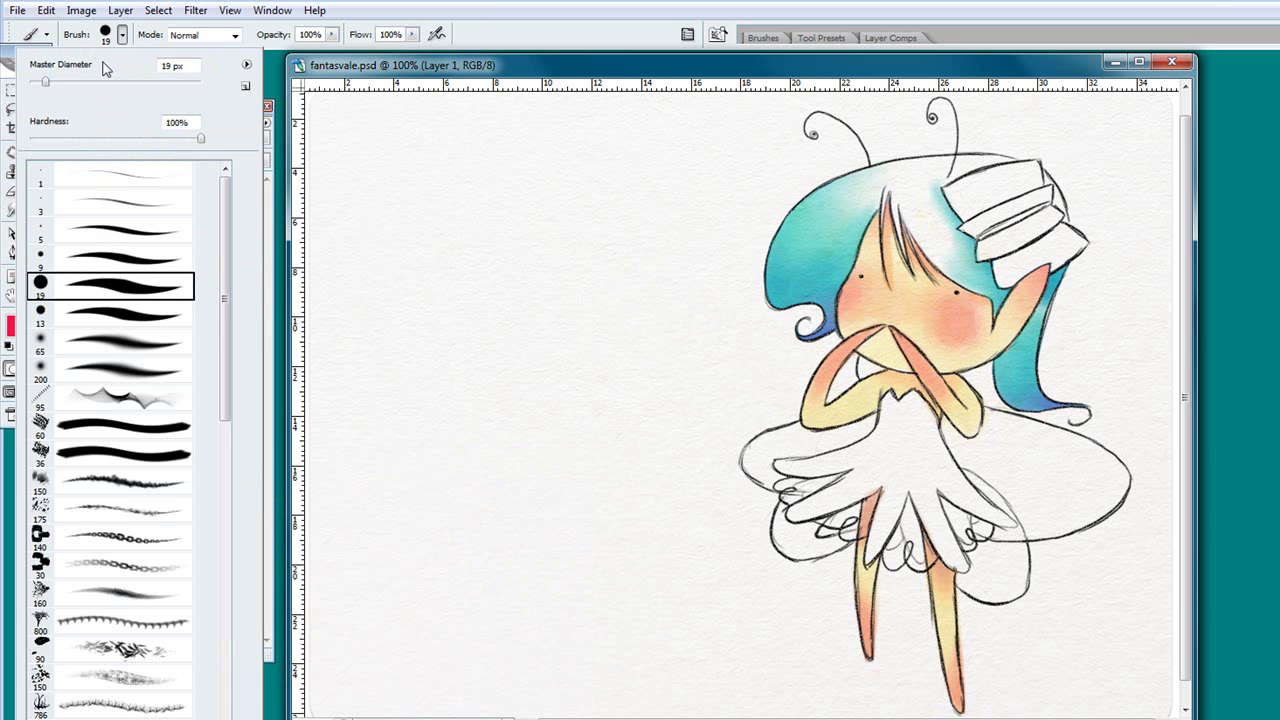
{"action": "left_click", "coordinate": [335, 37]}
Paint the bright red over the tips of the five skirt petals.
{"action": "left_click", "coordinate": [770, 466]}
{"action": "left_click_drag", "start_coordinate": [772, 466], "coordinate": [805, 468]}
{"action": "mouse_move", "coordinate": [780, 512]}
{"action": "left_mouse_down"}
{"action": "mouse_move", "coordinate": [878, 552]}
{"action": "mouse_move", "coordinate": [882, 530]}
{"action": "mouse_move", "coordinate": [958, 565]}
{"action": "left_mouse_up"}
{"action": "mouse_move", "coordinate": [998, 505]}
{"action": "left_mouse_down"}
{"action": "mouse_move", "coordinate": [1015, 522]}
{"action": "mouse_move", "coordinate": [1000, 508]}
{"action": "left_mouse_up"}
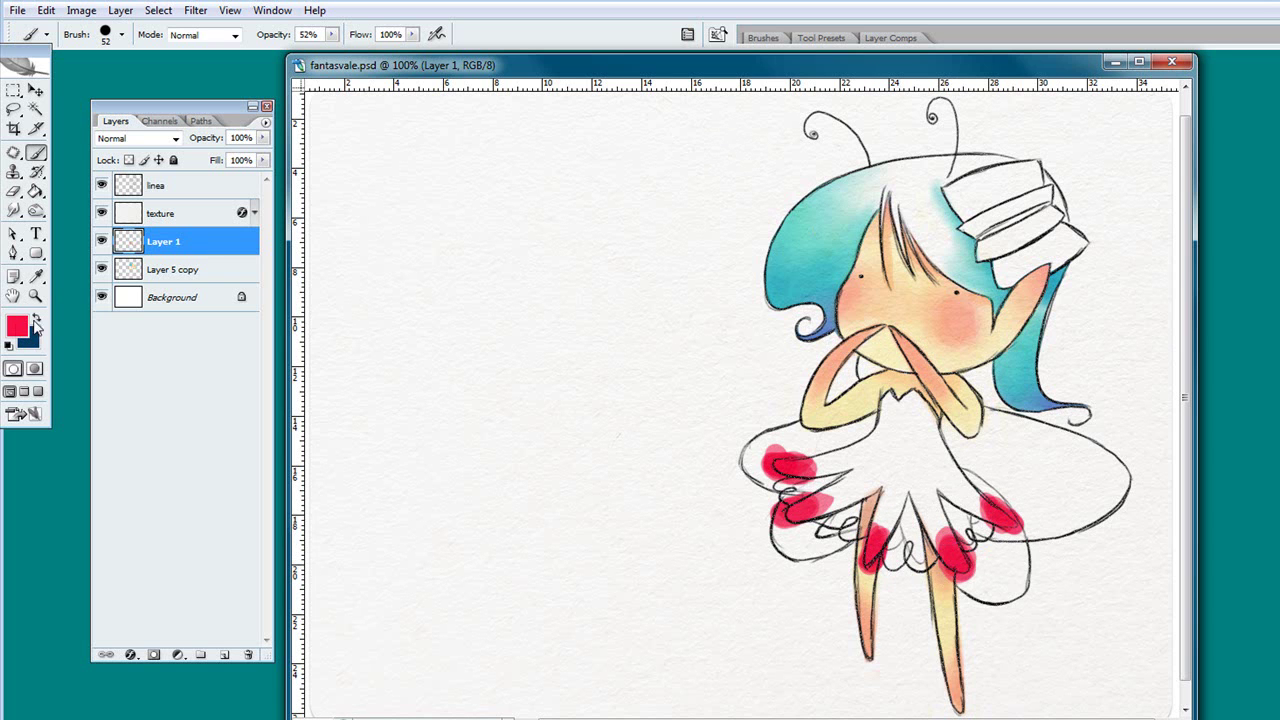
Change the foreground colour to orange (RGB 246, 114, 17) and paint it on each petal next to the red tip.
{"action": "left_click", "coordinate": [17, 325]}
{"action": "left_click_drag", "start_coordinate": [457, 507], "coordinate": [450, 702]}
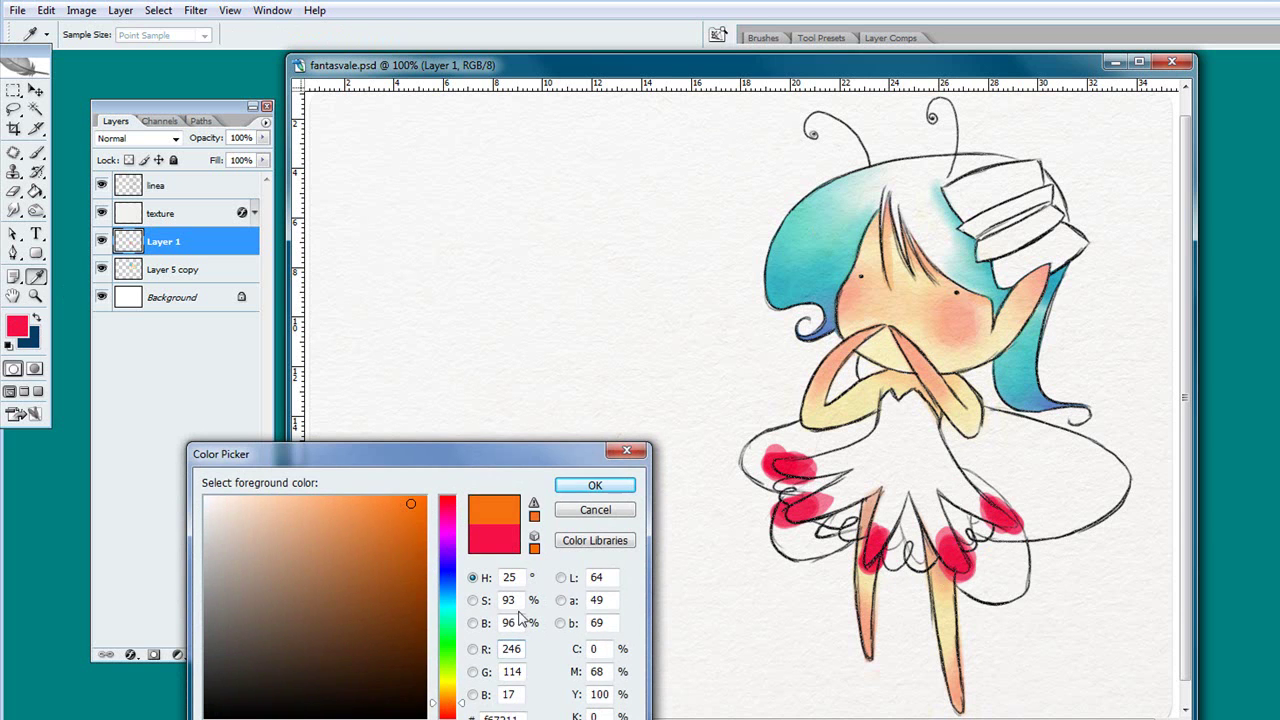
{"action": "left_click", "coordinate": [590, 486]}
{"action": "mouse_move", "coordinate": [785, 462]}
{"action": "left_mouse_down"}
{"action": "mouse_move", "coordinate": [825, 462]}
{"action": "mouse_move", "coordinate": [805, 490]}
{"action": "mouse_move", "coordinate": [815, 500]}
{"action": "mouse_move", "coordinate": [948, 535]}
{"action": "mouse_move", "coordinate": [940, 515]}
{"action": "mouse_move", "coordinate": [960, 505]}
{"action": "mouse_move", "coordinate": [1002, 512]}
{"action": "mouse_move", "coordinate": [957, 458]}
{"action": "left_mouse_up"}
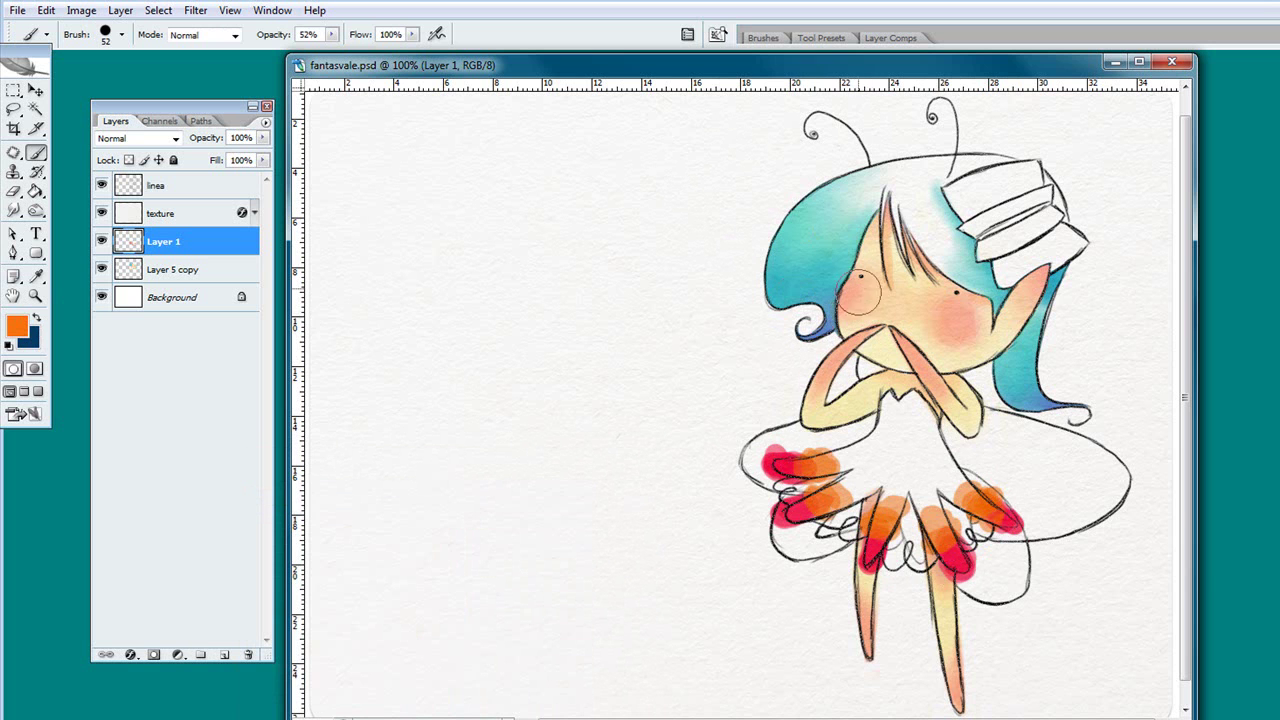
Change the foreground colour to a bright yellow-green.
{"action": "left_click", "coordinate": [19, 333]}
{"action": "left_click_drag", "start_coordinate": [449, 592], "coordinate": [452, 668]}
{"action": "left_click", "coordinate": [595, 486]}
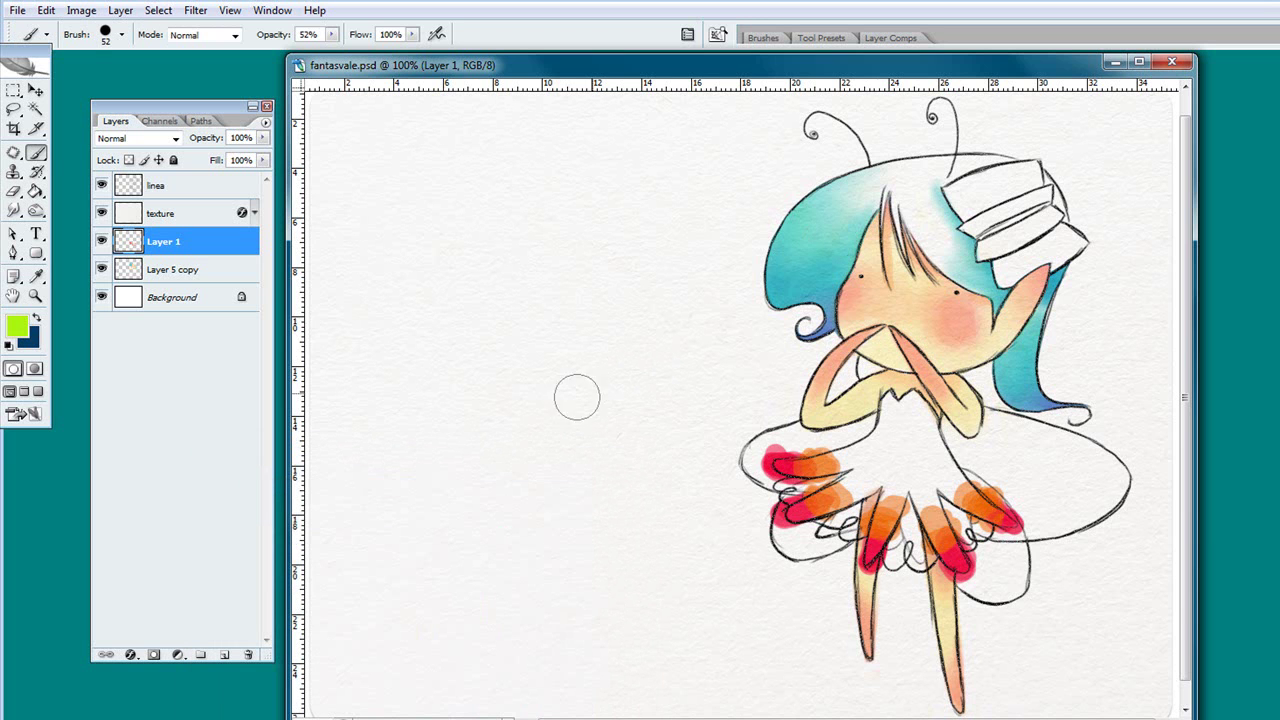
Paint the dress bodice yellow-green at its lower part, then teal and blue sampled from the hair towards the neckline.
{"action": "mouse_move", "coordinate": [895, 400]}
{"action": "left_mouse_down"}
{"action": "mouse_move", "coordinate": [891, 431]}
{"action": "mouse_move", "coordinate": [898, 415]}
{"action": "mouse_move", "coordinate": [922, 433]}
{"action": "mouse_move", "coordinate": [920, 403]}
{"action": "mouse_move", "coordinate": [945, 452]}
{"action": "left_mouse_up"}
{"action": "left_click_drag", "start_coordinate": [890, 410], "coordinate": [962, 412]}
{"action": "left_click", "coordinate": [850, 258], "text": "alt"}
{"action": "mouse_move", "coordinate": [872, 380]}
{"action": "left_mouse_down"}
{"action": "mouse_move", "coordinate": [880, 415]}
{"action": "mouse_move", "coordinate": [943, 415]}
{"action": "mouse_move", "coordinate": [901, 400]}
{"action": "mouse_move", "coordinate": [938, 405]}
{"action": "mouse_move", "coordinate": [903, 385]}
{"action": "mouse_move", "coordinate": [968, 390]}
{"action": "mouse_move", "coordinate": [922, 384]}
{"action": "left_mouse_up"}
{"action": "left_click", "coordinate": [1044, 397], "text": "alt"}
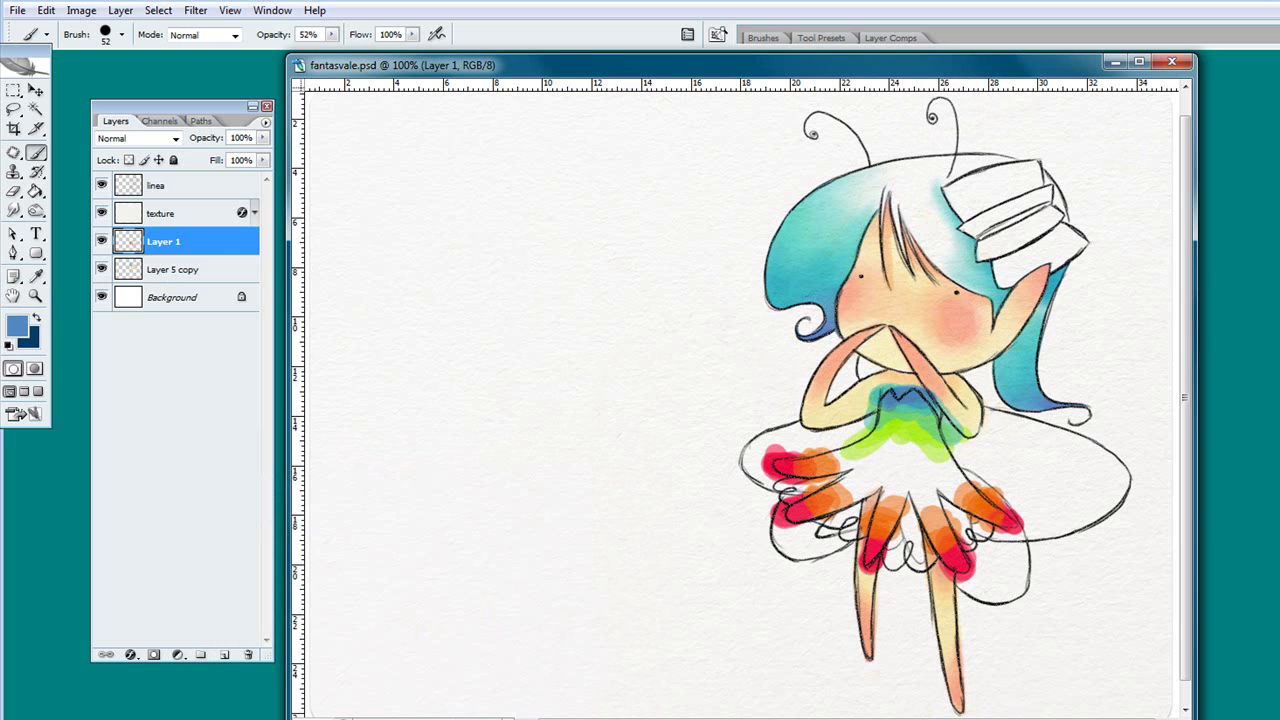
Apply a Gaussian Blur with a 4.0 pixel radius to the dress colours on Layer 1.
{"action": "left_click", "coordinate": [197, 12]}
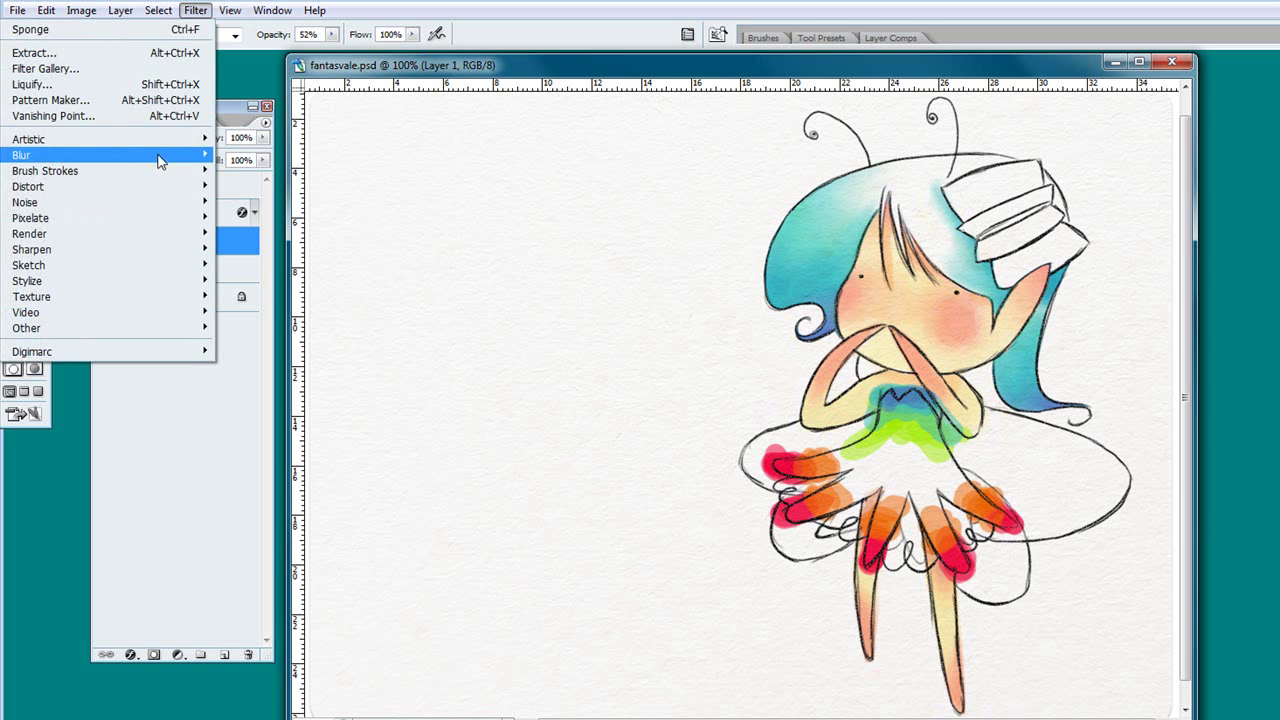
{"action": "mouse_move", "coordinate": [157, 157]}
{"action": "left_click", "coordinate": [255, 220]}
{"action": "left_click_drag", "start_coordinate": [426, 298], "coordinate": [490, 320]}
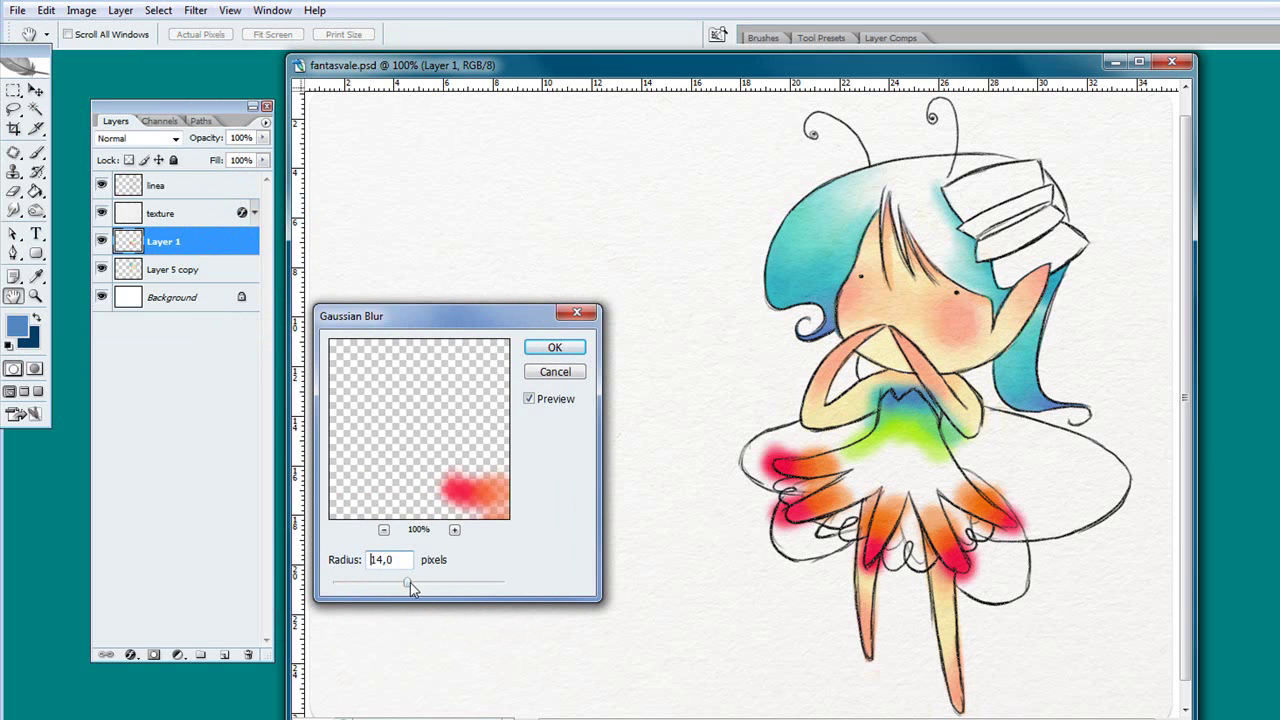
{"action": "left_click_drag", "start_coordinate": [398, 585], "coordinate": [420, 583]}
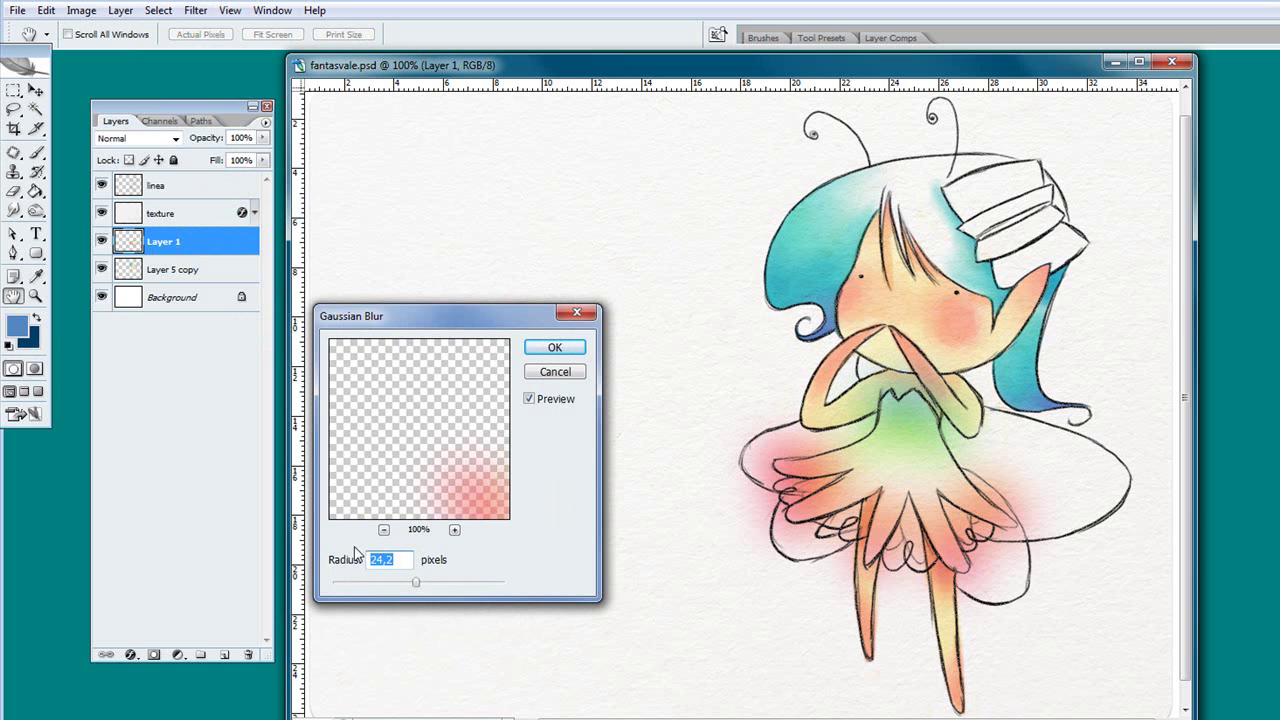
{"action": "mouse_move", "coordinate": [347, 590]}
{"action": "left_mouse_down"}
{"action": "mouse_move", "coordinate": [386, 587]}
{"action": "mouse_move", "coordinate": [371, 591]}
{"action": "left_mouse_up"}
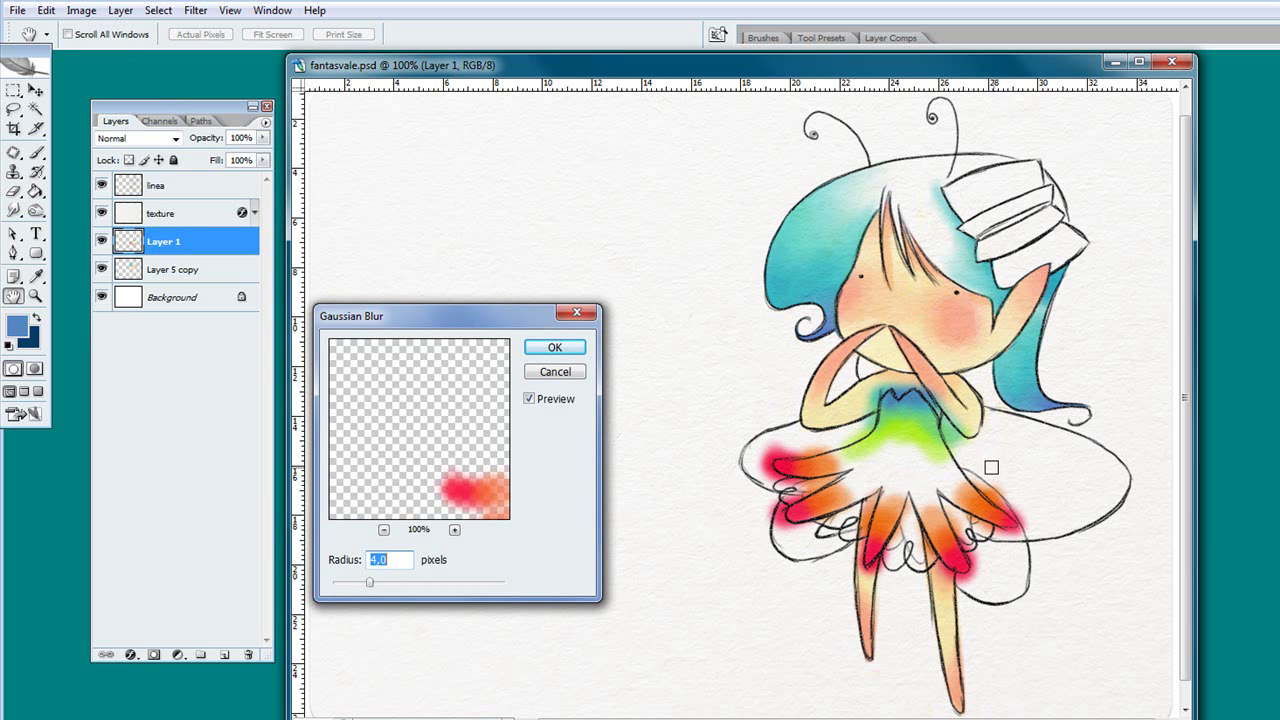
{"action": "left_click", "coordinate": [555, 347]}
{"action": "key", "text": "b"}
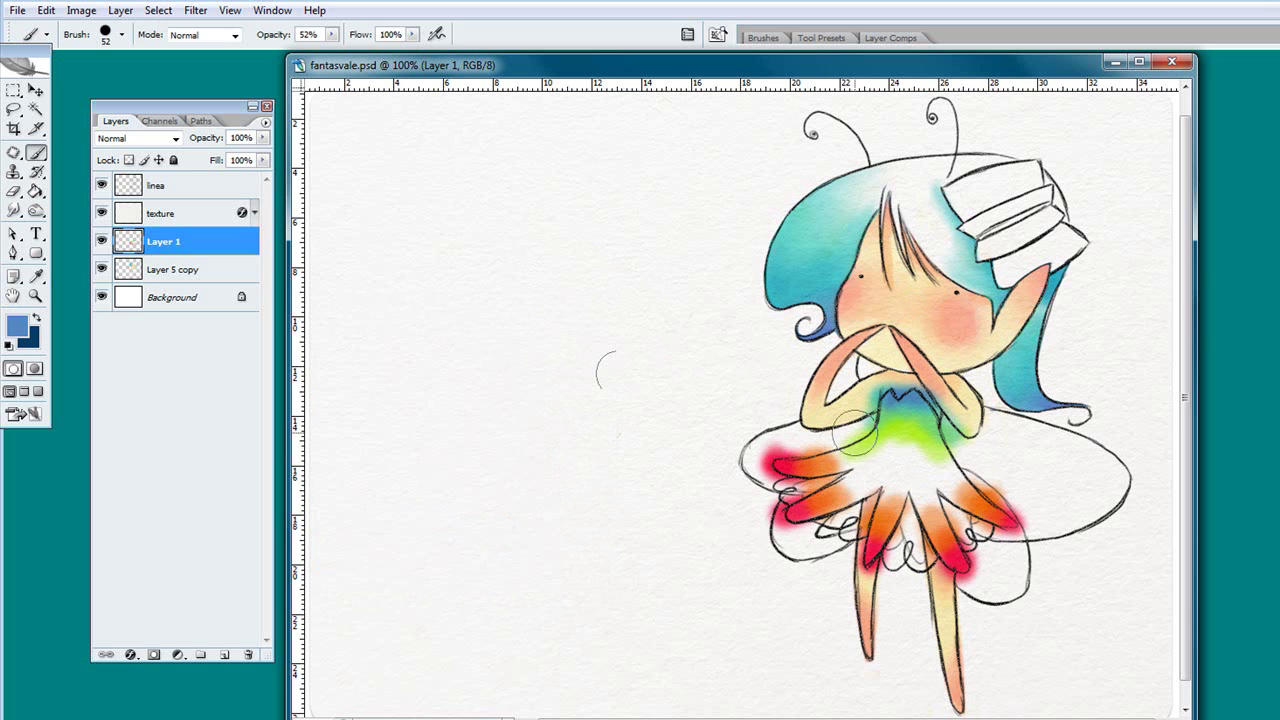
Set up the Smudge tool with the soft round 65 px brush, enlarged to 79 px.
{"action": "left_click", "coordinate": [14, 213]}
{"action": "left_click", "coordinate": [62, 240]}
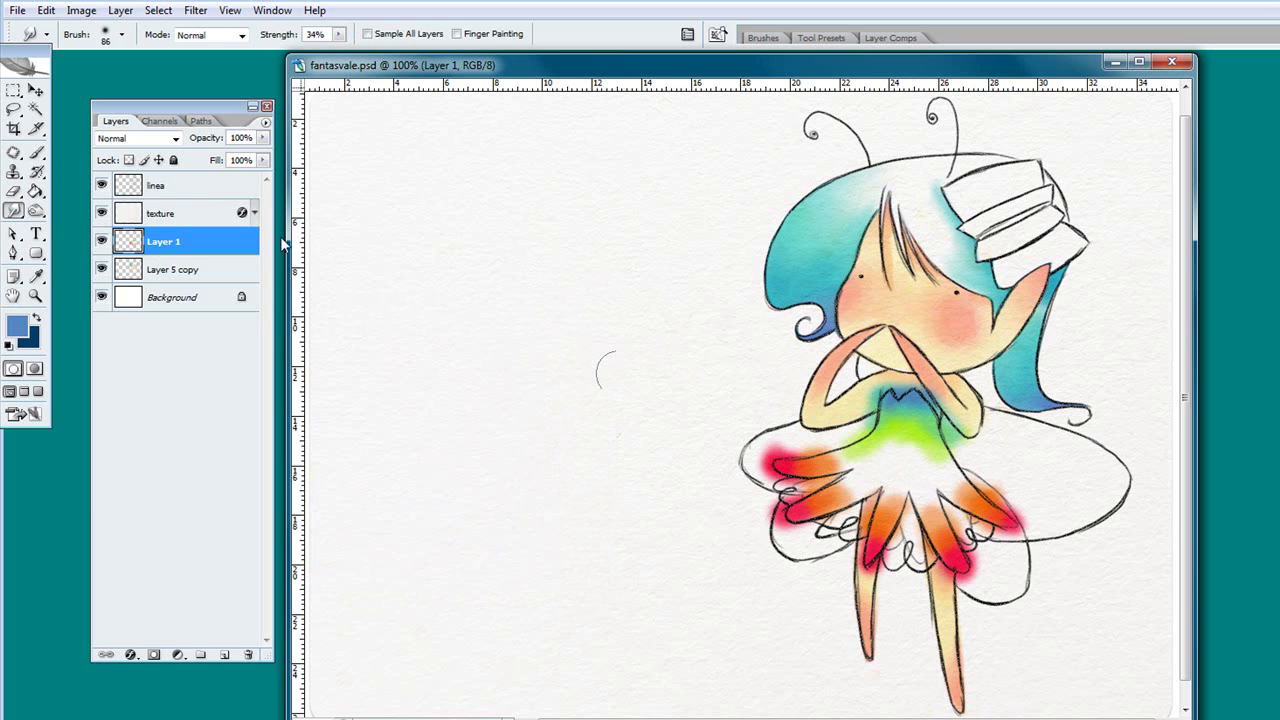
{"action": "left_click", "coordinate": [121, 35]}
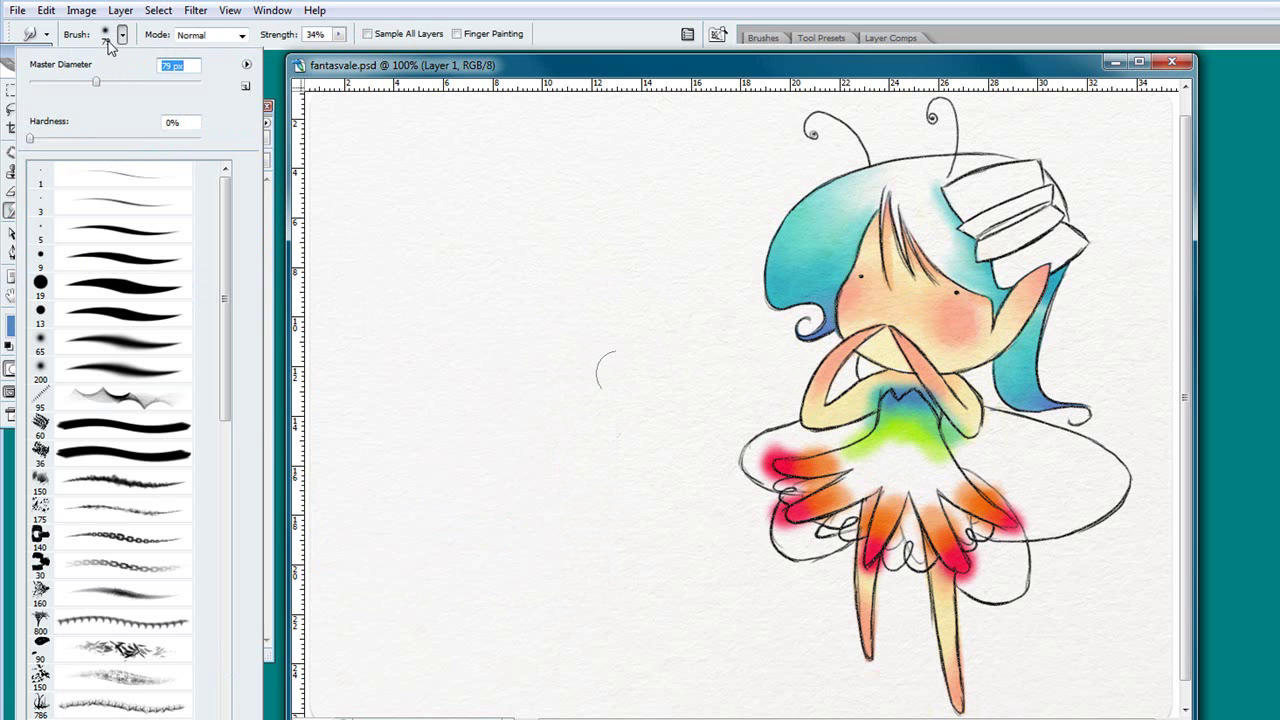
{"action": "left_click", "coordinate": [110, 349]}
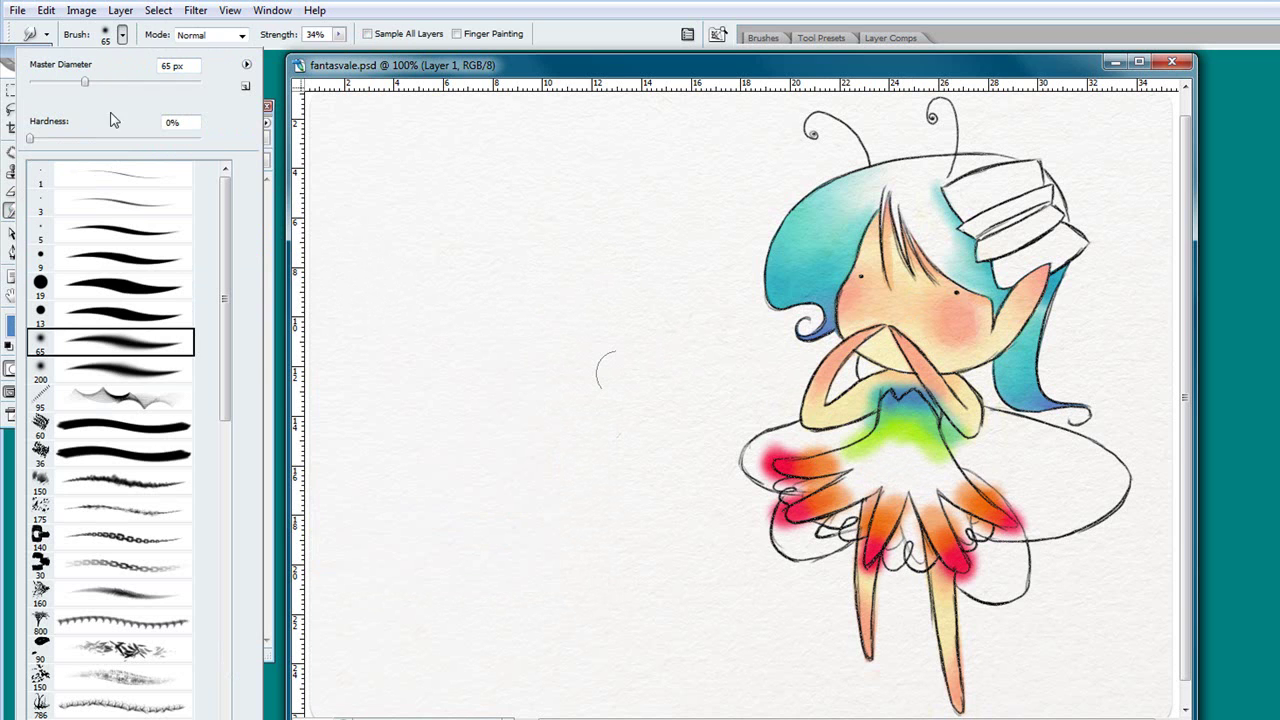
{"action": "left_click", "coordinate": [338, 44]}
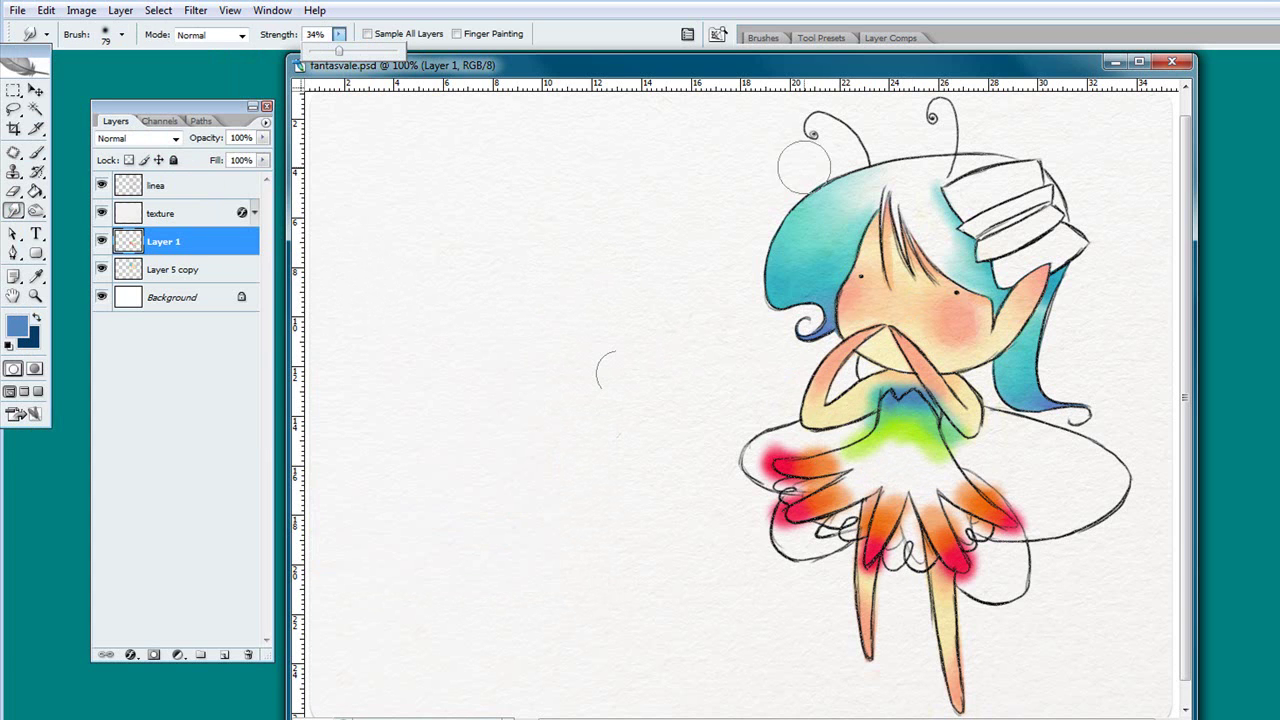
Paint a blue test patch on the blank paper beside the fairy, smudge its edges and remove it.
{"action": "left_click", "coordinate": [36, 153]}
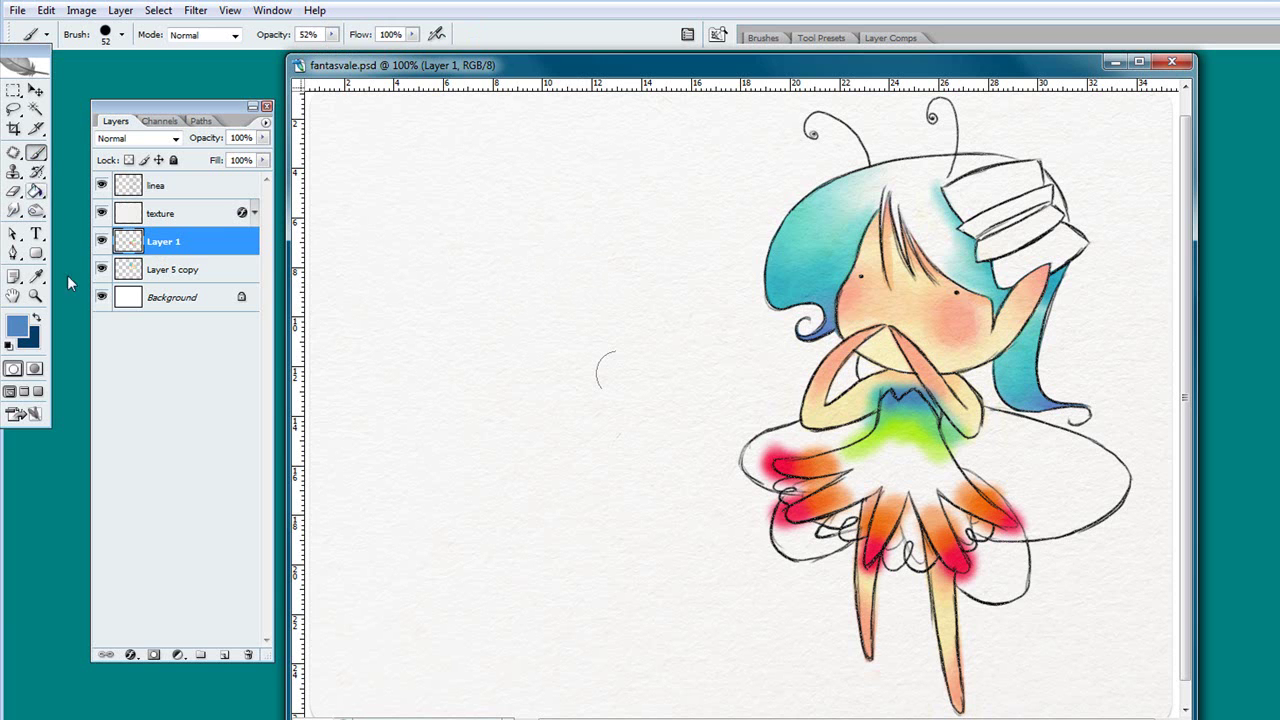
{"action": "mouse_move", "coordinate": [560, 368]}
{"action": "left_mouse_down"}
{"action": "mouse_move", "coordinate": [543, 364]}
{"action": "mouse_move", "coordinate": [557, 380]}
{"action": "mouse_move", "coordinate": [543, 363]}
{"action": "mouse_move", "coordinate": [557, 386]}
{"action": "mouse_move", "coordinate": [560, 370]}
{"action": "mouse_move", "coordinate": [560, 405]}
{"action": "mouse_move", "coordinate": [565, 370]}
{"action": "mouse_move", "coordinate": [532, 446]}
{"action": "mouse_move", "coordinate": [517, 455]}
{"action": "mouse_move", "coordinate": [508, 437]}
{"action": "left_mouse_up"}
{"action": "left_click", "coordinate": [14, 210]}
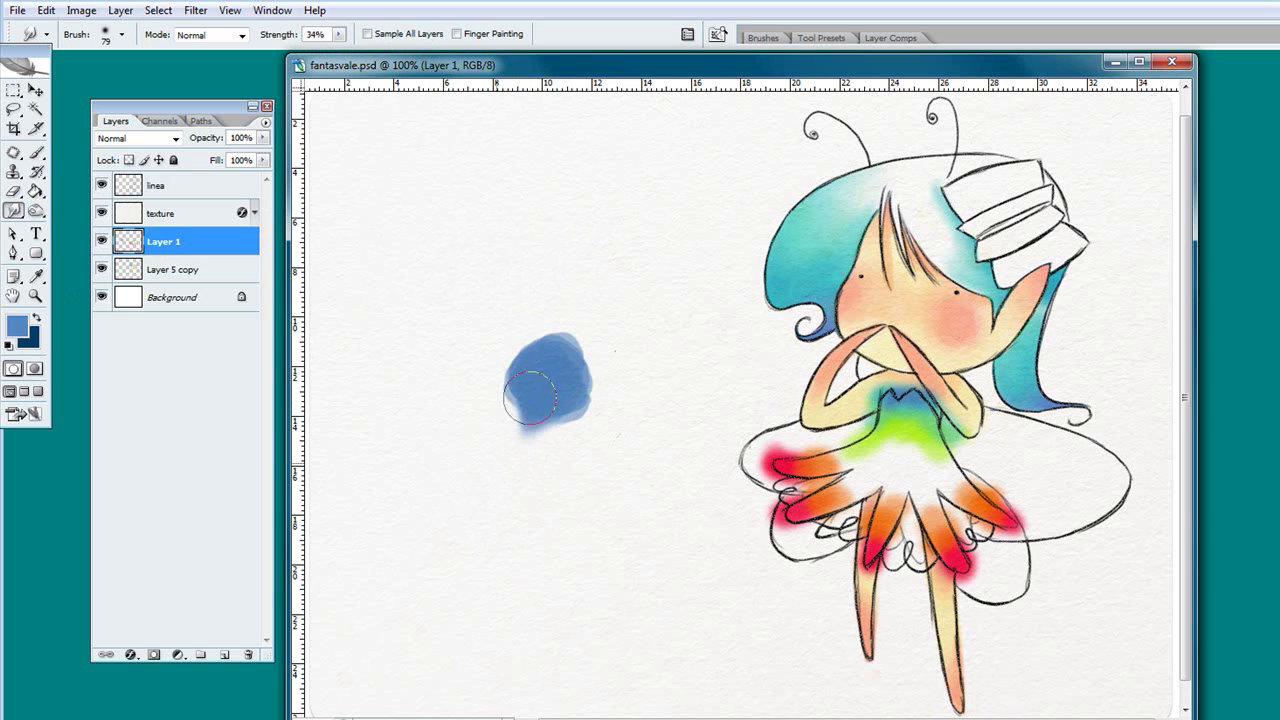
{"action": "mouse_move", "coordinate": [588, 324]}
{"action": "left_mouse_down"}
{"action": "mouse_move", "coordinate": [541, 376]}
{"action": "mouse_move", "coordinate": [612, 377]}
{"action": "mouse_move", "coordinate": [564, 376]}
{"action": "mouse_move", "coordinate": [589, 398]}
{"action": "mouse_move", "coordinate": [618, 390]}
{"action": "mouse_move", "coordinate": [530, 376]}
{"action": "mouse_move", "coordinate": [580, 337]}
{"action": "mouse_move", "coordinate": [581, 316]}
{"action": "mouse_move", "coordinate": [508, 358]}
{"action": "mouse_move", "coordinate": [557, 336]}
{"action": "mouse_move", "coordinate": [580, 347]}
{"action": "mouse_move", "coordinate": [517, 410]}
{"action": "mouse_move", "coordinate": [563, 440]}
{"action": "left_mouse_up"}
{"action": "left_click", "coordinate": [13, 191]}
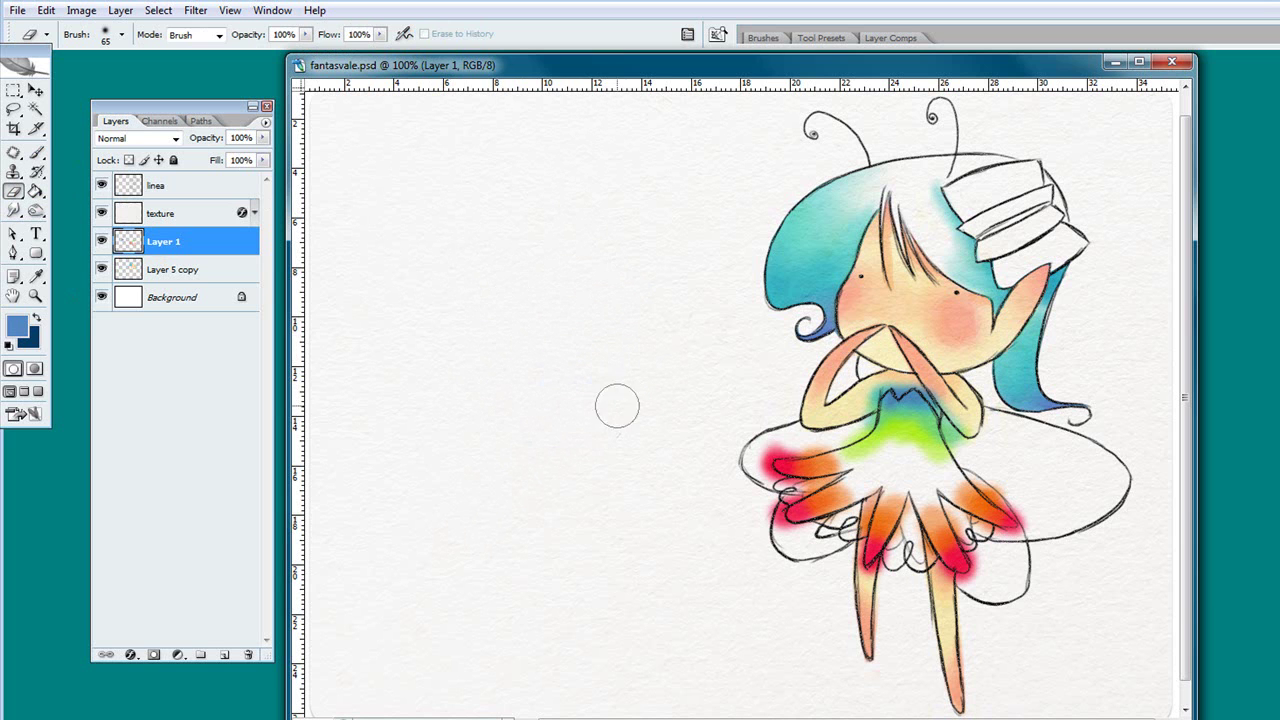
Reduce the Smudge brush to 68 px and smudge the orange along the skirt petals towards the waist and the tips.
{"action": "left_click", "coordinate": [13, 210]}
{"action": "left_click", "coordinate": [121, 35]}
{"action": "left_click_drag", "start_coordinate": [85, 82], "coordinate": [88, 82]}
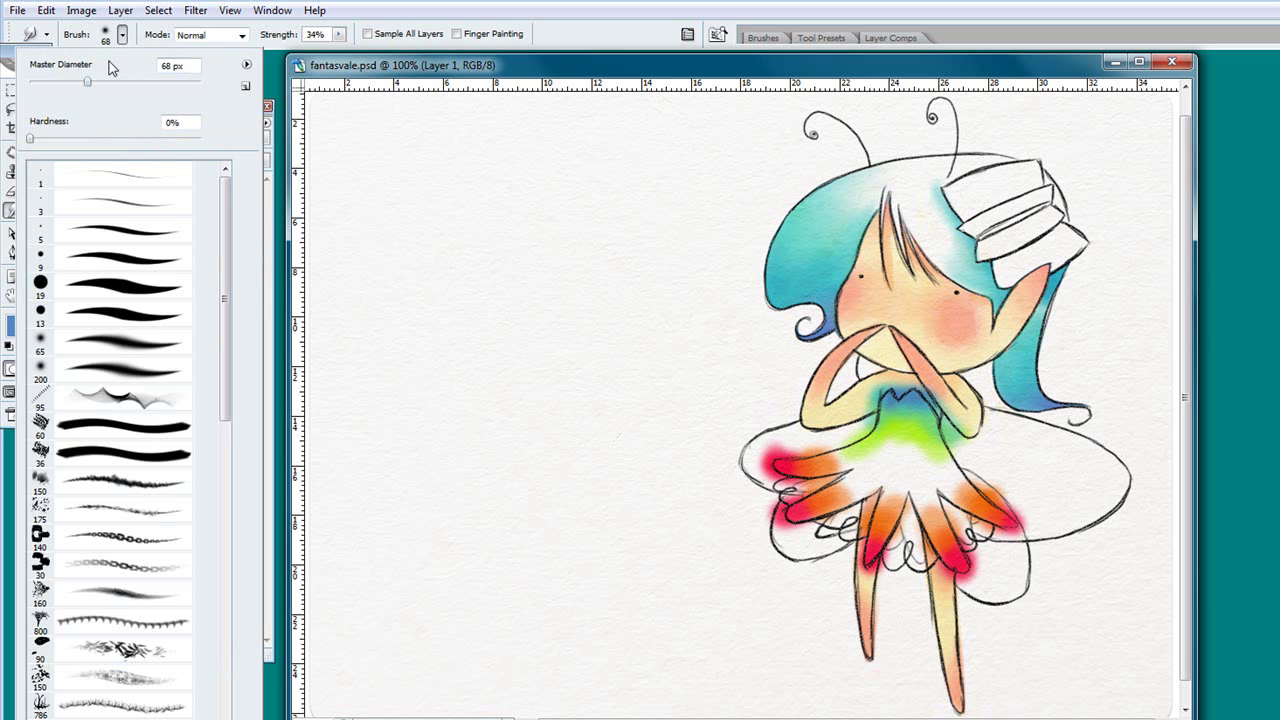
{"action": "left_click", "coordinate": [826, 465]}
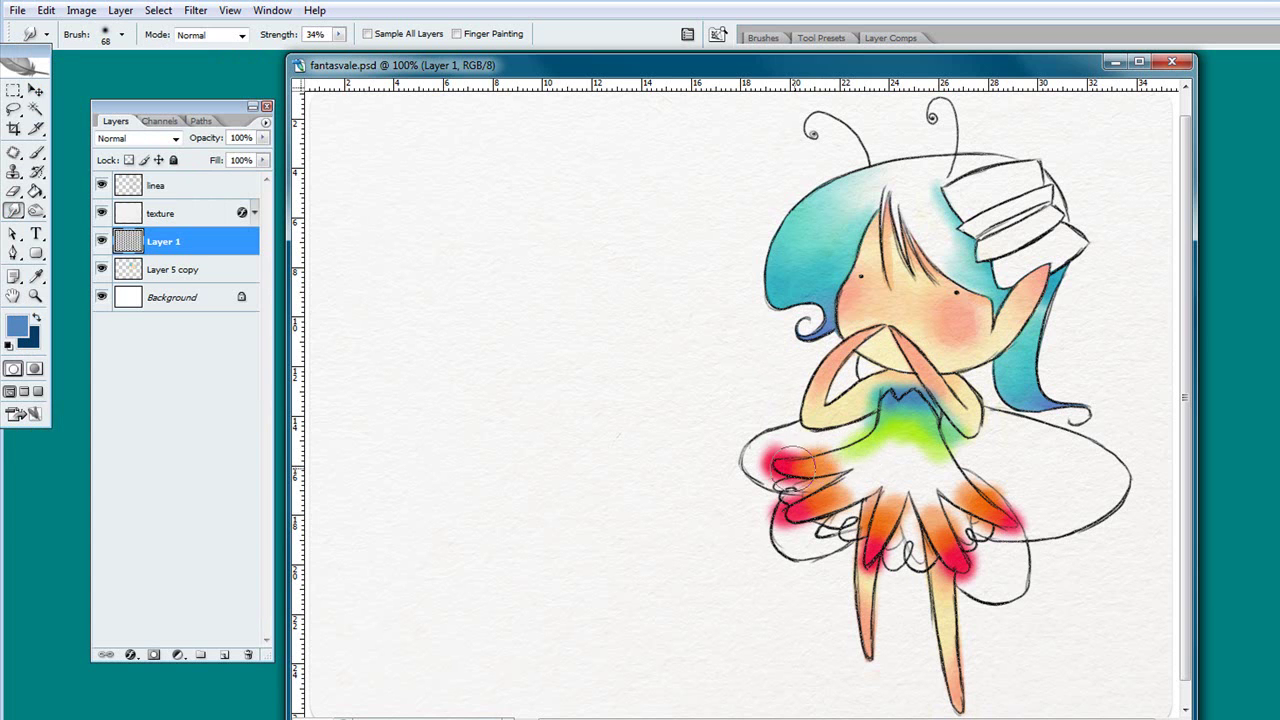
{"action": "mouse_move", "coordinate": [826, 465]}
{"action": "left_mouse_down"}
{"action": "mouse_move", "coordinate": [863, 462]}
{"action": "mouse_move", "coordinate": [798, 473]}
{"action": "mouse_move", "coordinate": [877, 461]}
{"action": "mouse_move", "coordinate": [835, 498]}
{"action": "mouse_move", "coordinate": [890, 467]}
{"action": "mouse_move", "coordinate": [795, 525]}
{"action": "mouse_move", "coordinate": [862, 461]}
{"action": "mouse_move", "coordinate": [902, 465]}
{"action": "mouse_move", "coordinate": [905, 445]}
{"action": "mouse_move", "coordinate": [887, 515]}
{"action": "mouse_move", "coordinate": [908, 430]}
{"action": "mouse_move", "coordinate": [862, 560]}
{"action": "mouse_move", "coordinate": [918, 422]}
{"action": "mouse_move", "coordinate": [828, 495]}
{"action": "mouse_move", "coordinate": [900, 427]}
{"action": "mouse_move", "coordinate": [860, 483]}
{"action": "mouse_move", "coordinate": [870, 455]}
{"action": "mouse_move", "coordinate": [840, 485]}
{"action": "mouse_move", "coordinate": [928, 437]}
{"action": "mouse_move", "coordinate": [912, 461]}
{"action": "mouse_move", "coordinate": [948, 511]}
{"action": "mouse_move", "coordinate": [922, 481]}
{"action": "mouse_move", "coordinate": [936, 495]}
{"action": "mouse_move", "coordinate": [915, 452]}
{"action": "mouse_move", "coordinate": [978, 500]}
{"action": "mouse_move", "coordinate": [928, 450]}
{"action": "mouse_move", "coordinate": [978, 502]}
{"action": "mouse_move", "coordinate": [945, 427]}
{"action": "mouse_move", "coordinate": [970, 500]}
{"action": "mouse_move", "coordinate": [925, 460]}
{"action": "mouse_move", "coordinate": [955, 540]}
{"action": "mouse_move", "coordinate": [983, 508]}
{"action": "left_mouse_up"}
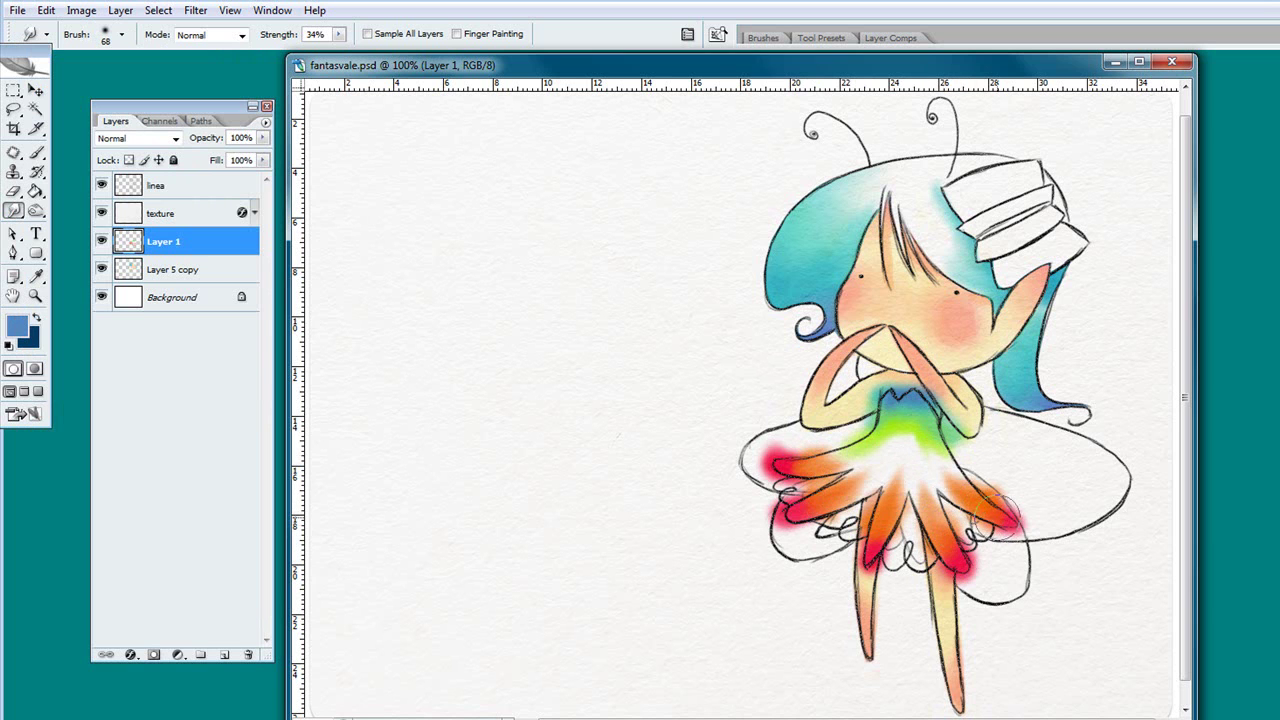
Smudge the green and blue on the bodice into each other and pull the green down towards the petals.
{"action": "mouse_move", "coordinate": [905, 423]}
{"action": "left_mouse_down"}
{"action": "mouse_move", "coordinate": [921, 449]}
{"action": "mouse_move", "coordinate": [928, 439]}
{"action": "mouse_move", "coordinate": [912, 396]}
{"action": "left_mouse_up"}
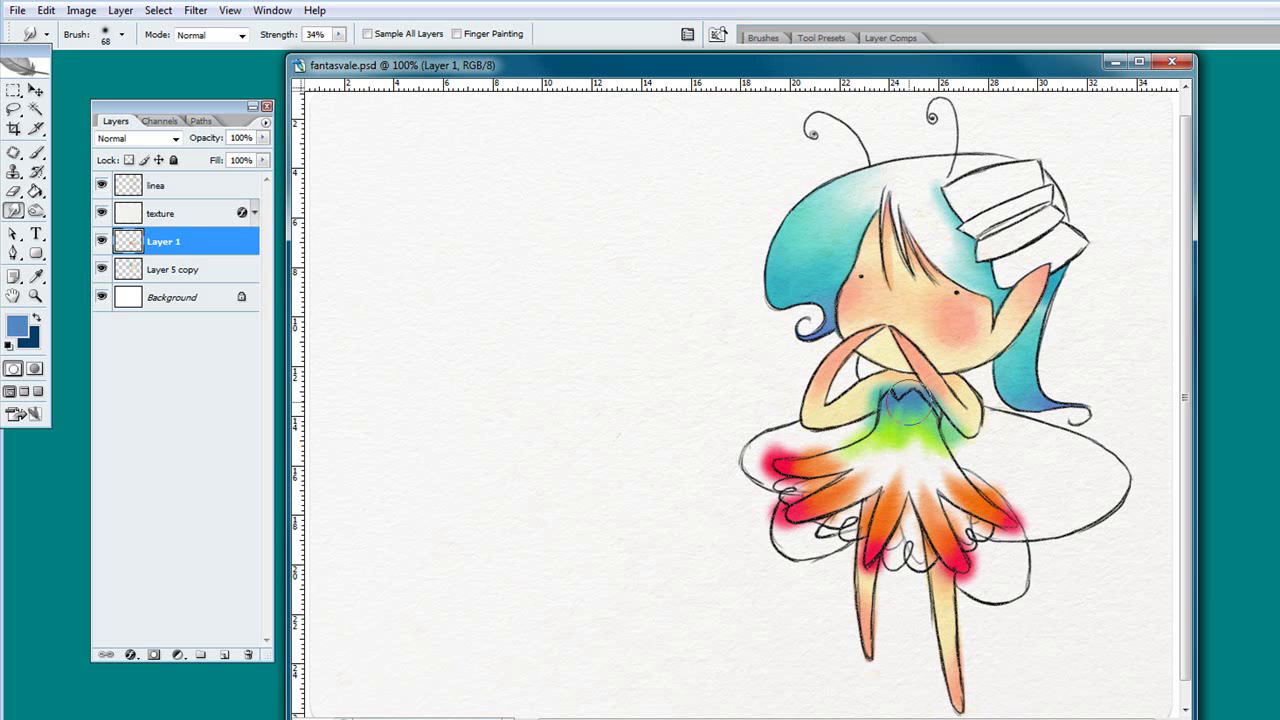
{"action": "mouse_move", "coordinate": [900, 472]}
{"action": "left_mouse_down"}
{"action": "mouse_move", "coordinate": [900, 402]}
{"action": "mouse_move", "coordinate": [877, 470]}
{"action": "mouse_move", "coordinate": [897, 401]}
{"action": "mouse_move", "coordinate": [864, 463]}
{"action": "mouse_move", "coordinate": [905, 408]}
{"action": "left_mouse_up"}
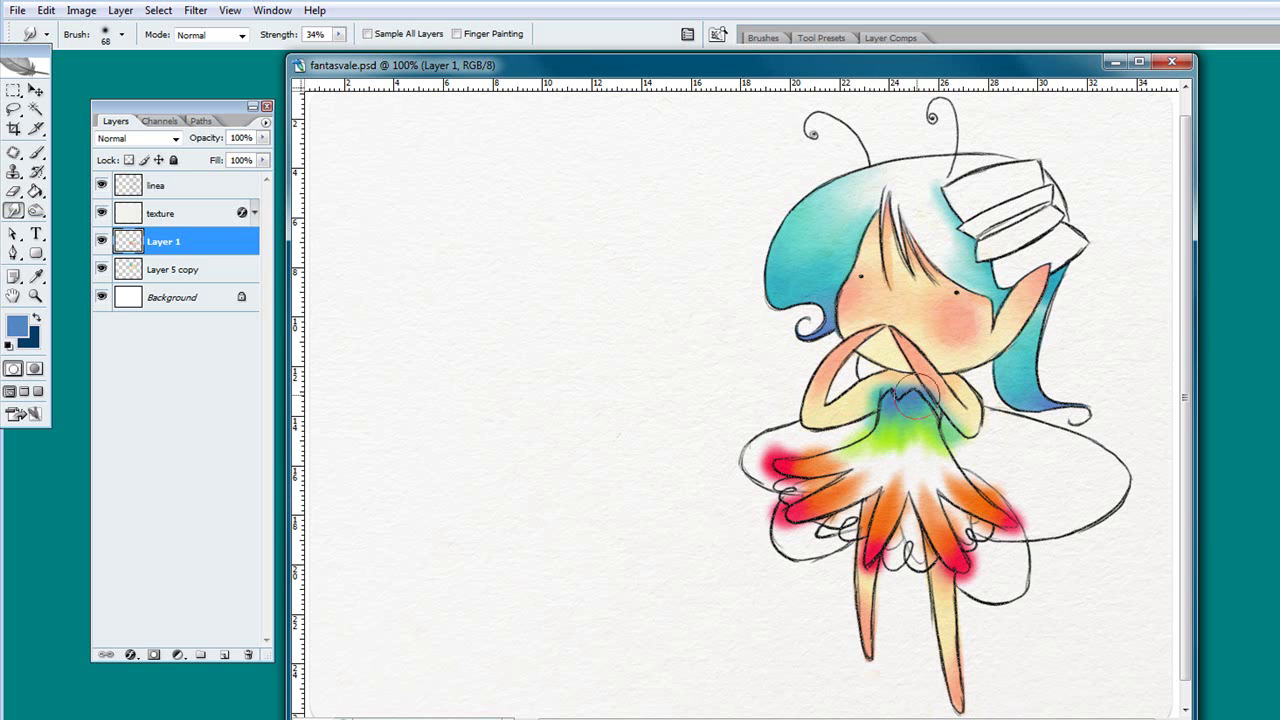
{"action": "mouse_move", "coordinate": [848, 395]}
{"action": "left_mouse_down"}
{"action": "mouse_move", "coordinate": [855, 361]}
{"action": "mouse_move", "coordinate": [845, 387]}
{"action": "mouse_move", "coordinate": [817, 381]}
{"action": "mouse_move", "coordinate": [818, 415]}
{"action": "mouse_move", "coordinate": [830, 393]}
{"action": "mouse_move", "coordinate": [847, 393]}
{"action": "mouse_move", "coordinate": [830, 403]}
{"action": "mouse_move", "coordinate": [822, 375]}
{"action": "mouse_move", "coordinate": [850, 389]}
{"action": "mouse_move", "coordinate": [832, 410]}
{"action": "mouse_move", "coordinate": [847, 460]}
{"action": "mouse_move", "coordinate": [830, 447]}
{"action": "mouse_move", "coordinate": [827, 411]}
{"action": "mouse_move", "coordinate": [786, 460]}
{"action": "mouse_move", "coordinate": [832, 425]}
{"action": "mouse_move", "coordinate": [845, 455]}
{"action": "mouse_move", "coordinate": [837, 405]}
{"action": "mouse_move", "coordinate": [854, 452]}
{"action": "mouse_move", "coordinate": [852, 425]}
{"action": "mouse_move", "coordinate": [797, 525]}
{"action": "mouse_move", "coordinate": [834, 463]}
{"action": "mouse_move", "coordinate": [862, 495]}
{"action": "left_mouse_up"}
{"action": "mouse_move", "coordinate": [727, 490]}
{"action": "left_mouse_down"}
{"action": "mouse_move", "coordinate": [745, 470]}
{"action": "mouse_move", "coordinate": [724, 438]}
{"action": "mouse_move", "coordinate": [792, 436]}
{"action": "mouse_move", "coordinate": [798, 460]}
{"action": "mouse_move", "coordinate": [848, 450]}
{"action": "left_mouse_up"}
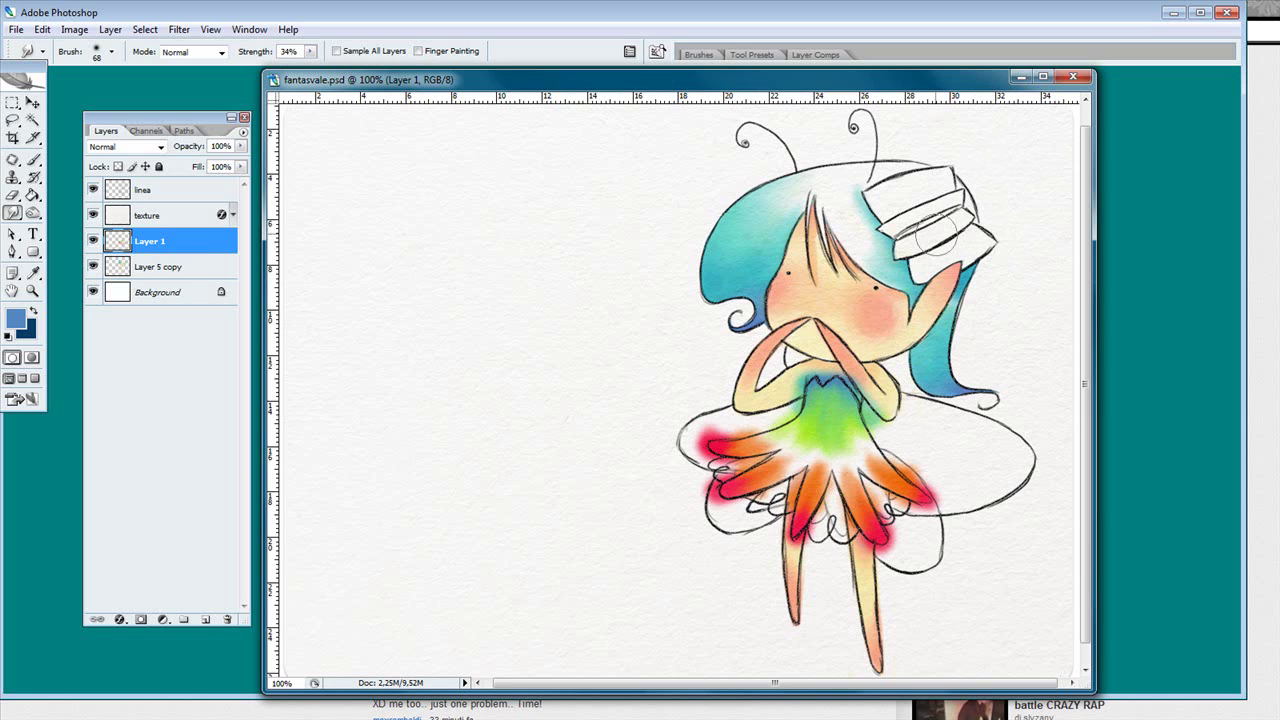
Add a layer above Layer 1 and brush white over the area between the green bodice and the orange petals.
{"action": "left_click", "coordinate": [205, 620]}
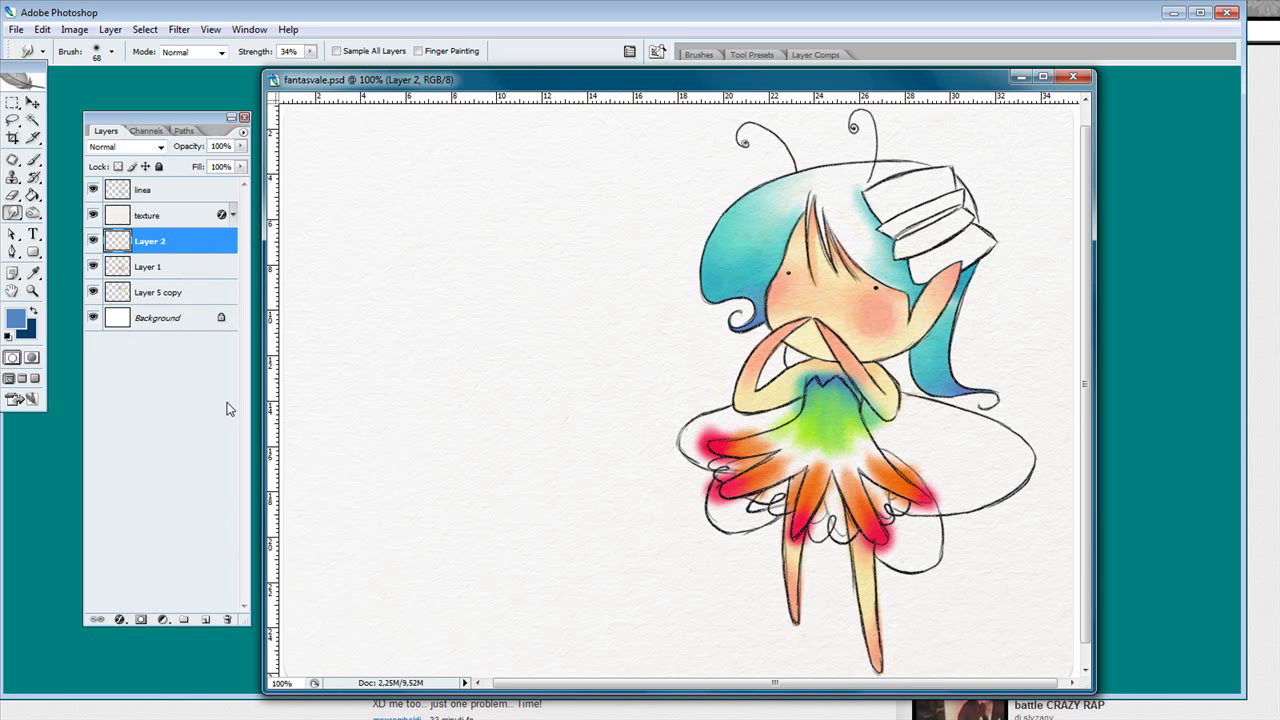
{"action": "key", "text": "b"}
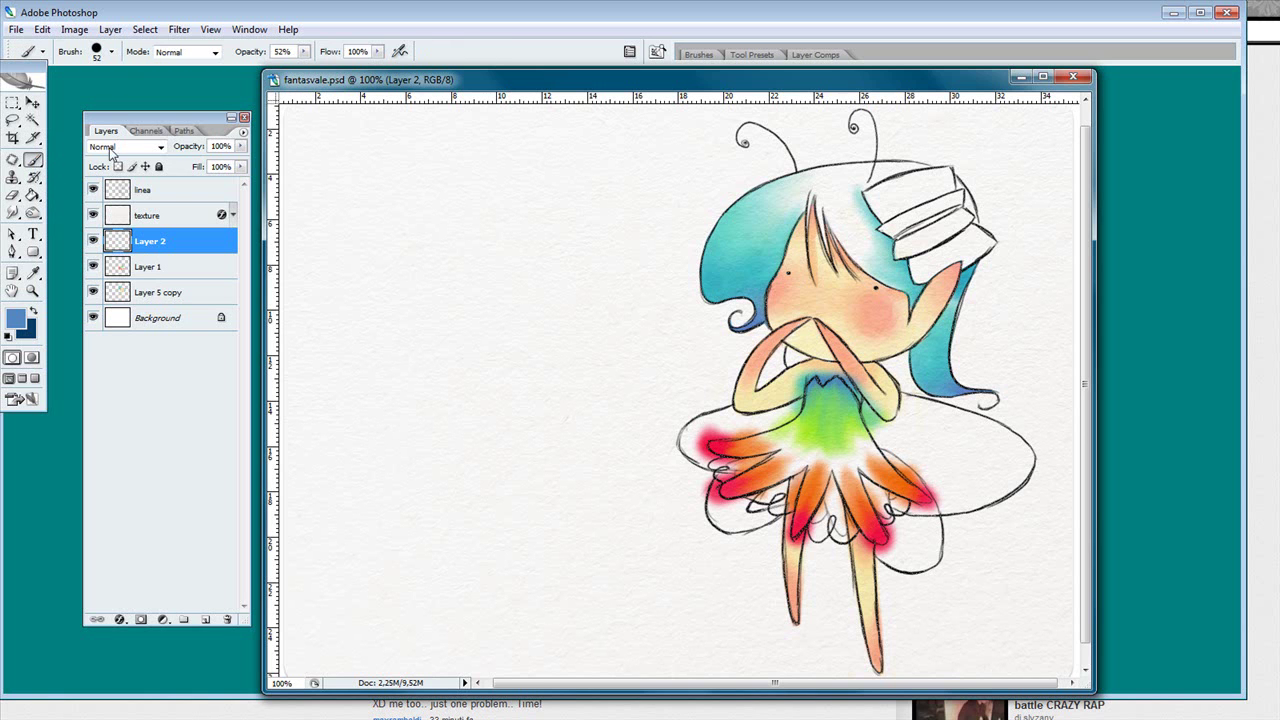
{"action": "left_click", "coordinate": [17, 323]}
{"action": "left_click_drag", "start_coordinate": [243, 486], "coordinate": [205, 476]}
{"action": "key", "text": "Return"}
{"action": "left_click", "coordinate": [17, 320]}
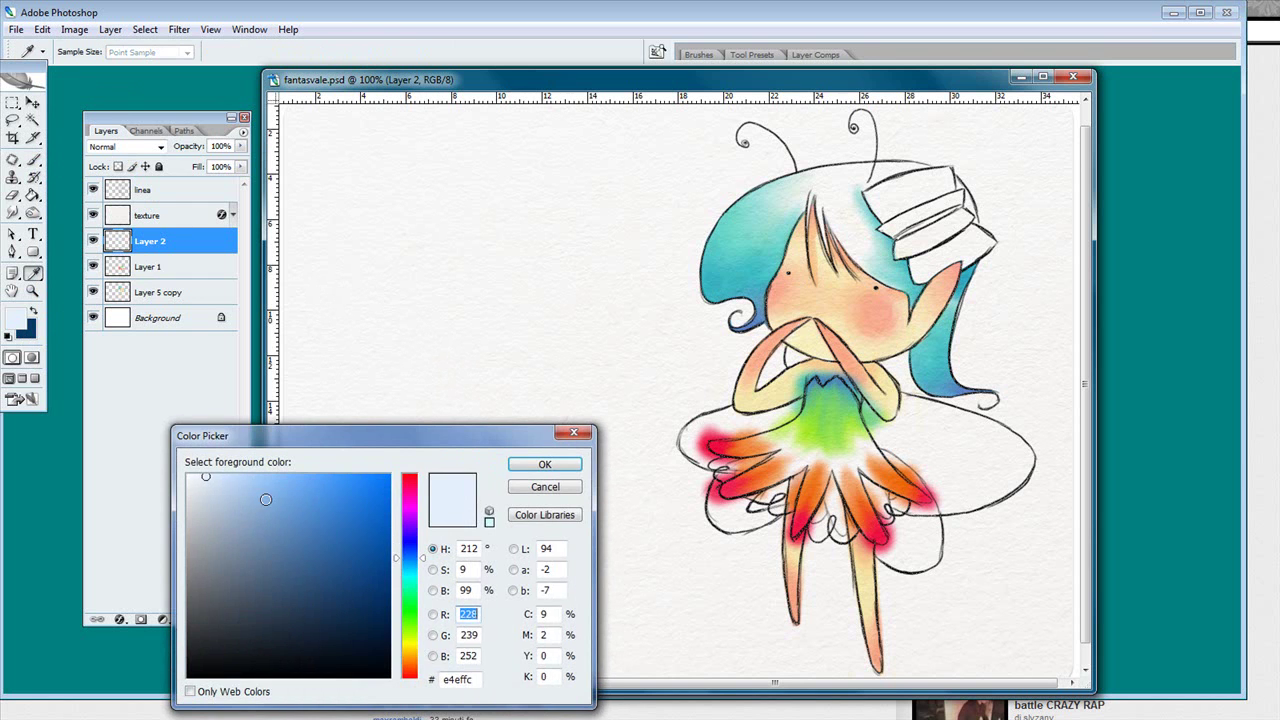
{"action": "left_click_drag", "start_coordinate": [200, 476], "coordinate": [149, 447]}
{"action": "left_click", "coordinate": [519, 460]}
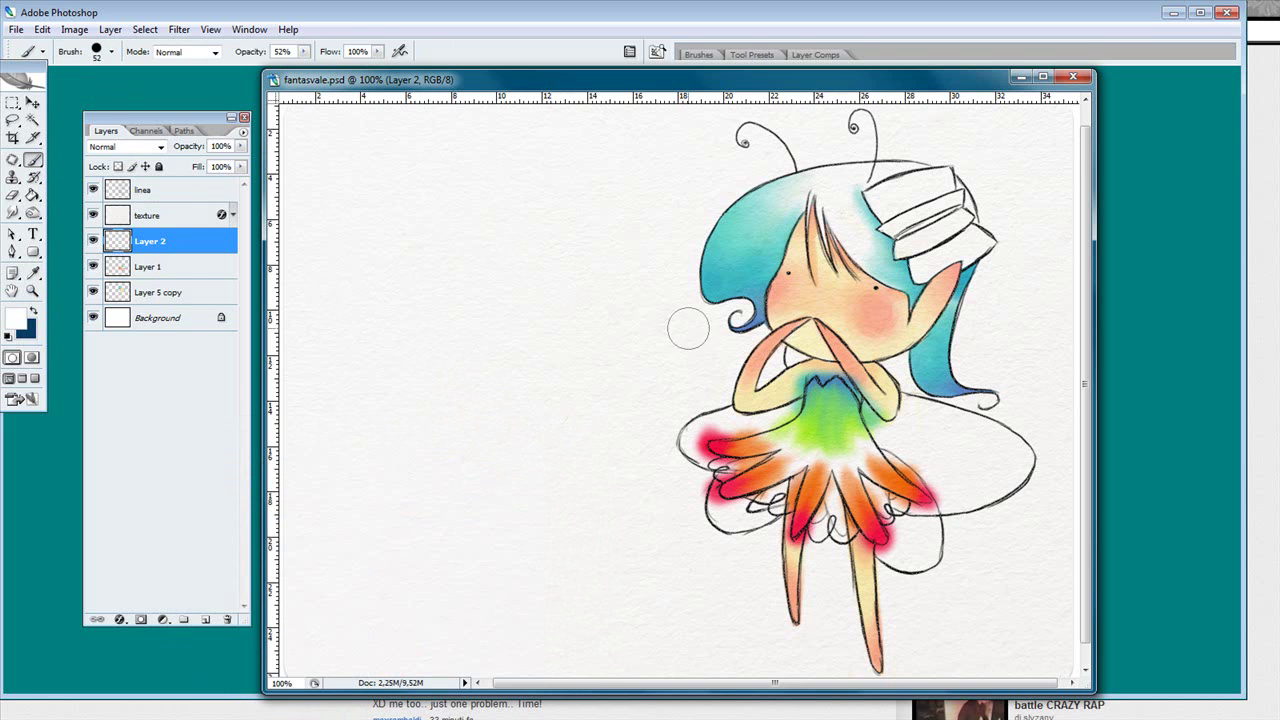
{"action": "mouse_move", "coordinate": [768, 446]}
{"action": "left_mouse_down"}
{"action": "mouse_move", "coordinate": [801, 442]}
{"action": "mouse_move", "coordinate": [786, 458]}
{"action": "mouse_move", "coordinate": [809, 442]}
{"action": "mouse_move", "coordinate": [801, 465]}
{"action": "mouse_move", "coordinate": [813, 478]}
{"action": "mouse_move", "coordinate": [882, 452]}
{"action": "left_mouse_up"}
Change the foreground colour to light yellow-green (e3ff60) and paint it over the white area at the upper skirt.
{"action": "left_click", "coordinate": [27, 318]}
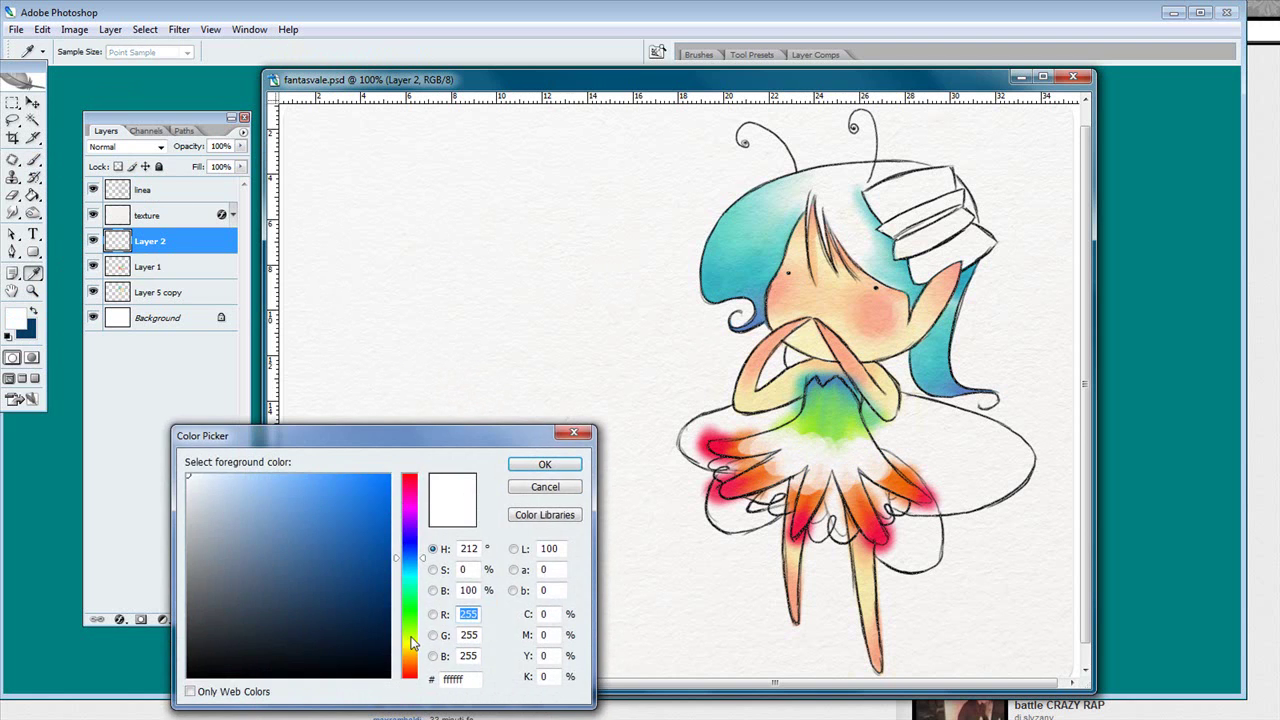
{"action": "left_click", "coordinate": [410, 643]}
{"action": "left_click_drag", "start_coordinate": [340, 480], "coordinate": [313, 475]}
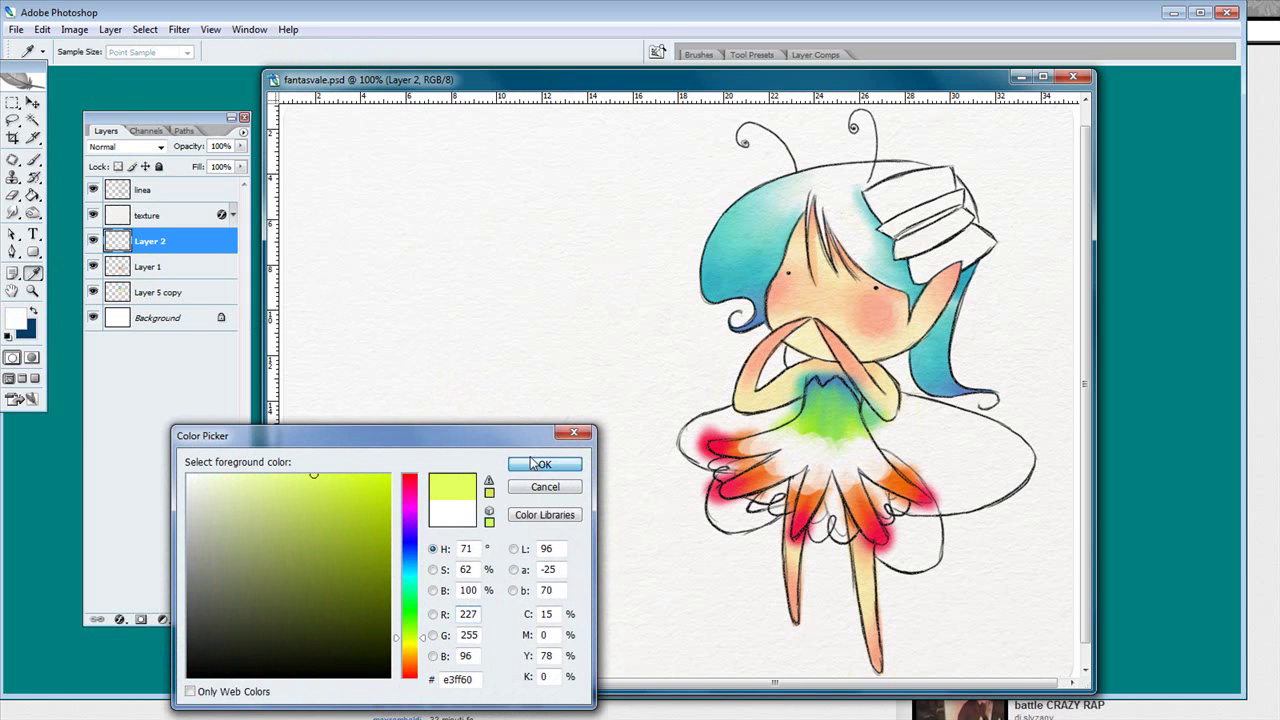
{"action": "left_click", "coordinate": [543, 465]}
{"action": "mouse_move", "coordinate": [765, 440]}
{"action": "left_mouse_down"}
{"action": "mouse_move", "coordinate": [815, 470]}
{"action": "mouse_move", "coordinate": [880, 445]}
{"action": "mouse_move", "coordinate": [860, 462]}
{"action": "left_mouse_up"}
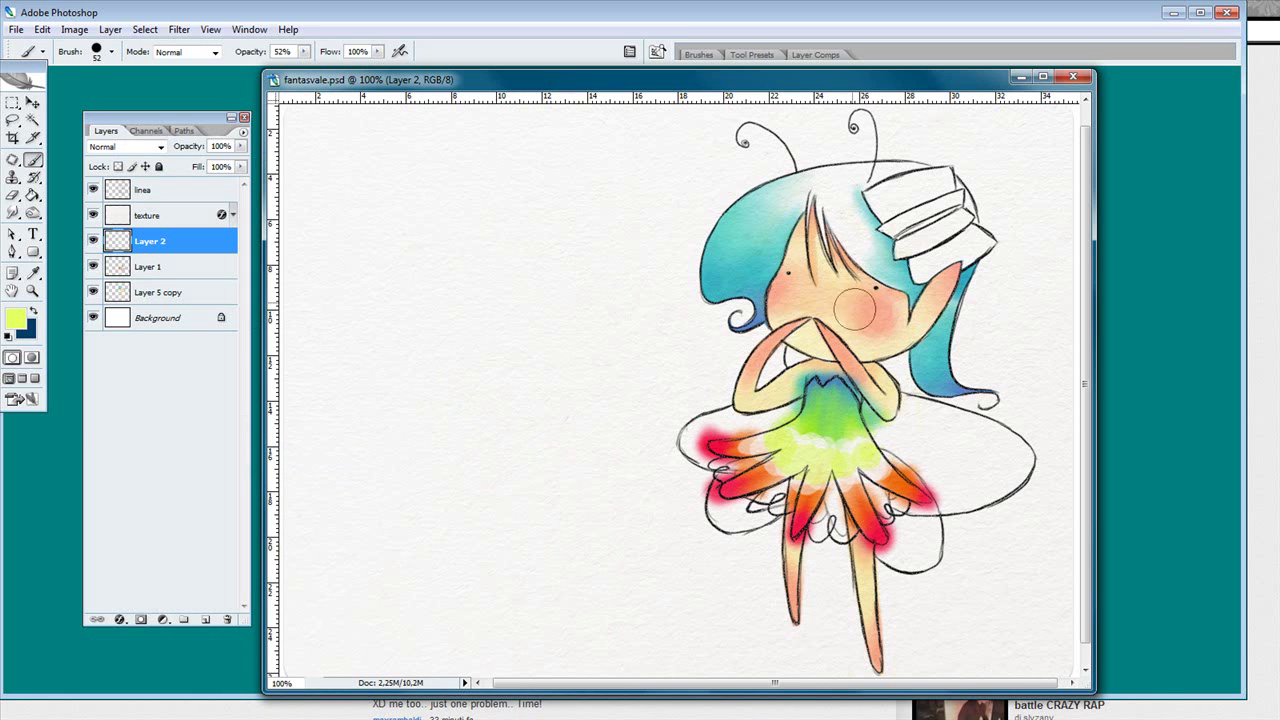
Soften the yellow-green and white strokes on Layer 2 with a Gaussian Blur.
{"action": "left_click", "coordinate": [180, 30]}
{"action": "mouse_move", "coordinate": [176, 164]}
{"action": "left_click", "coordinate": [232, 215]}
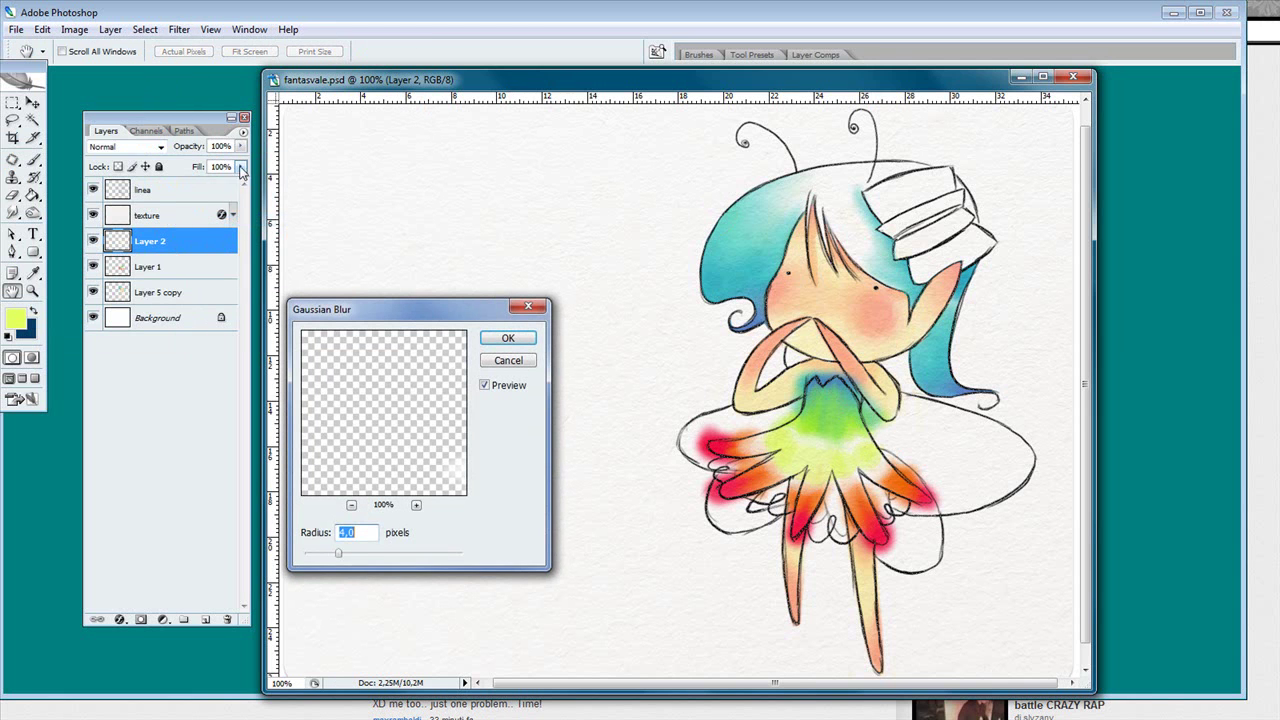
{"action": "left_click_drag", "start_coordinate": [349, 554], "coordinate": [378, 560]}
{"action": "left_click", "coordinate": [506, 339]}
{"action": "key", "text": "b"}
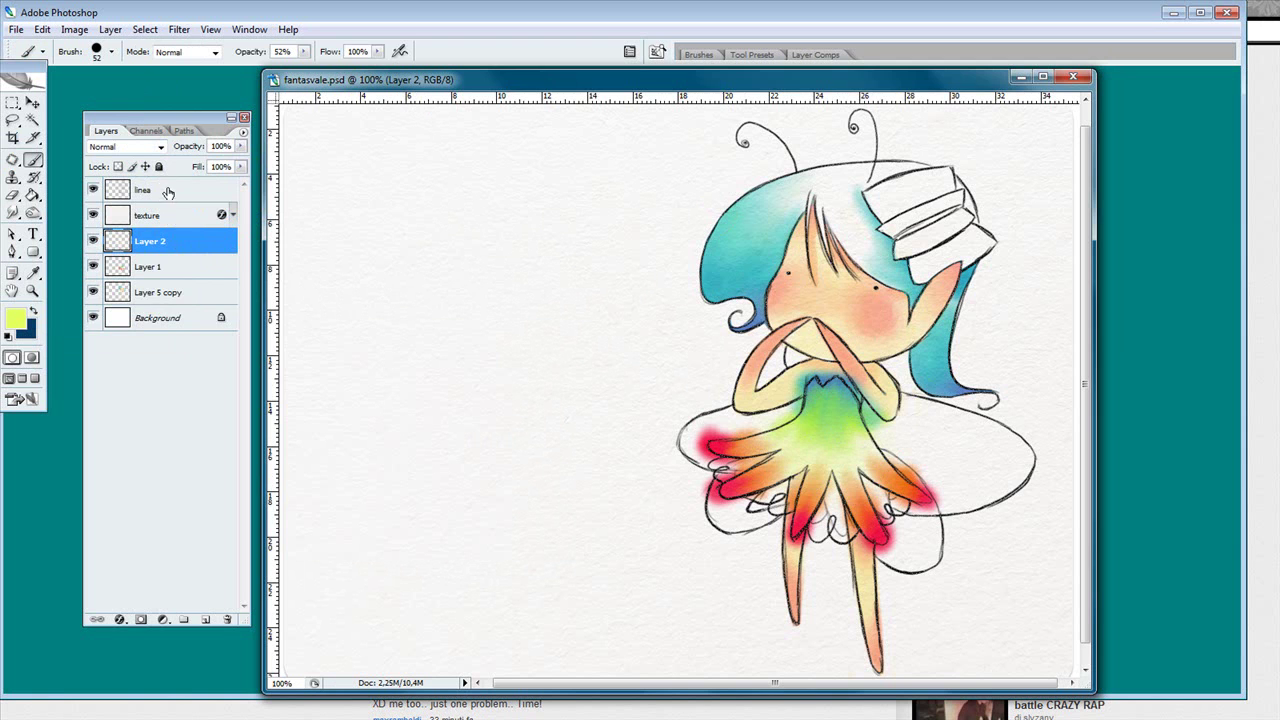
Toggle the blurred layer's visibility to compare its effect and merge it down into Layer 1.
{"action": "key", "text": "Delete"}
{"action": "left_click", "coordinate": [93, 242]}
{"action": "left_click", "coordinate": [93, 242]}
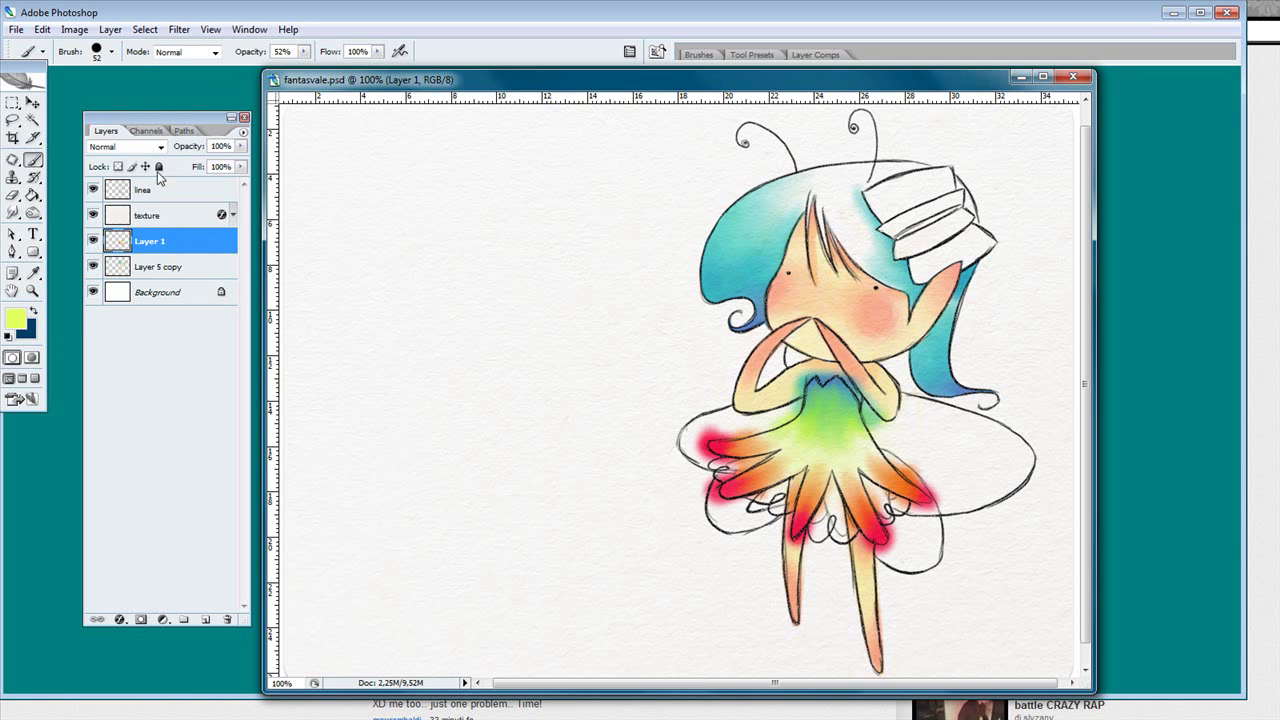
Add a new layer above Layer 1 and change the foreground colour to dark red (7e0c25).
{"action": "left_click", "coordinate": [204, 620]}
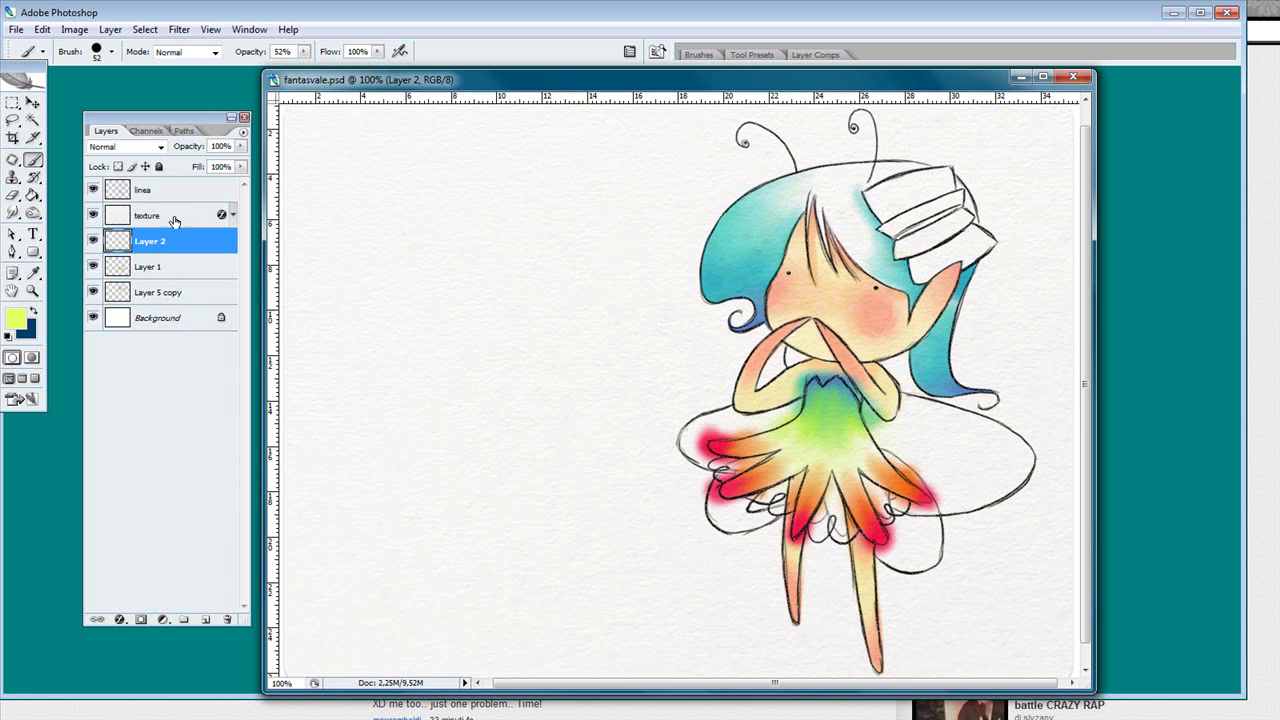
{"action": "left_click", "coordinate": [18, 320]}
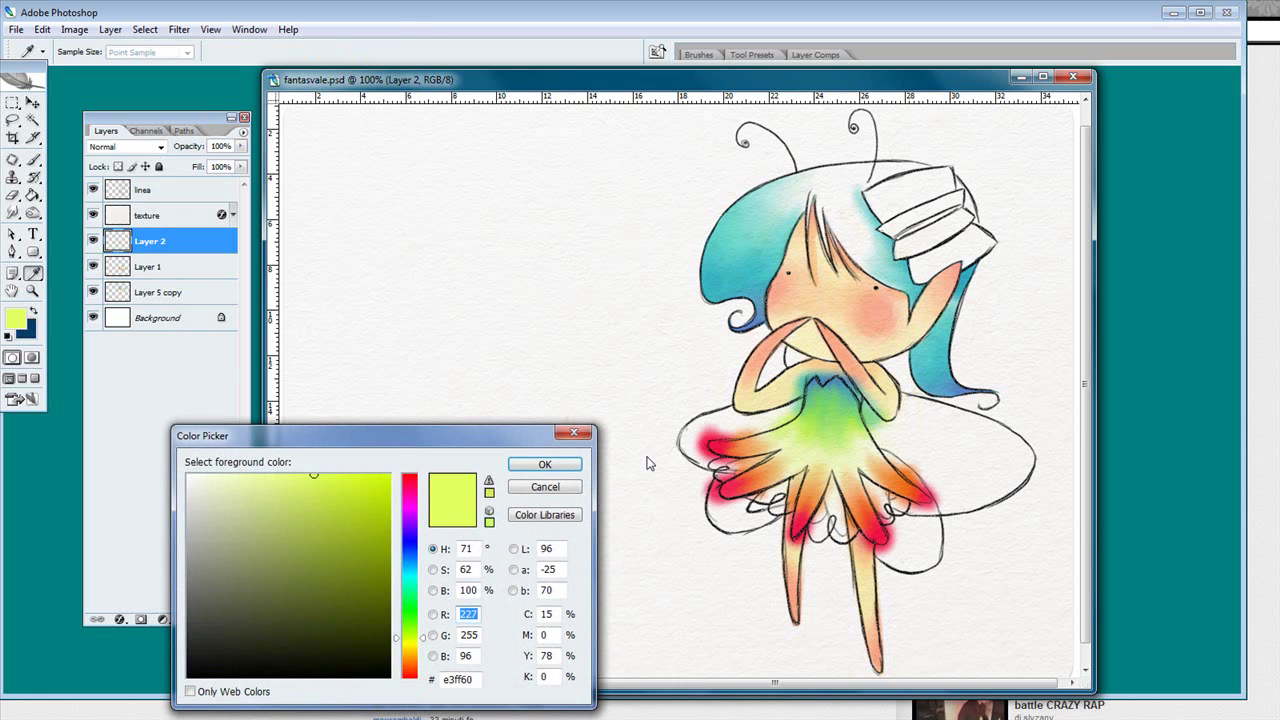
{"action": "left_click", "coordinate": [409, 482]}
{"action": "mouse_move", "coordinate": [337, 589]}
{"action": "left_mouse_down"}
{"action": "mouse_move", "coordinate": [363, 560]}
{"action": "mouse_move", "coordinate": [371, 577]}
{"action": "left_mouse_up"}
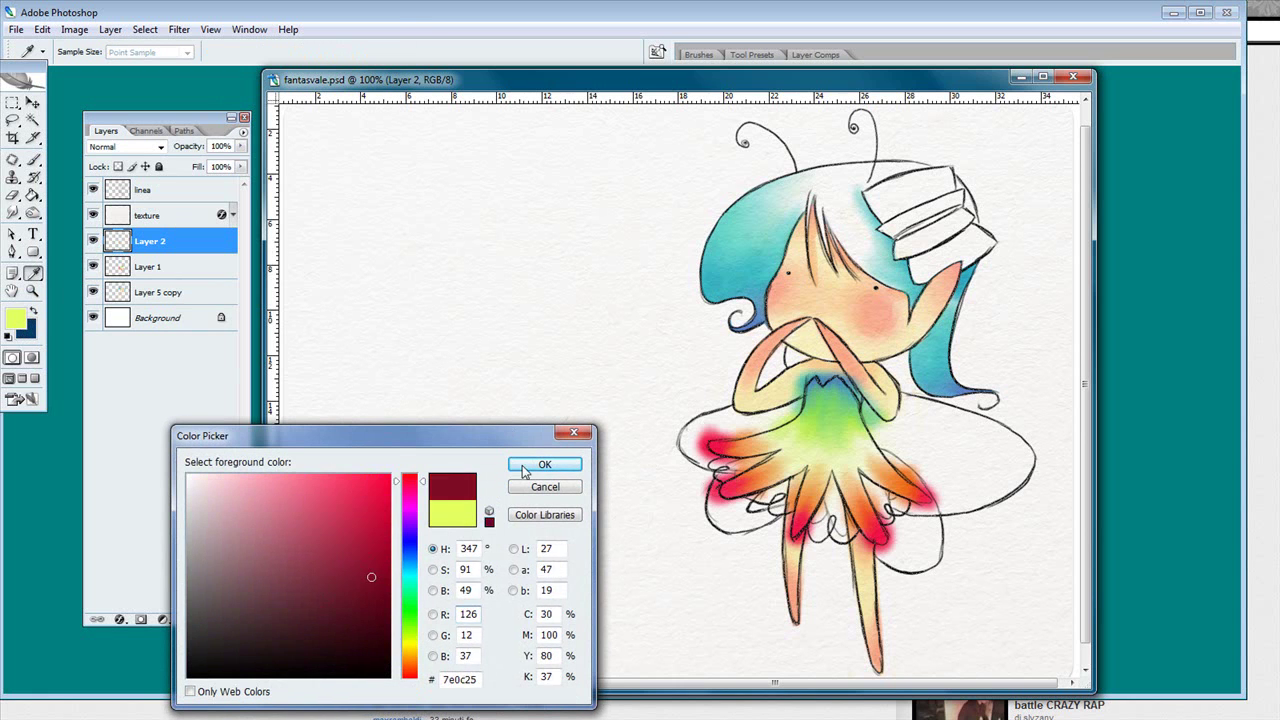
{"action": "key", "text": "Return"}
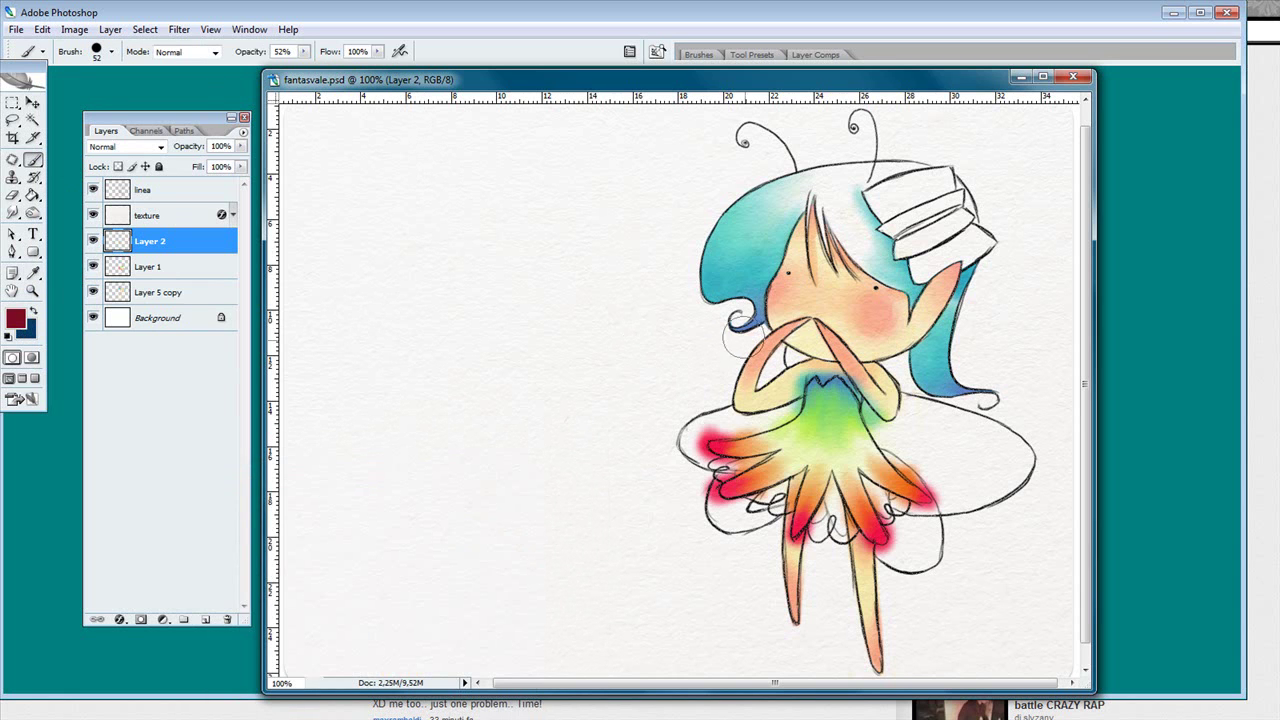
Paint rows of dark red spots along all the petals of the fairy's skirt on Layer 2.
{"action": "left_click", "coordinate": [763, 443]}
{"action": "left_click", "coordinate": [785, 437]}
{"action": "left_click", "coordinate": [785, 435]}
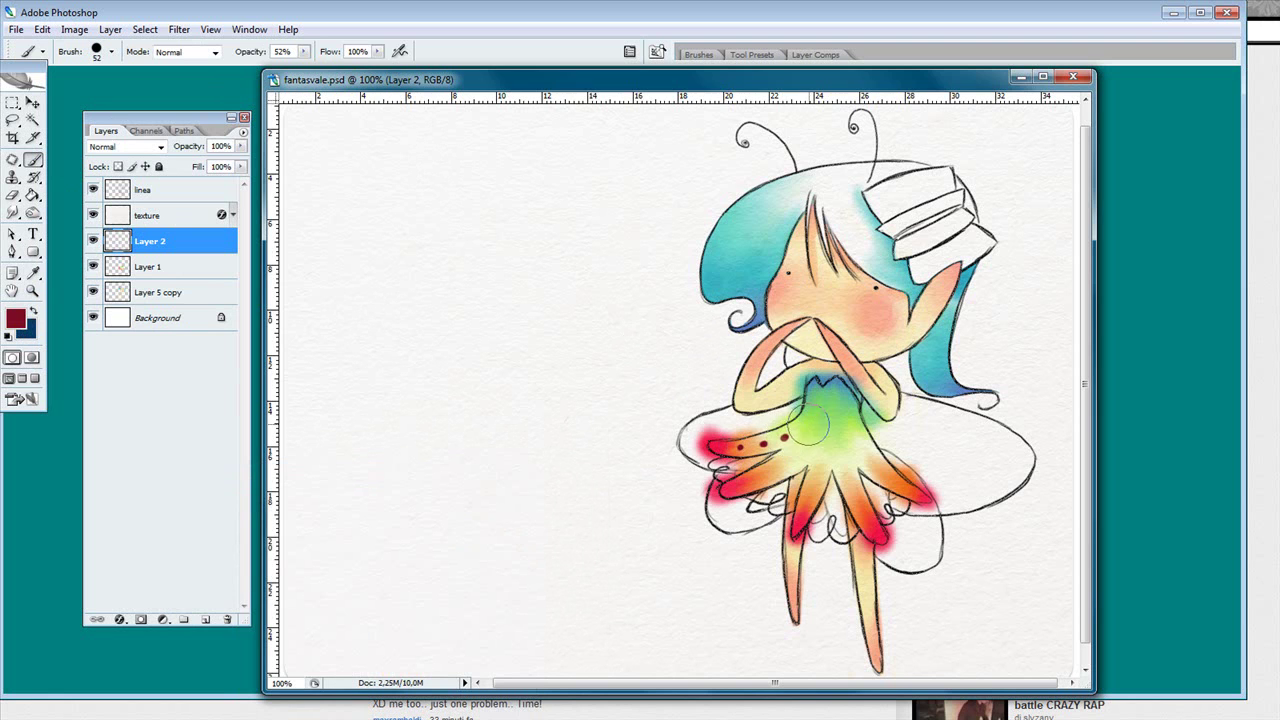
{"action": "left_click", "coordinate": [742, 481]}
{"action": "left_click", "coordinate": [765, 473]}
{"action": "left_click", "coordinate": [787, 463]}
{"action": "left_click", "coordinate": [800, 457]}
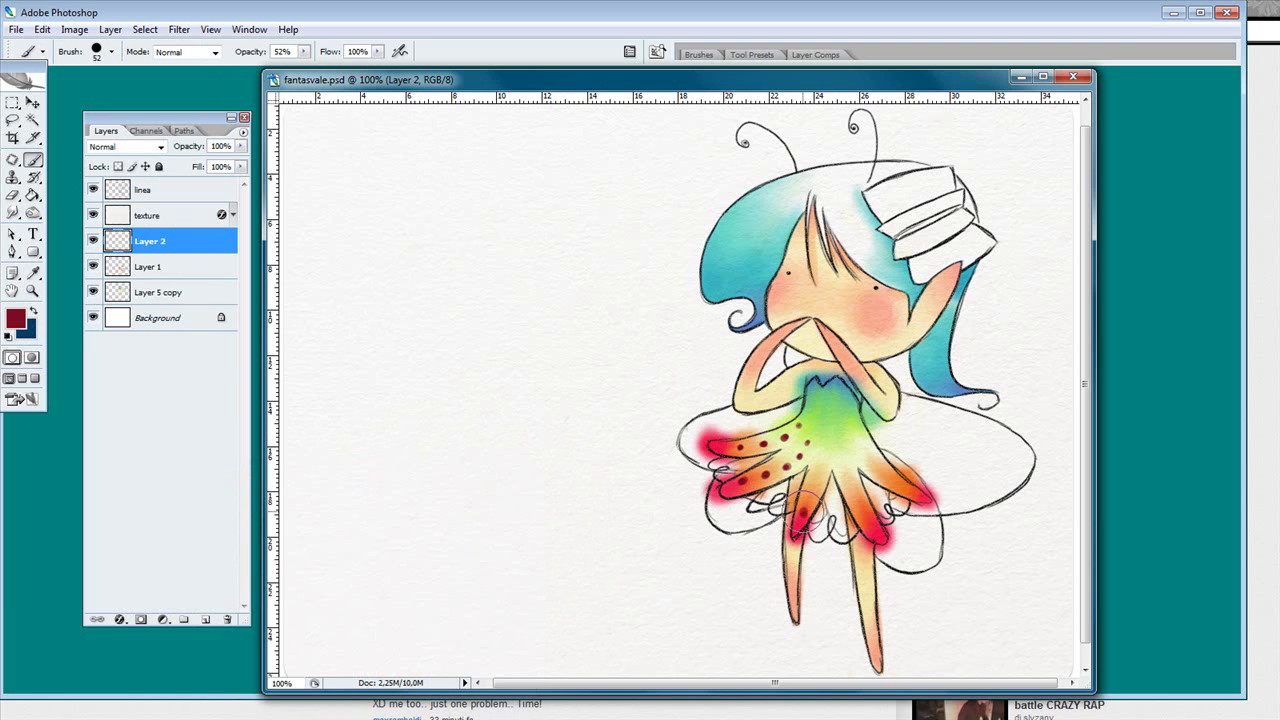
{"action": "left_click", "coordinate": [814, 483]}
{"action": "left_click", "coordinate": [858, 510]}
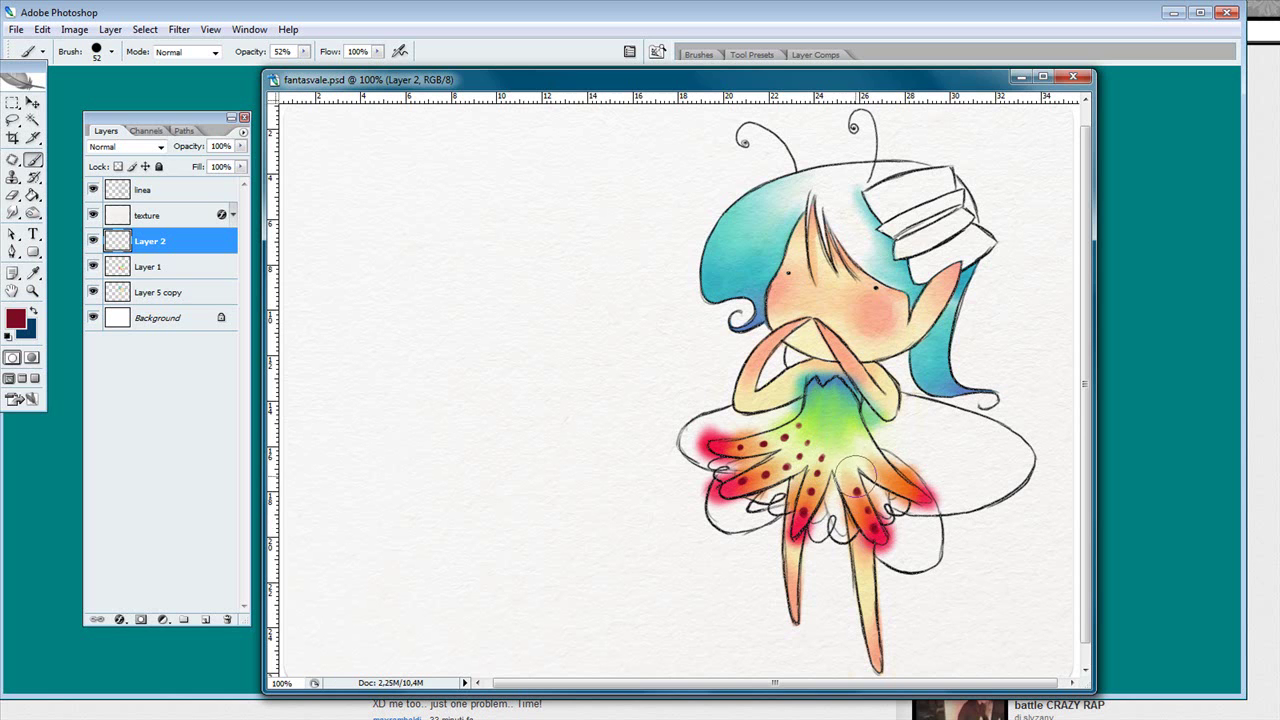
{"action": "left_click_drag", "start_coordinate": [845, 443], "coordinate": [918, 493]}
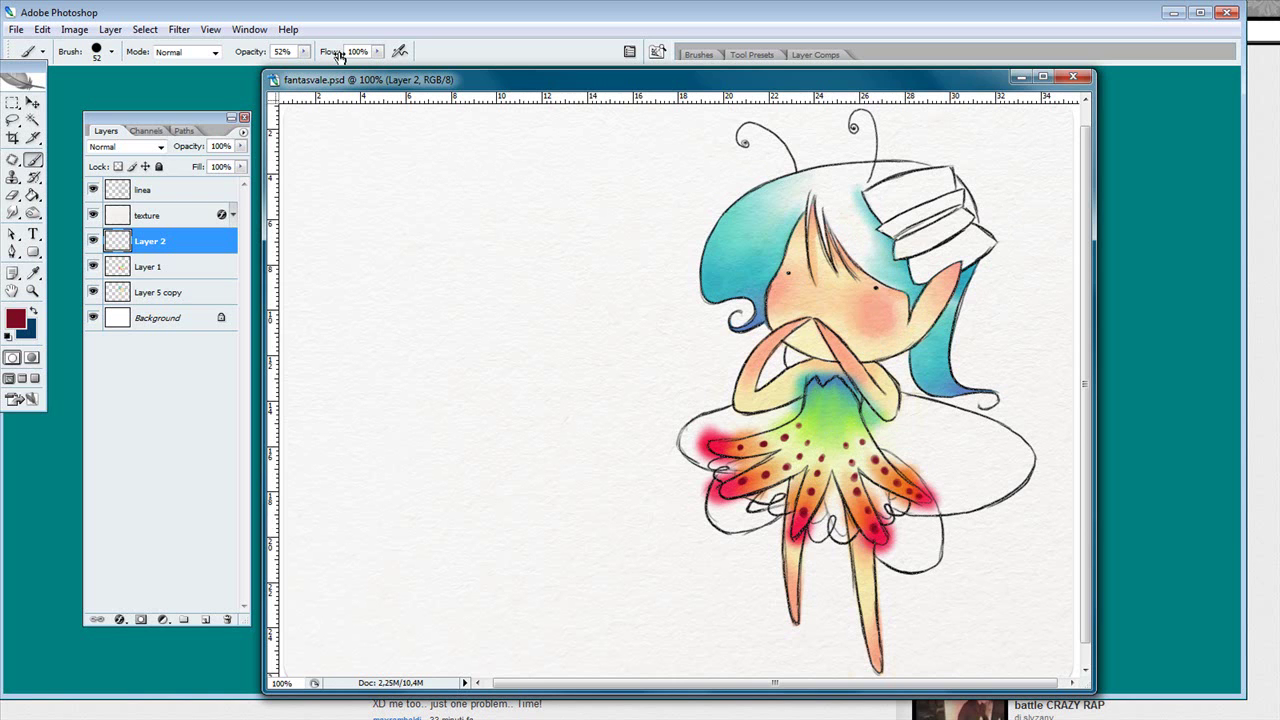
Smudge the dark red petal spots at 34% strength and merge Layer 2 down into Layer 1.
{"action": "left_click", "coordinate": [13, 213]}
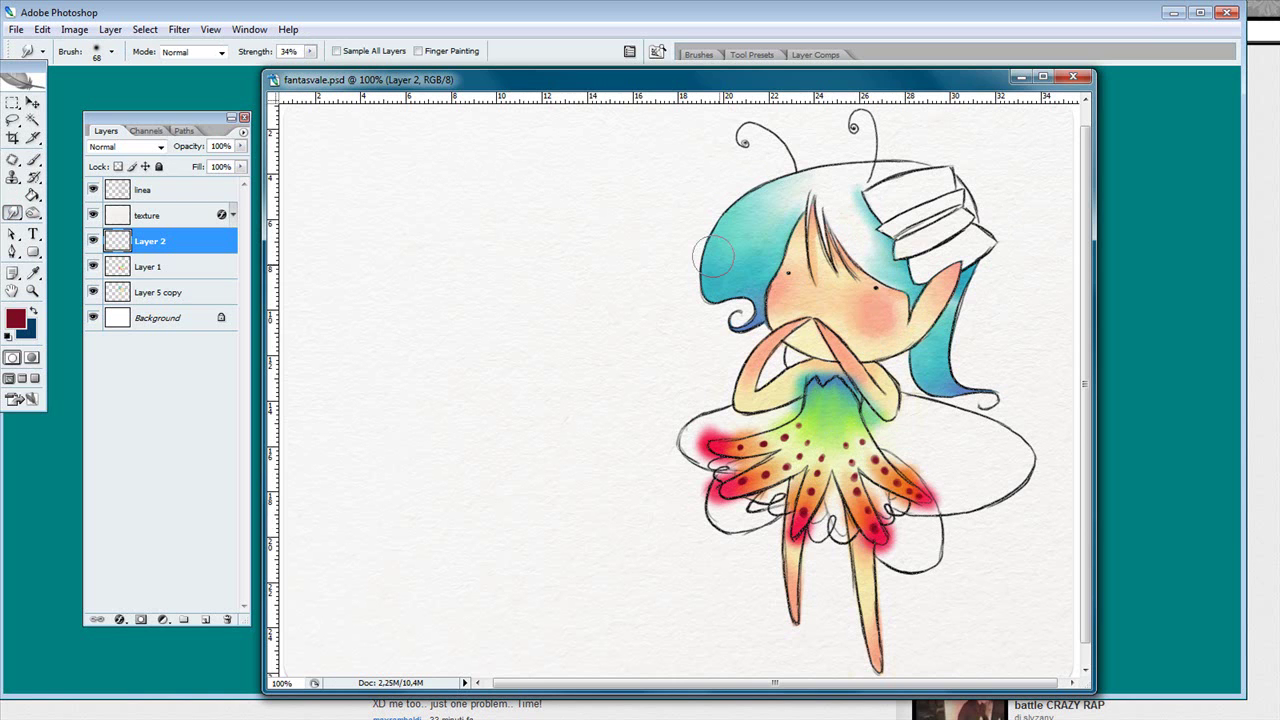
{"action": "mouse_move", "coordinate": [730, 465]}
{"action": "left_mouse_down"}
{"action": "mouse_move", "coordinate": [799, 432]}
{"action": "mouse_move", "coordinate": [784, 437]}
{"action": "mouse_move", "coordinate": [787, 472]}
{"action": "mouse_move", "coordinate": [809, 439]}
{"action": "mouse_move", "coordinate": [822, 464]}
{"action": "mouse_move", "coordinate": [830, 454]}
{"action": "mouse_move", "coordinate": [818, 472]}
{"action": "mouse_move", "coordinate": [850, 444]}
{"action": "mouse_move", "coordinate": [839, 466]}
{"action": "mouse_move", "coordinate": [865, 484]}
{"action": "mouse_move", "coordinate": [848, 445]}
{"action": "mouse_move", "coordinate": [862, 440]}
{"action": "mouse_move", "coordinate": [884, 482]}
{"action": "left_mouse_up"}
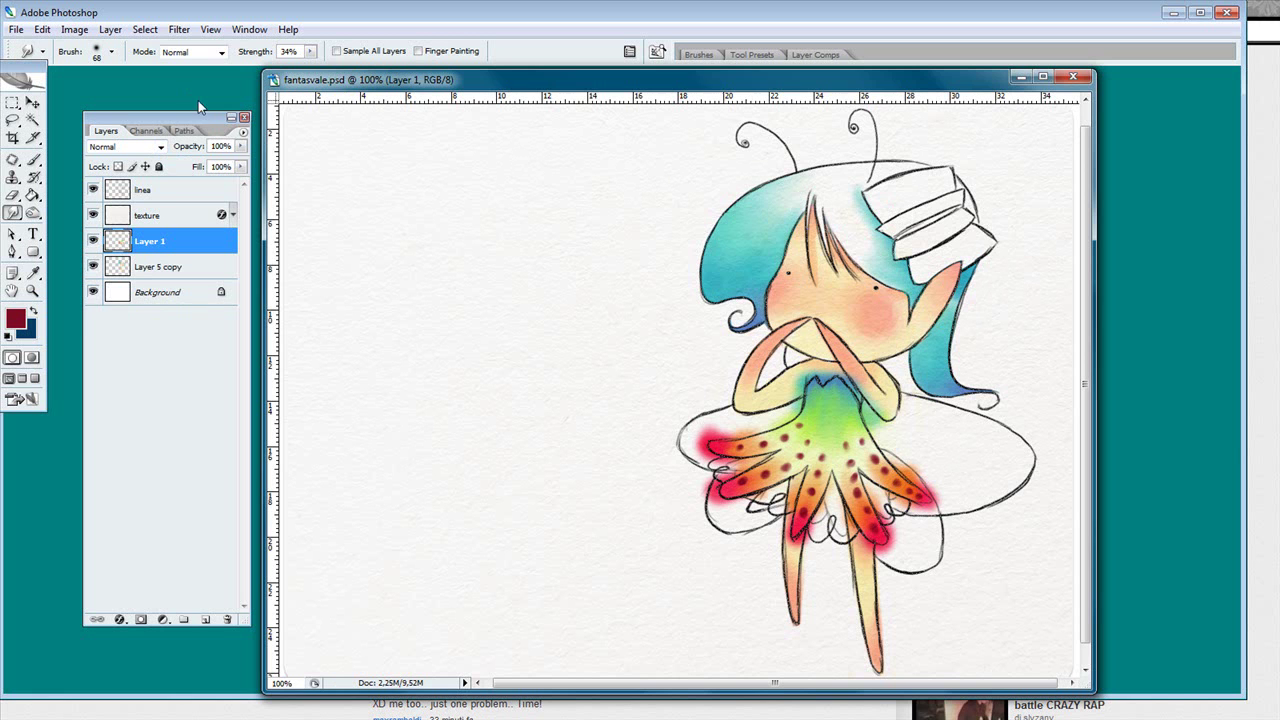
{"action": "key", "text": "Delete"}
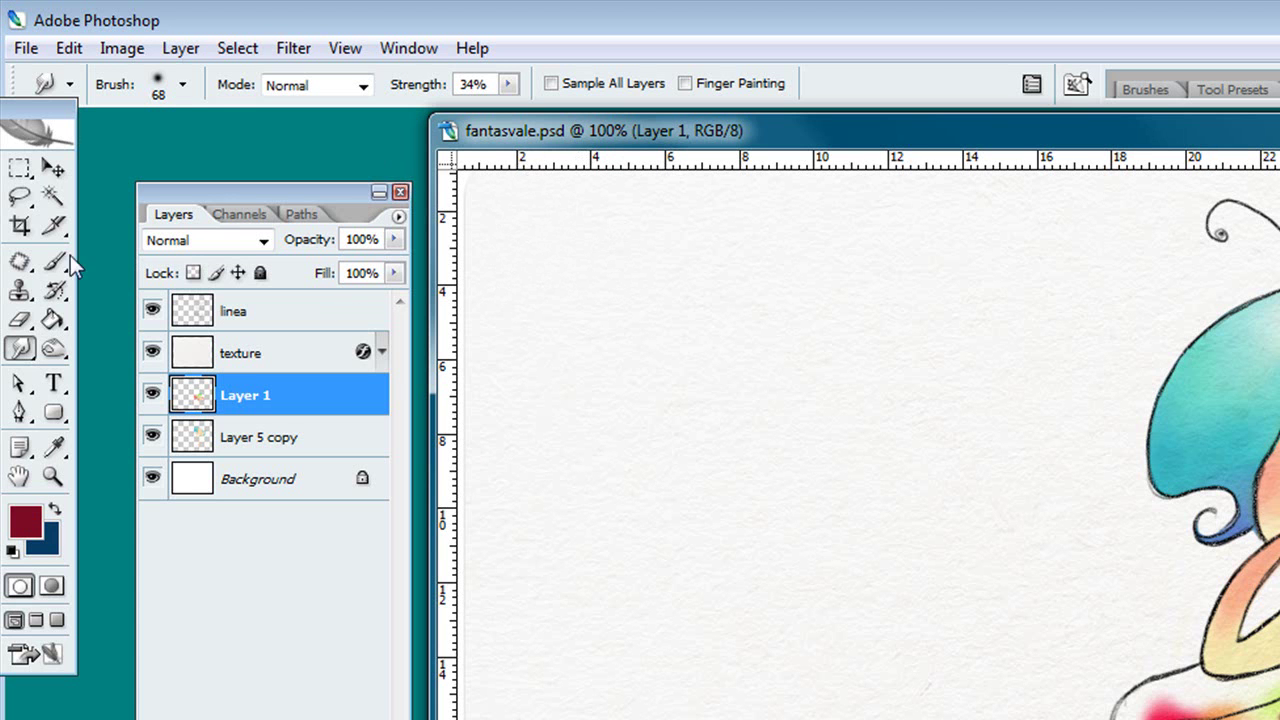
Erase the colour outside the dress outline on Layer 1 using a soft 65 px eraser at 100% opacity.
{"action": "left_click", "coordinate": [20, 319]}
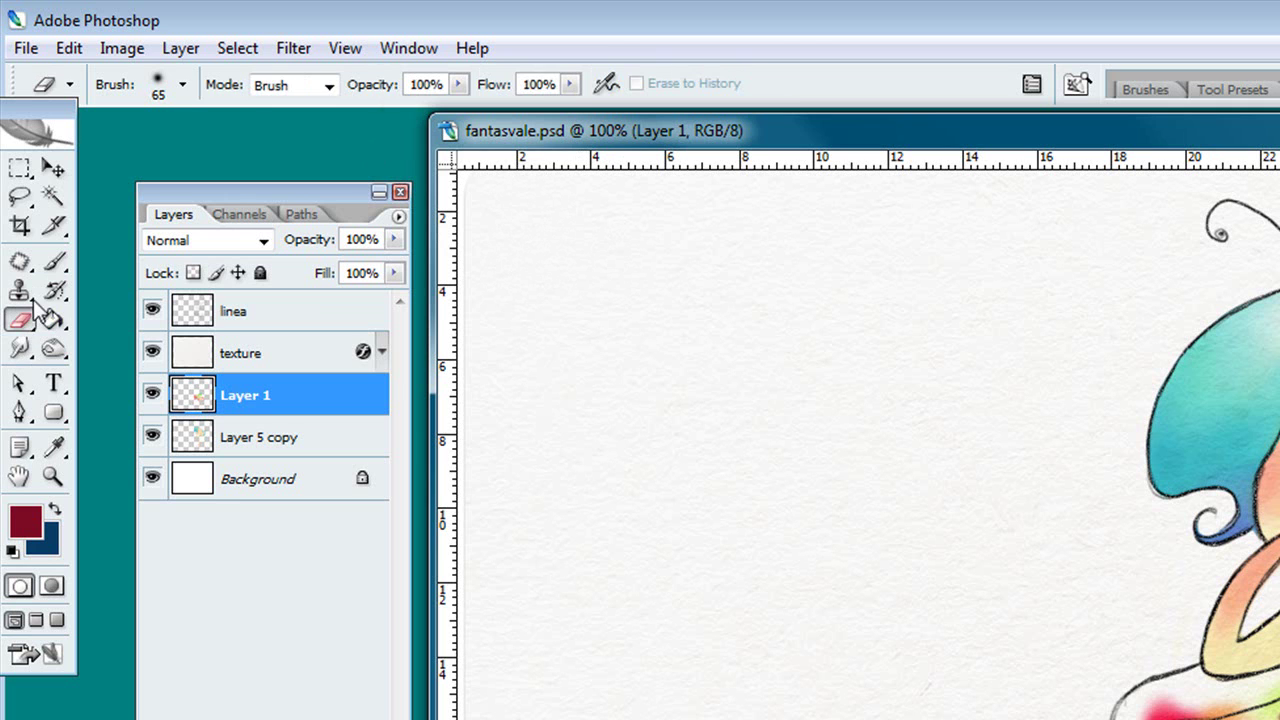
{"action": "left_click", "coordinate": [182, 87]}
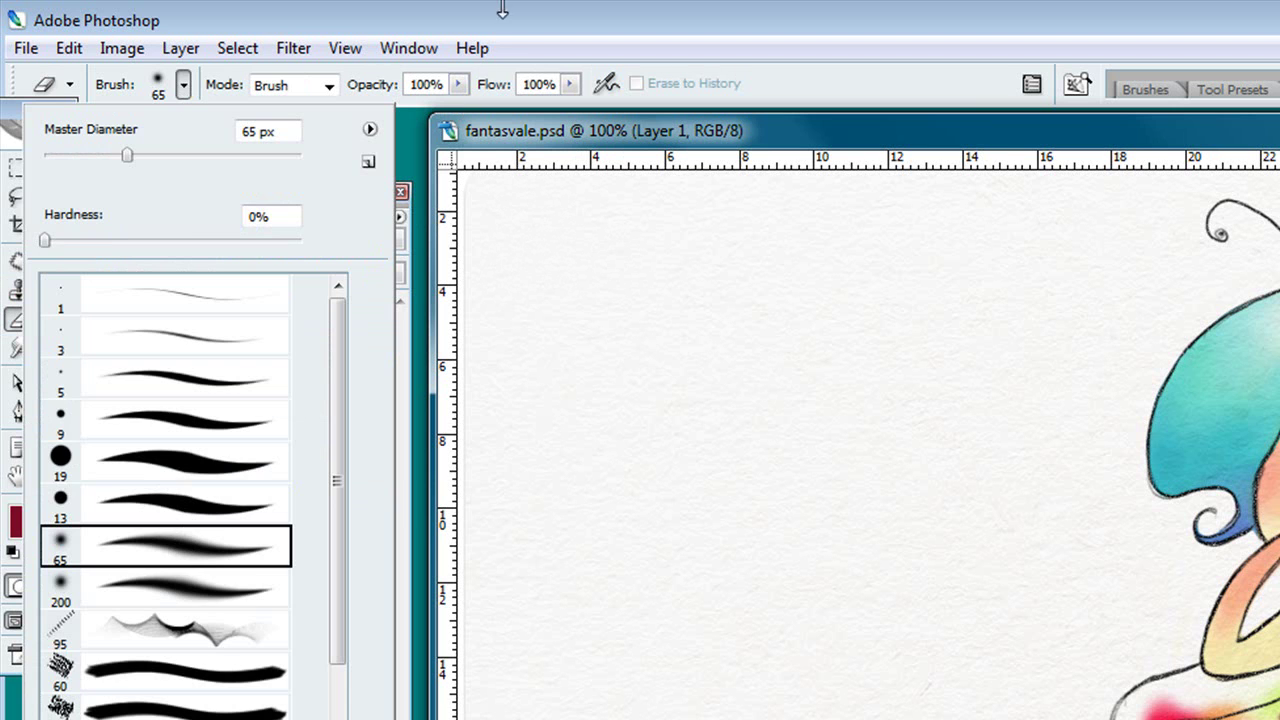
{"action": "mouse_move", "coordinate": [1118, 697]}
{"action": "left_mouse_down"}
{"action": "mouse_move", "coordinate": [1148, 716]}
{"action": "mouse_move", "coordinate": [1192, 695]}
{"action": "left_mouse_up"}
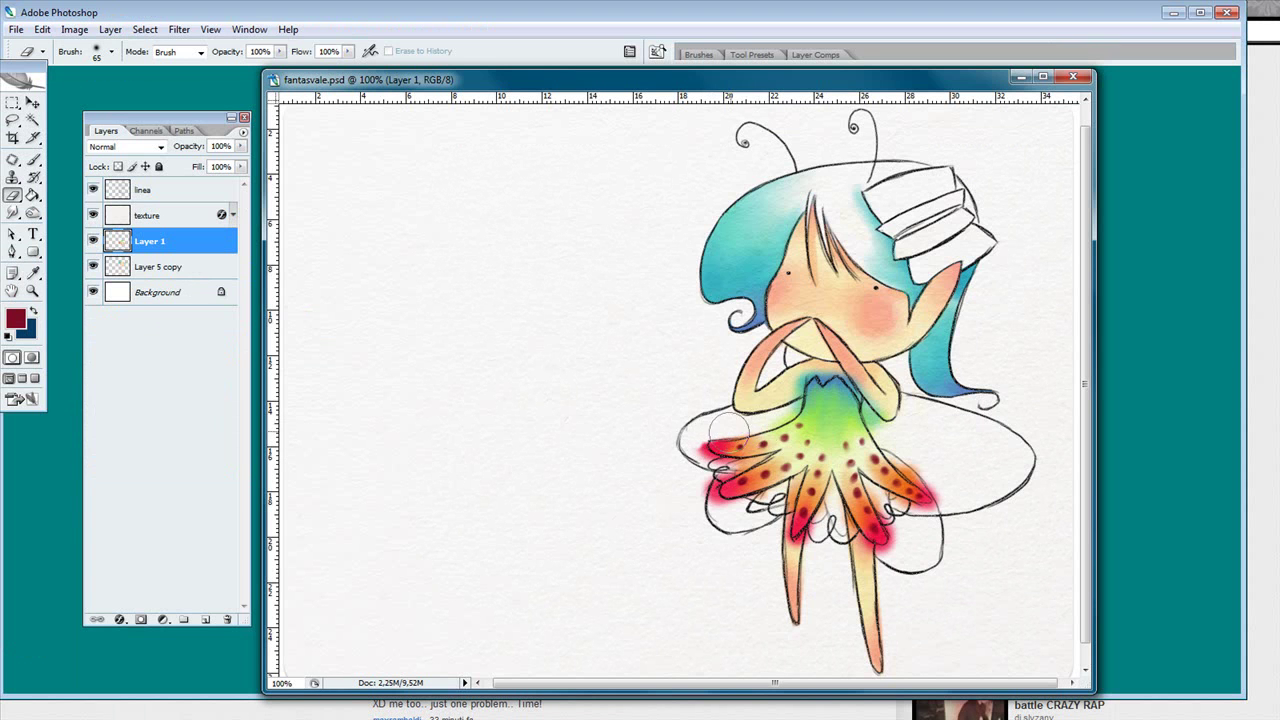
{"action": "mouse_move", "coordinate": [729, 433]}
{"action": "left_mouse_down"}
{"action": "mouse_move", "coordinate": [797, 404]}
{"action": "mouse_move", "coordinate": [783, 372]}
{"action": "mouse_move", "coordinate": [807, 369]}
{"action": "mouse_move", "coordinate": [790, 391]}
{"action": "mouse_move", "coordinate": [815, 374]}
{"action": "mouse_move", "coordinate": [785, 371]}
{"action": "mouse_move", "coordinate": [823, 384]}
{"action": "mouse_move", "coordinate": [840, 364]}
{"action": "mouse_move", "coordinate": [810, 369]}
{"action": "mouse_move", "coordinate": [825, 354]}
{"action": "mouse_move", "coordinate": [882, 430]}
{"action": "left_mouse_up"}
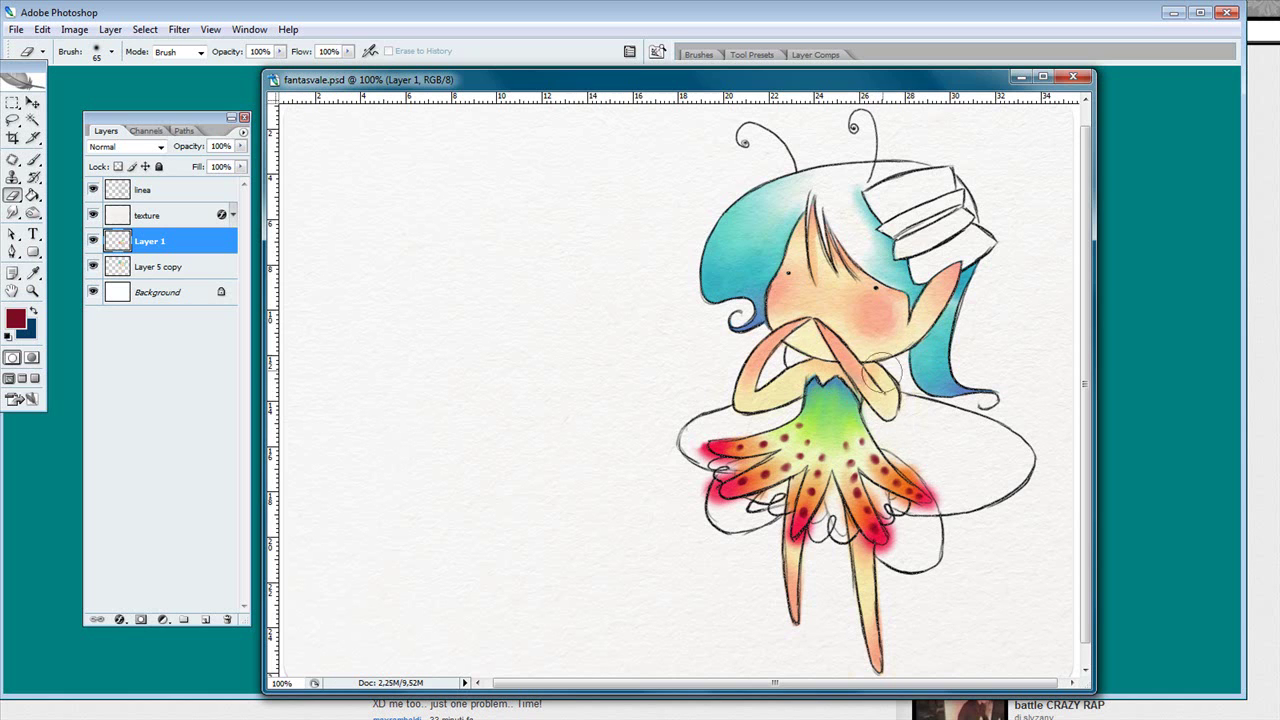
{"action": "mouse_move", "coordinate": [930, 487]}
{"action": "left_mouse_down"}
{"action": "mouse_move", "coordinate": [891, 441]}
{"action": "mouse_move", "coordinate": [944, 494]}
{"action": "mouse_move", "coordinate": [906, 454]}
{"action": "mouse_move", "coordinate": [908, 438]}
{"action": "mouse_move", "coordinate": [869, 483]}
{"action": "mouse_move", "coordinate": [924, 519]}
{"action": "mouse_move", "coordinate": [906, 516]}
{"action": "mouse_move", "coordinate": [949, 502]}
{"action": "mouse_move", "coordinate": [941, 494]}
{"action": "mouse_move", "coordinate": [898, 548]}
{"action": "mouse_move", "coordinate": [876, 554]}
{"action": "mouse_move", "coordinate": [836, 534]}
{"action": "mouse_move", "coordinate": [856, 459]}
{"action": "mouse_move", "coordinate": [904, 509]}
{"action": "mouse_move", "coordinate": [801, 551]}
{"action": "mouse_move", "coordinate": [783, 544]}
{"action": "mouse_move", "coordinate": [812, 462]}
{"action": "left_mouse_up"}
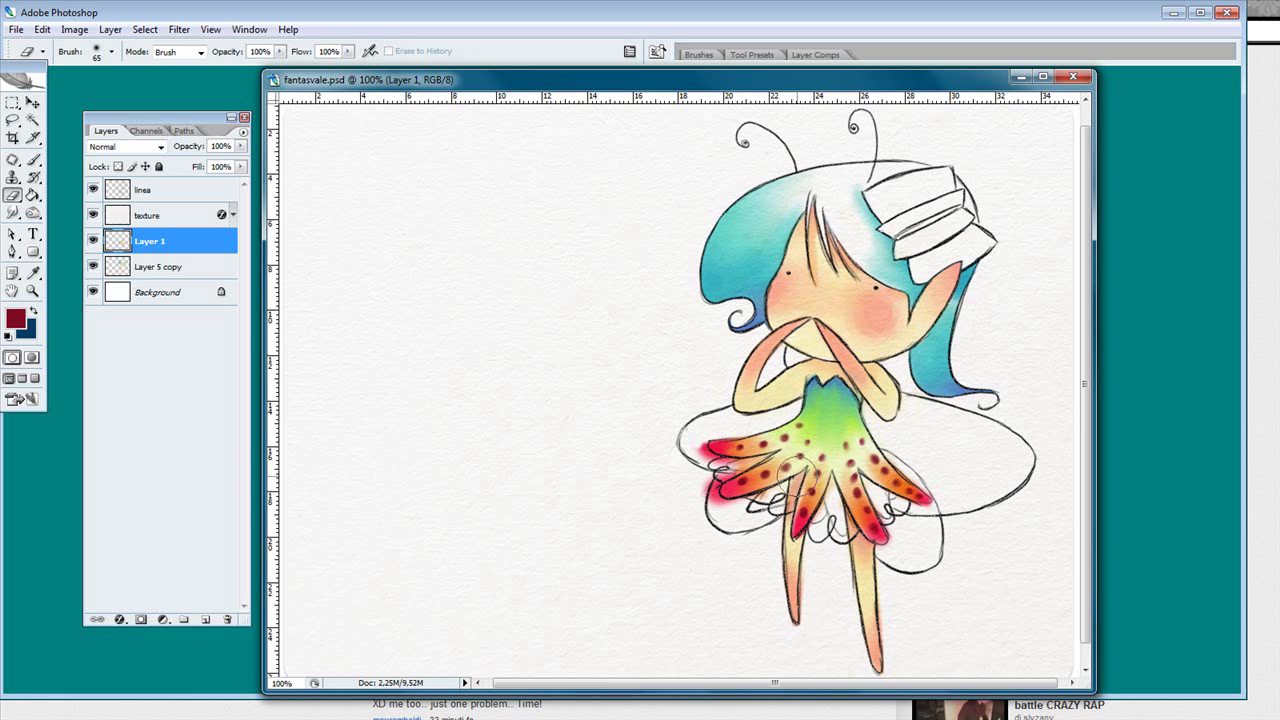
{"action": "mouse_move", "coordinate": [788, 507]}
{"action": "left_mouse_down"}
{"action": "mouse_move", "coordinate": [789, 491]}
{"action": "mouse_move", "coordinate": [725, 500]}
{"action": "mouse_move", "coordinate": [698, 488]}
{"action": "mouse_move", "coordinate": [762, 454]}
{"action": "mouse_move", "coordinate": [712, 458]}
{"action": "mouse_move", "coordinate": [698, 442]}
{"action": "left_mouse_up"}
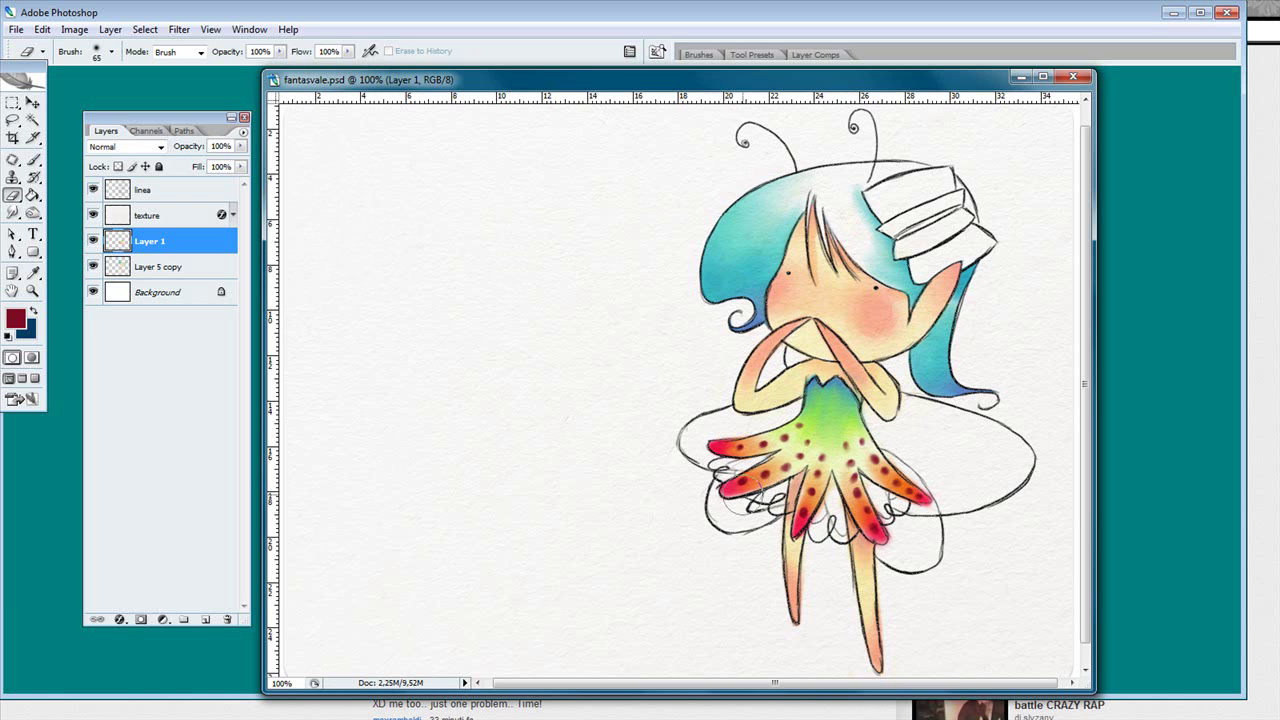
Add a new layer above Layer 1 and paint teal along the edges of the fairy's wings.
{"action": "left_click", "coordinate": [205, 619]}
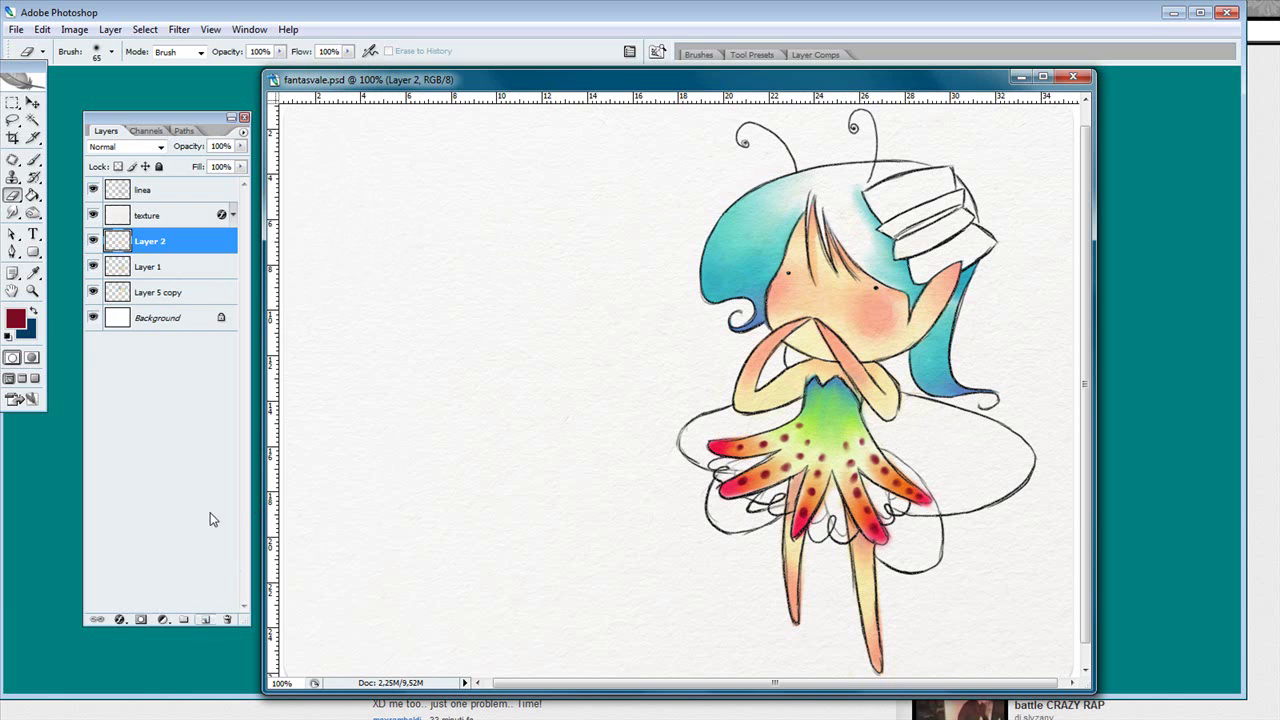
{"action": "left_click", "coordinate": [13, 320]}
{"action": "mouse_move", "coordinate": [410, 499]}
{"action": "left_mouse_down"}
{"action": "mouse_move", "coordinate": [413, 481]}
{"action": "mouse_move", "coordinate": [432, 508]}
{"action": "left_mouse_up"}
{"action": "left_click", "coordinate": [756, 274]}
{"action": "left_click", "coordinate": [531, 463]}
{"action": "key", "text": "b"}
{"action": "mouse_move", "coordinate": [735, 447]}
{"action": "left_mouse_down"}
{"action": "mouse_move", "coordinate": [690, 440]}
{"action": "mouse_move", "coordinate": [695, 415]}
{"action": "mouse_move", "coordinate": [689, 441]}
{"action": "left_mouse_up"}
{"action": "mouse_move", "coordinate": [990, 420]}
{"action": "left_mouse_down"}
{"action": "mouse_move", "coordinate": [920, 570]}
{"action": "mouse_move", "coordinate": [1020, 480]}
{"action": "left_mouse_up"}
Change the foreground colour to purple and paint it on the outer tips of all four wings.
{"action": "left_click", "coordinate": [15, 318]}
{"action": "left_click", "coordinate": [528, 463]}
{"action": "left_click_drag", "start_coordinate": [670, 440], "coordinate": [680, 462]}
{"action": "left_click_drag", "start_coordinate": [705, 515], "coordinate": [722, 535]}
{"action": "left_click_drag", "start_coordinate": [918, 560], "coordinate": [928, 578]}
{"action": "left_click_drag", "start_coordinate": [1030, 455], "coordinate": [1035, 480]}
Choose a dark shading colour and paint shadows around the arms, beside the bodice and under the chin.
{"action": "left_click", "coordinate": [15, 318]}
{"action": "left_click", "coordinate": [531, 463]}
{"action": "left_click_drag", "start_coordinate": [760, 405], "coordinate": [805, 380]}
{"action": "mouse_move", "coordinate": [870, 405]}
{"action": "left_mouse_down"}
{"action": "mouse_move", "coordinate": [875, 450]}
{"action": "mouse_move", "coordinate": [905, 425]}
{"action": "left_mouse_up"}
{"action": "left_click_drag", "start_coordinate": [785, 345], "coordinate": [820, 372]}
{"action": "key", "text": "i"}
{"action": "key", "text": "b"}
{"action": "left_click", "coordinate": [870, 492], "text": "alt"}
Soften the wing and shadow strokes on Layer 2 with a Gaussian Blur.
{"action": "left_click", "coordinate": [179, 29]}
{"action": "mouse_move", "coordinate": [150, 162]}
{"action": "left_click", "coordinate": [240, 219]}
{"action": "left_click_drag", "start_coordinate": [350, 560], "coordinate": [332, 553]}
{"action": "key", "text": "Return"}
Smudge the teal and purple strokes inward across the upper and lower wings at 34% strength.
{"action": "key", "text": "r"}
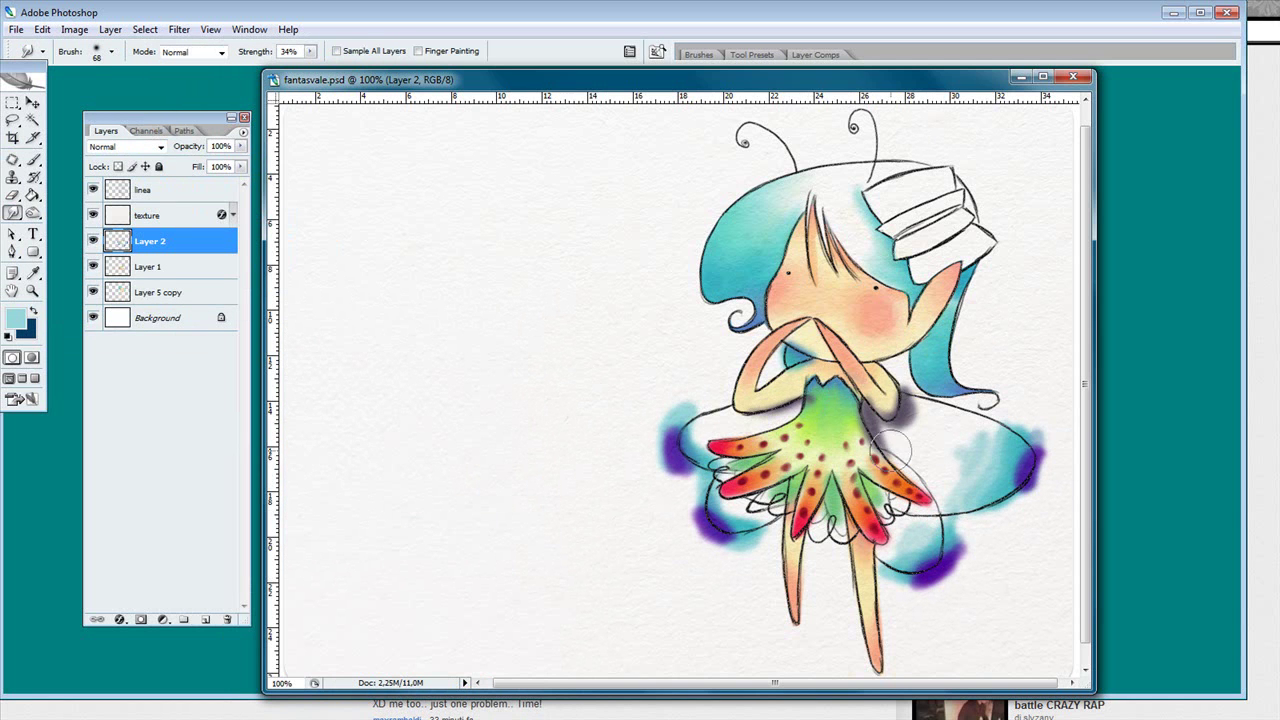
{"action": "mouse_move", "coordinate": [700, 425]}
{"action": "left_mouse_down"}
{"action": "mouse_move", "coordinate": [708, 508]}
{"action": "mouse_move", "coordinate": [737, 410]}
{"action": "left_mouse_up"}
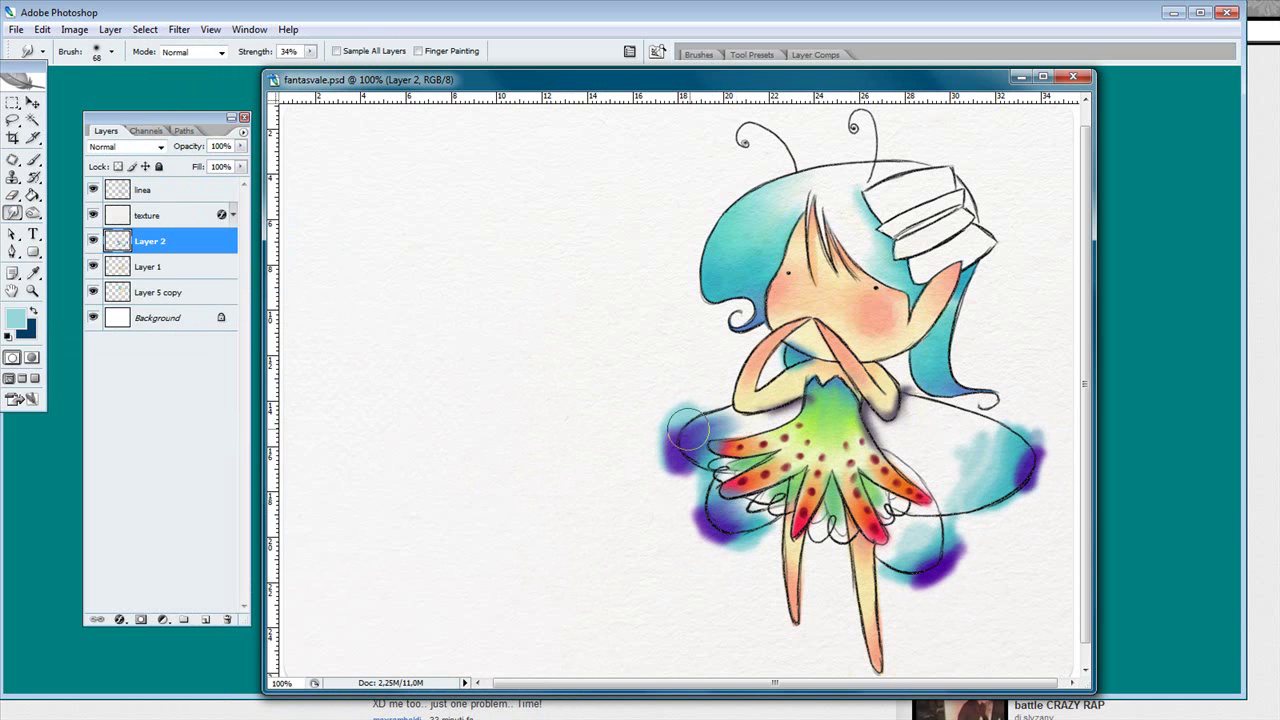
{"action": "left_click_drag", "start_coordinate": [920, 532], "coordinate": [930, 554]}
{"action": "left_click_drag", "start_coordinate": [724, 492], "coordinate": [756, 520]}
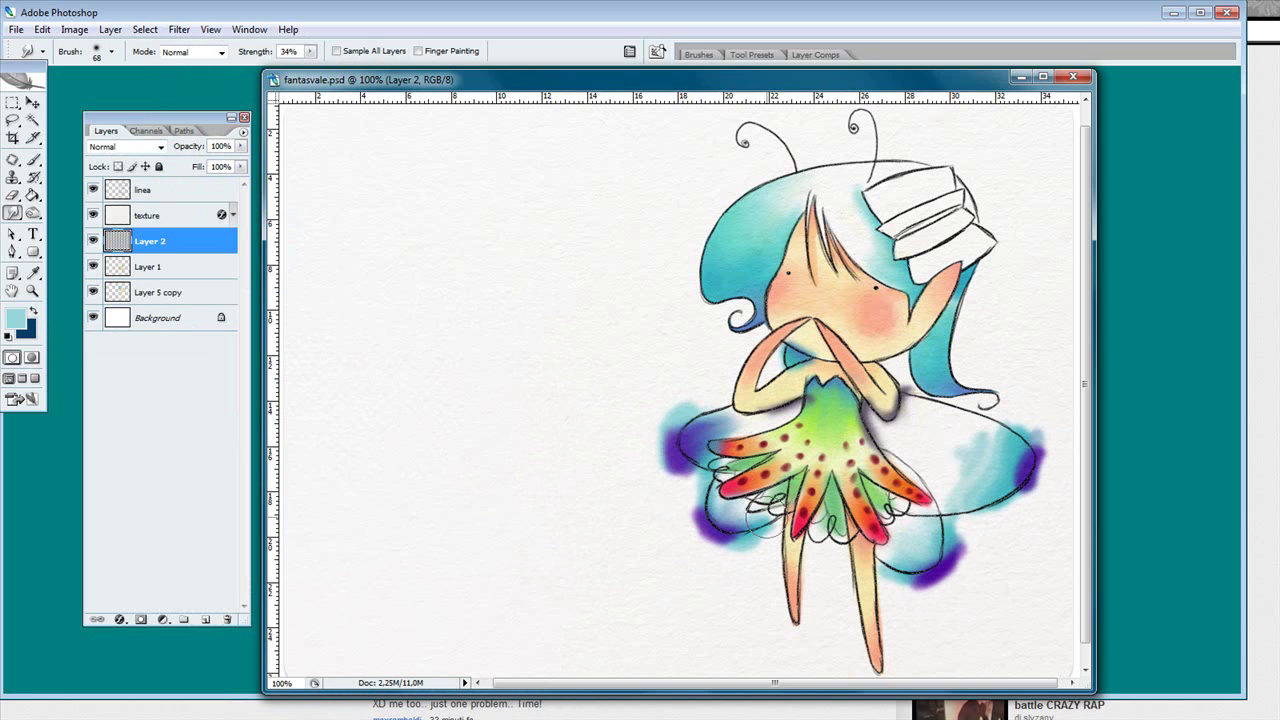
{"action": "mouse_move", "coordinate": [1000, 450]}
{"action": "left_mouse_down"}
{"action": "mouse_move", "coordinate": [929, 436]}
{"action": "mouse_move", "coordinate": [938, 504]}
{"action": "left_mouse_up"}
{"action": "mouse_move", "coordinate": [980, 430]}
{"action": "left_mouse_down"}
{"action": "mouse_move", "coordinate": [1026, 446]}
{"action": "mouse_move", "coordinate": [962, 492]}
{"action": "left_mouse_up"}
{"action": "left_click_drag", "start_coordinate": [712, 492], "coordinate": [758, 518]}
{"action": "left_click_drag", "start_coordinate": [920, 564], "coordinate": [943, 546]}
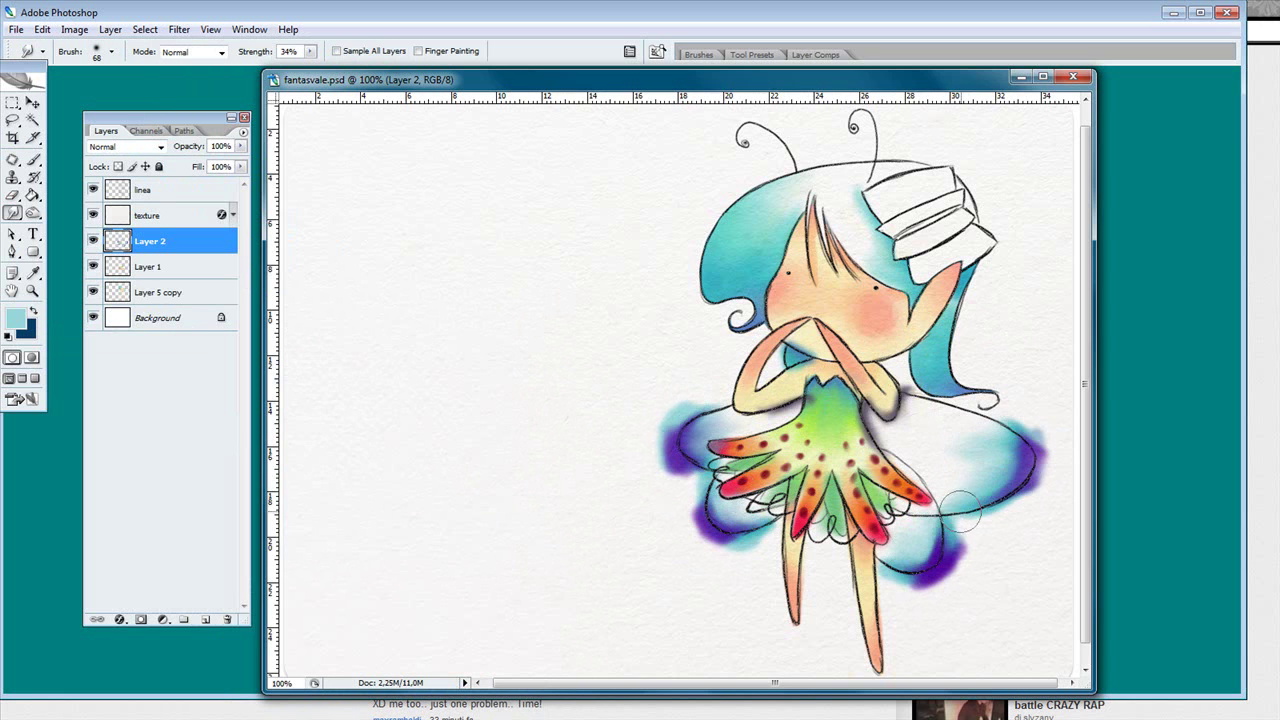
Add a new layer above Layer 2 and paint dark blue spots of decreasing size on both upper wings.
{"action": "key", "text": "b"}
{"action": "key", "text": "ctrl+shift+alt+n"}
{"action": "key", "text": "x"}
{"action": "left_click", "coordinate": [705, 431]}
{"action": "left_click", "coordinate": [728, 425]}
{"action": "left_click", "coordinate": [984, 457]}
{"action": "left_click", "coordinate": [952, 442]}
{"action": "left_click", "coordinate": [931, 435]}
Paint the bands of the hat green and a light yellow-green sampled from the dress.
{"action": "left_click_drag", "start_coordinate": [895, 232], "coordinate": [965, 210]}
{"action": "left_click", "coordinate": [815, 428], "text": "alt"}
{"action": "mouse_move", "coordinate": [890, 190]}
{"action": "left_mouse_down"}
{"action": "mouse_move", "coordinate": [947, 232]}
{"action": "mouse_move", "coordinate": [895, 187]}
{"action": "mouse_move", "coordinate": [938, 253]}
{"action": "mouse_move", "coordinate": [902, 262]}
{"action": "left_mouse_up"}
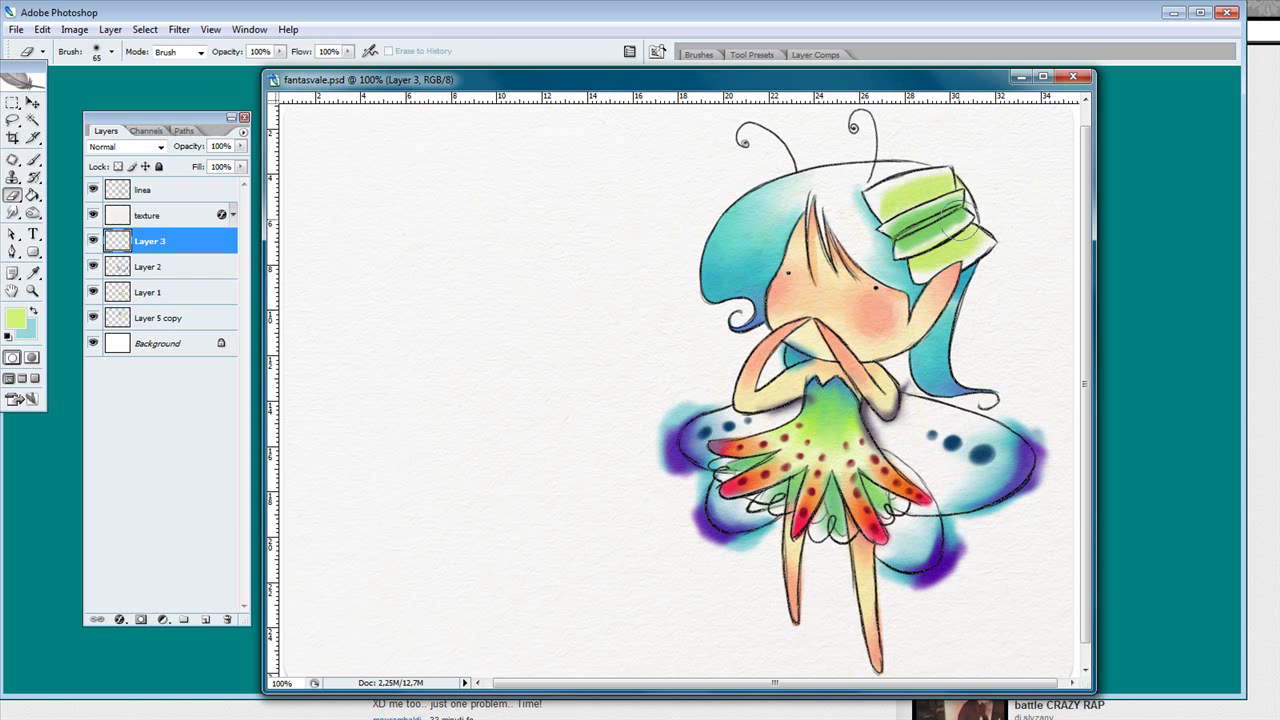
Merge Layer 3 down into Layer 2 and erase the colour spilling outside the wing outlines.
{"action": "key", "text": "ctrl+e"}
{"action": "mouse_move", "coordinate": [663, 455]}
{"action": "left_mouse_down"}
{"action": "mouse_move", "coordinate": [760, 530]}
{"action": "mouse_move", "coordinate": [790, 530]}
{"action": "left_mouse_up"}
{"action": "mouse_move", "coordinate": [857, 402]}
{"action": "left_mouse_down"}
{"action": "mouse_move", "coordinate": [885, 395]}
{"action": "mouse_move", "coordinate": [850, 470]}
{"action": "mouse_move", "coordinate": [885, 460]}
{"action": "left_mouse_up"}
{"action": "mouse_move", "coordinate": [882, 575]}
{"action": "left_mouse_down"}
{"action": "mouse_move", "coordinate": [924, 583]}
{"action": "mouse_move", "coordinate": [991, 513]}
{"action": "mouse_move", "coordinate": [994, 412]}
{"action": "mouse_move", "coordinate": [1040, 437]}
{"action": "left_mouse_up"}
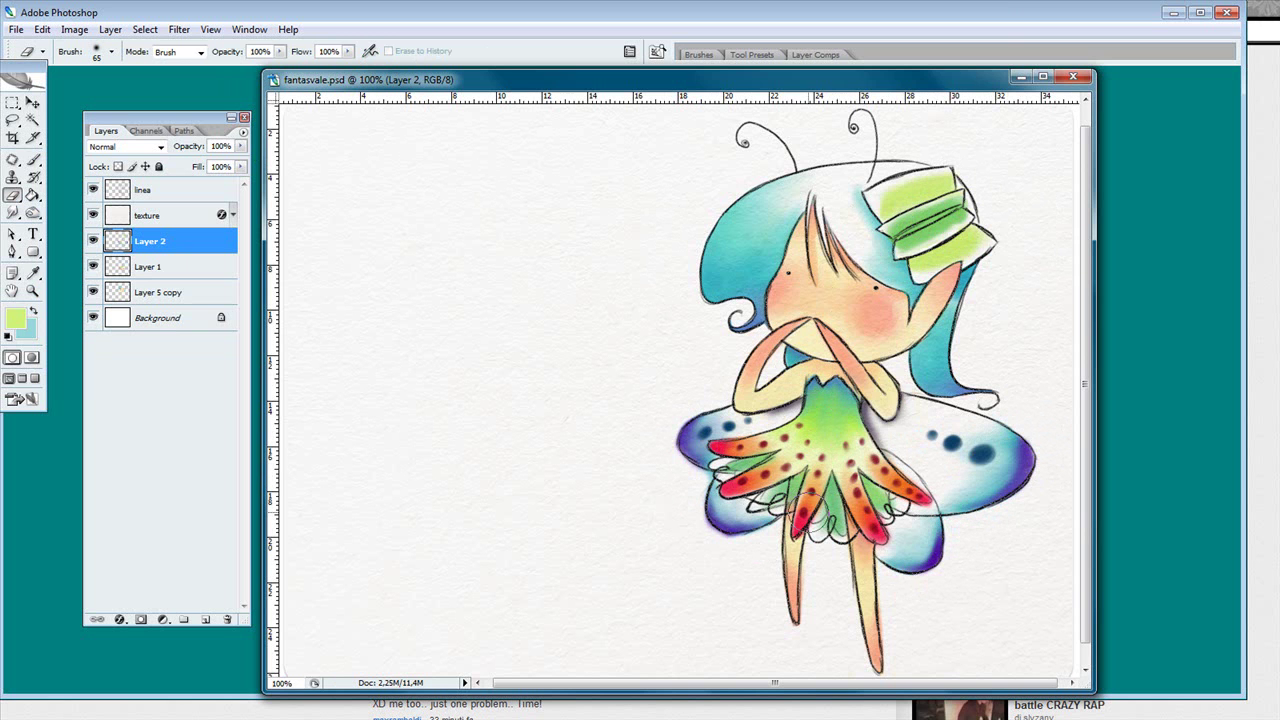
Apply a coarser More Magenta midtones variation to the colours of Layer 2.
{"action": "key", "text": "ctrl+u"}
{"action": "key", "text": "Escape"}
{"action": "key", "text": "alt+i"}
{"action": "key", "text": "a"}
{"action": "key", "text": "n"}
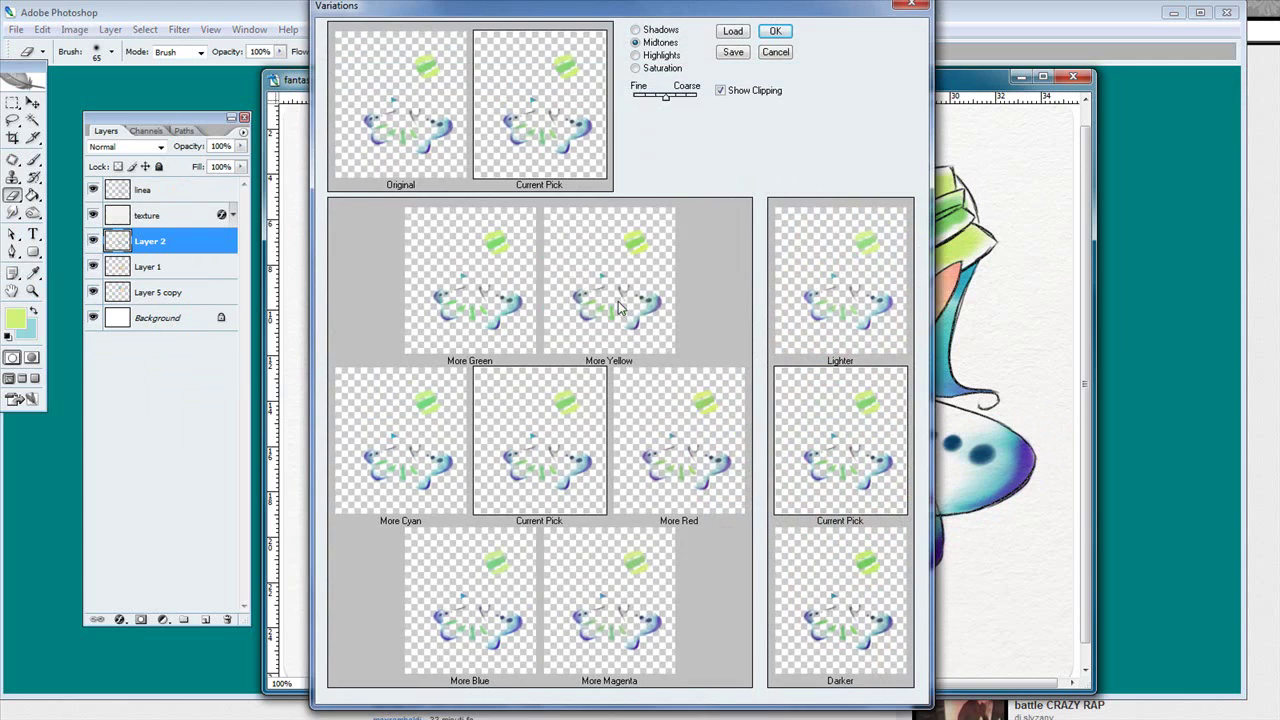
{"action": "left_click_drag", "start_coordinate": [665, 96], "coordinate": [688, 96]}
{"action": "left_click", "coordinate": [609, 600]}
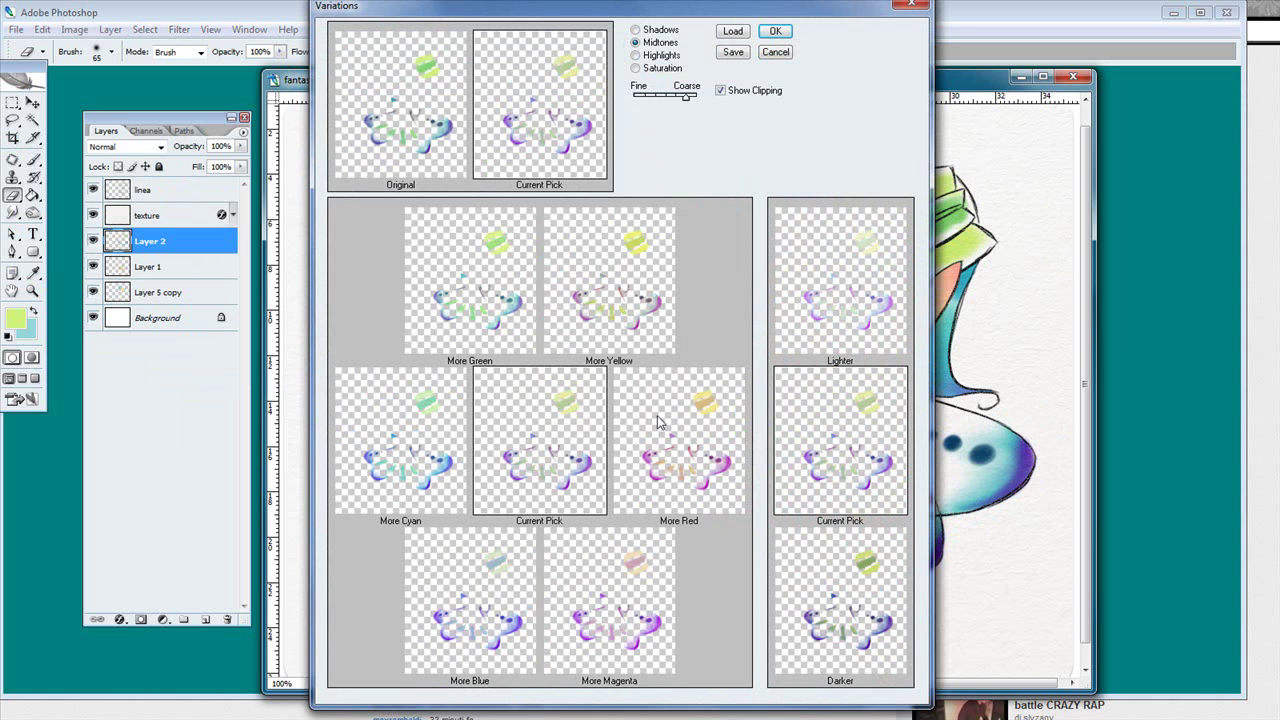
{"action": "left_click", "coordinate": [775, 31]}
Adjust the blues and yellows of Layer 2 with Hue/Saturation to give teal wings and a yellow hat.
{"action": "key", "text": "ctrl+u"}
{"action": "key", "text": "ctrl+5"}
{"action": "mouse_move", "coordinate": [507, 200]}
{"action": "left_mouse_down"}
{"action": "mouse_move", "coordinate": [455, 201]}
{"action": "mouse_move", "coordinate": [594, 201]}
{"action": "mouse_move", "coordinate": [504, 200]}
{"action": "left_mouse_up"}
{"action": "key", "text": "ctrl+2"}
{"action": "left_click", "coordinate": [497, 154]}
{"action": "left_click", "coordinate": [496, 223]}
{"action": "left_click", "coordinate": [666, 166]}
Lasso the grey shadows around the arms, tint them blue with Hue/Saturation and deselect.
{"action": "key", "text": "r"}
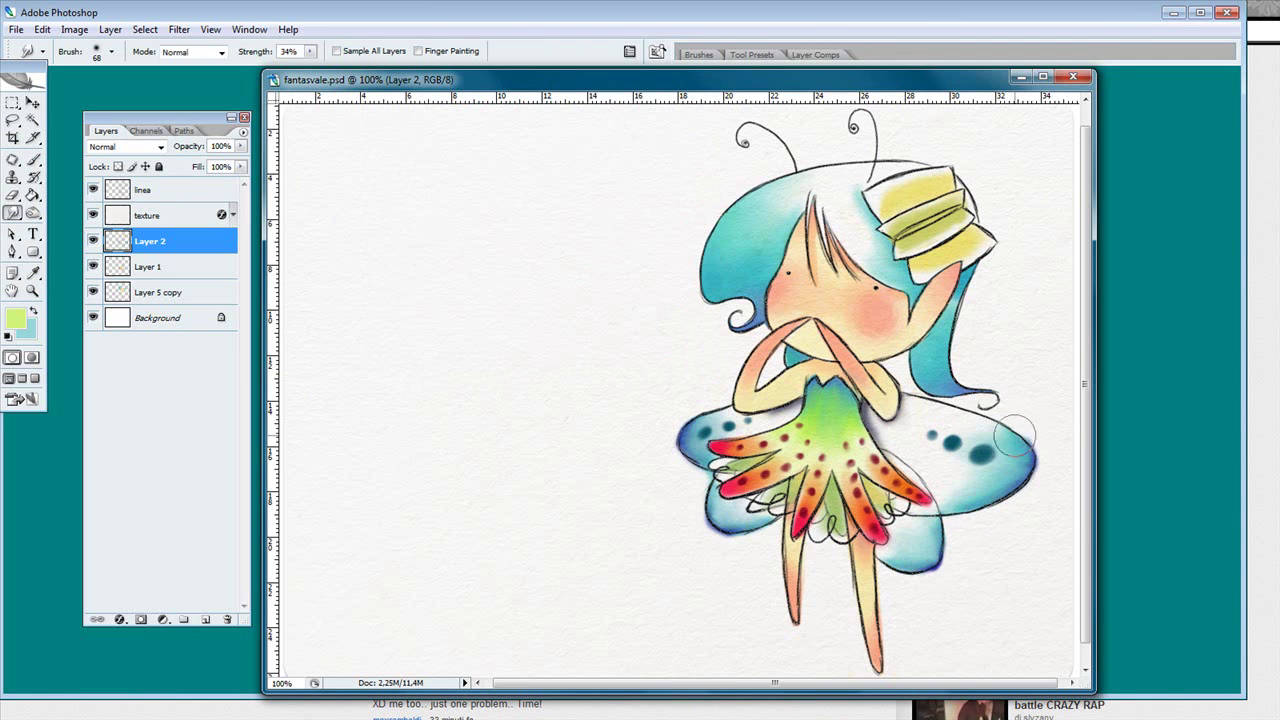
{"action": "key", "text": "e"}
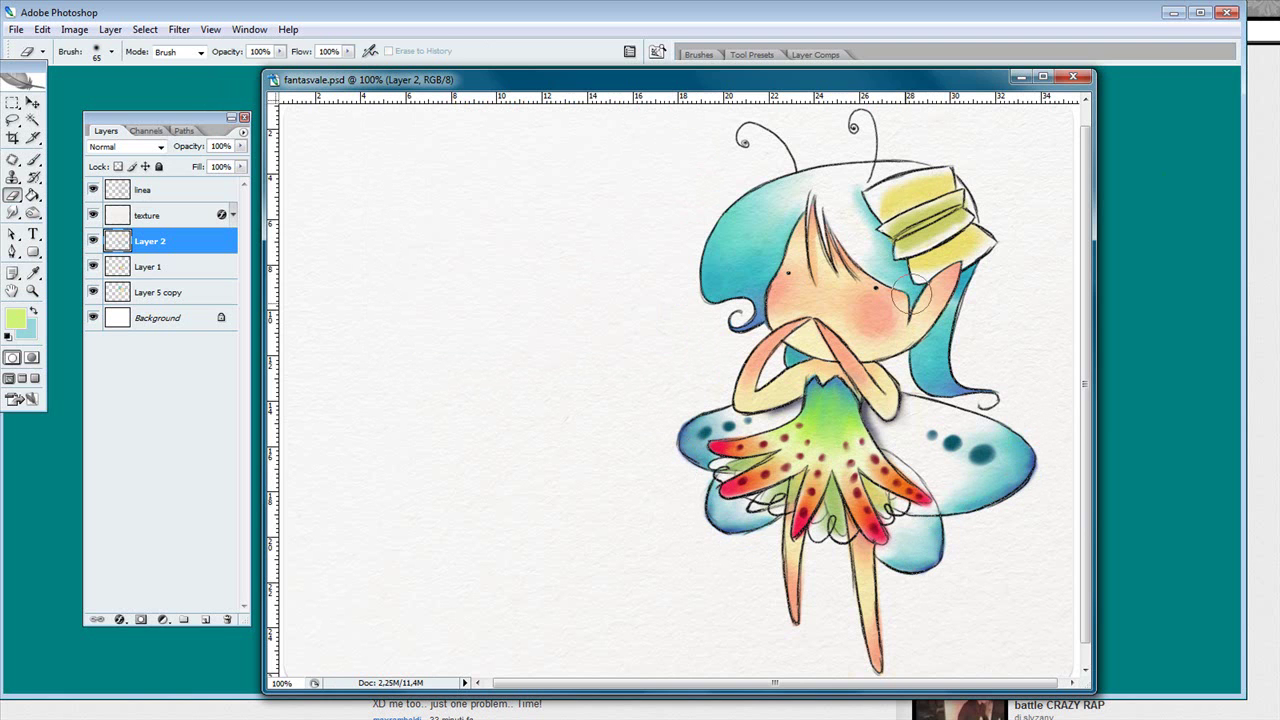
{"action": "key", "text": "l"}
{"action": "mouse_move", "coordinate": [790, 380]}
{"action": "left_mouse_down"}
{"action": "mouse_move", "coordinate": [800, 455]}
{"action": "mouse_move", "coordinate": [905, 425]}
{"action": "left_mouse_up"}
{"action": "key", "text": "ctrl+u"}
{"action": "key", "text": "Return"}
{"action": "key", "text": "m"}
{"action": "key", "text": "ctrl+d"}
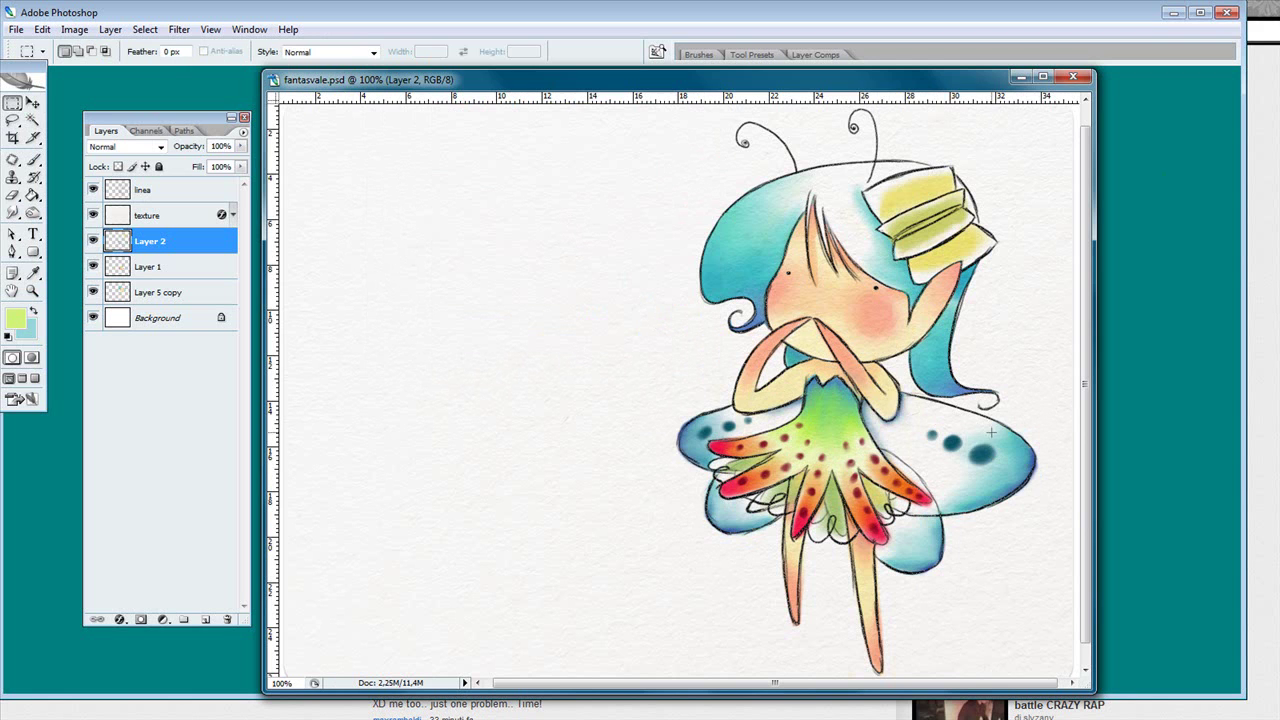
Toggle Layer 2's visibility to compare it, and apply the Sponge filter with a smaller brush size, definition 0 and smoothness 10.
{"action": "left_click", "coordinate": [93, 241]}
{"action": "left_click", "coordinate": [93, 241]}
{"action": "left_click", "coordinate": [179, 30]}
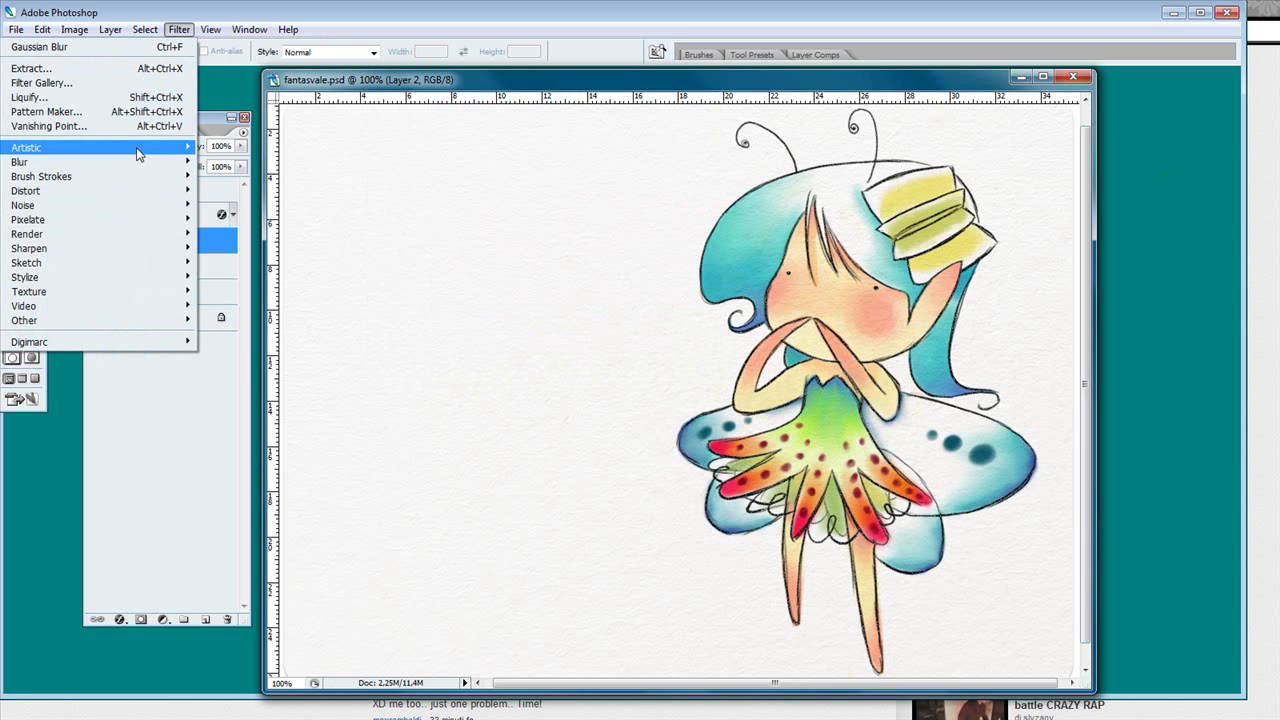
{"action": "mouse_move", "coordinate": [153, 152]}
{"action": "left_click", "coordinate": [236, 335]}
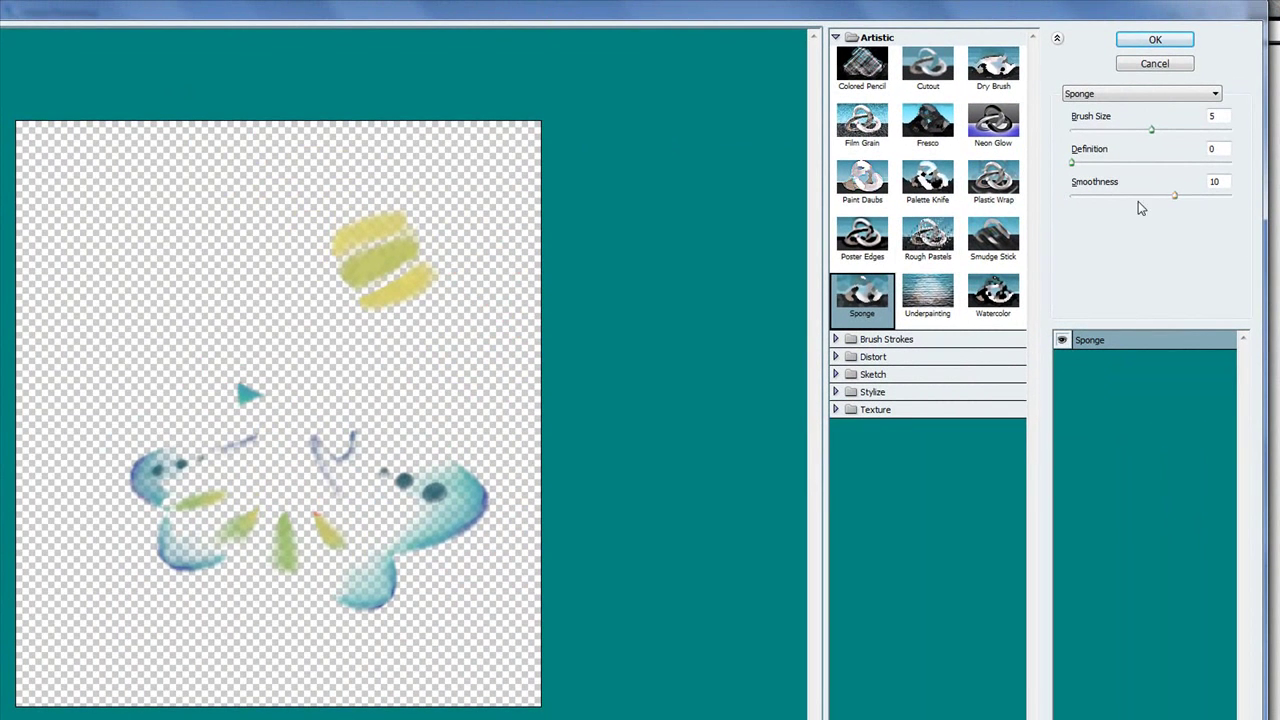
{"action": "left_click", "coordinate": [1073, 166]}
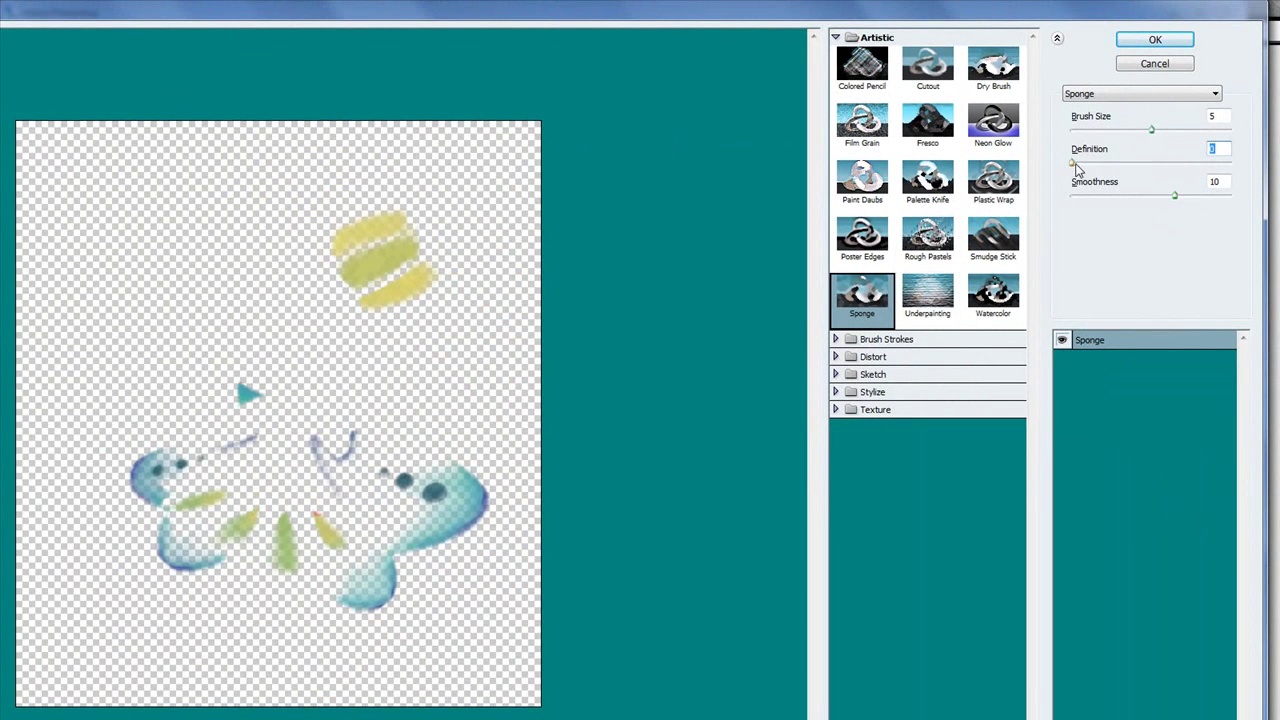
{"action": "left_click_drag", "start_coordinate": [1151, 134], "coordinate": [1095, 129]}
{"action": "left_click", "coordinate": [1174, 195]}
{"action": "left_click_drag", "start_coordinate": [1157, 196], "coordinate": [1174, 197]}
{"action": "left_click", "coordinate": [1155, 40]}
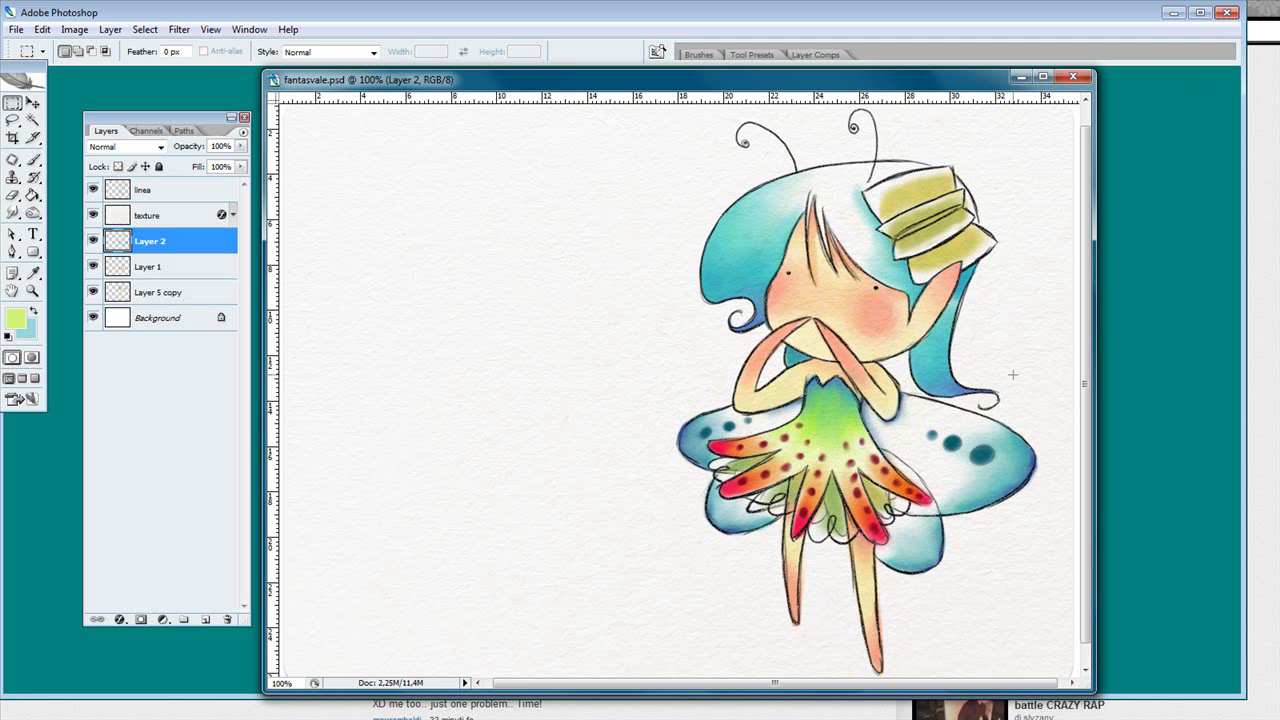
Examine the Sponge filter's texture on the wings and skirt at 300%, and return to the 100% view.
{"action": "key", "text": "ctrl+plus"}
{"action": "key", "text": "ctrl+plus"}
{"action": "left_click_drag", "start_coordinate": [1050, 537], "coordinate": [691, 349]}
{"action": "left_click_drag", "start_coordinate": [818, 490], "coordinate": [434, 314]}
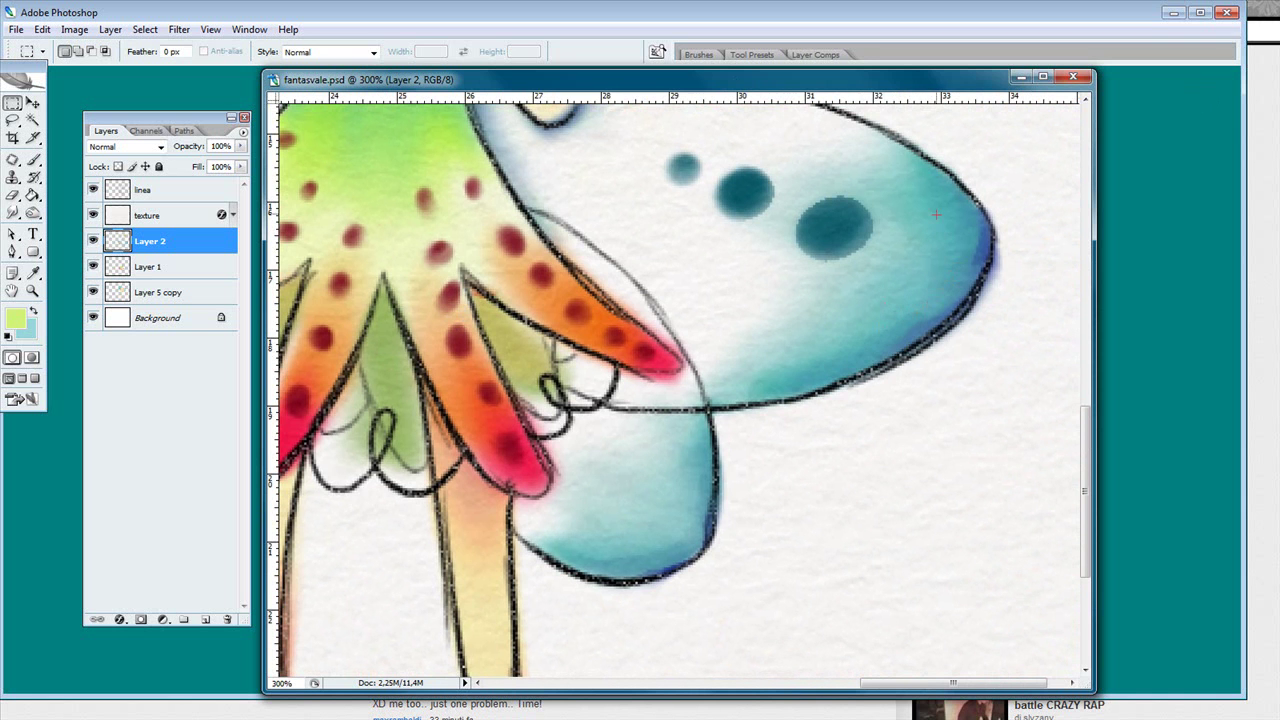
{"action": "left_click_drag", "start_coordinate": [508, 237], "coordinate": [645, 530]}
{"action": "left_click_drag", "start_coordinate": [557, 346], "coordinate": [640, 542]}
{"action": "left_click_drag", "start_coordinate": [512, 248], "coordinate": [697, 433]}
{"action": "key", "text": "ctrl+minus"}
{"action": "key", "text": "ctrl+minus"}
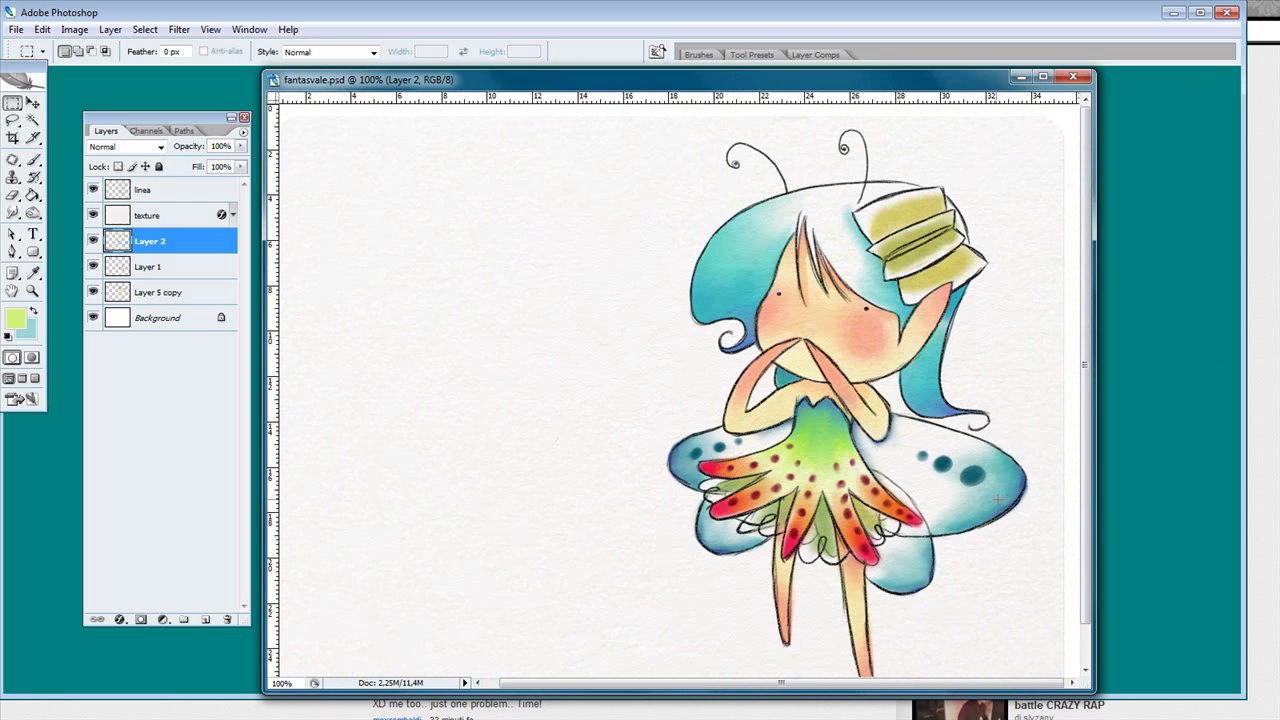
{"action": "left_click_drag", "start_coordinate": [1008, 496], "coordinate": [1010, 468]}
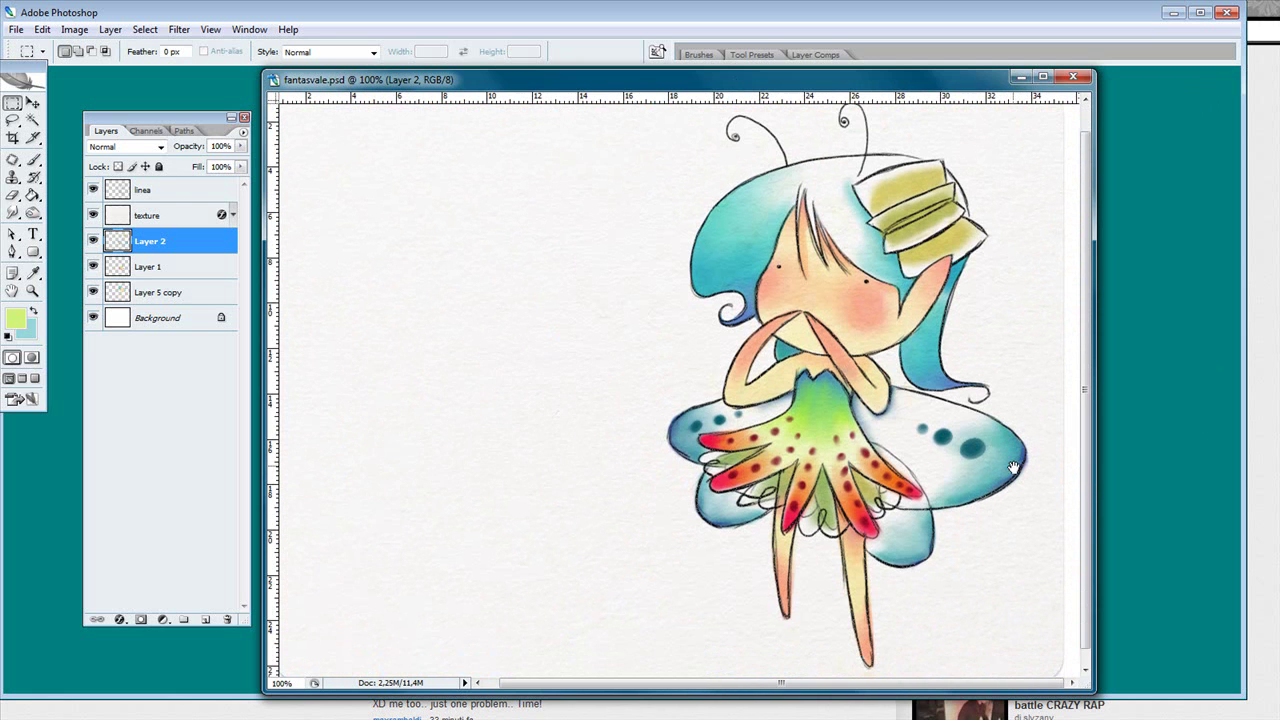
Undo and redo the Sponge filter repeatedly to compare the colouring with and without it.
{"action": "key", "text": "ctrl+z"}
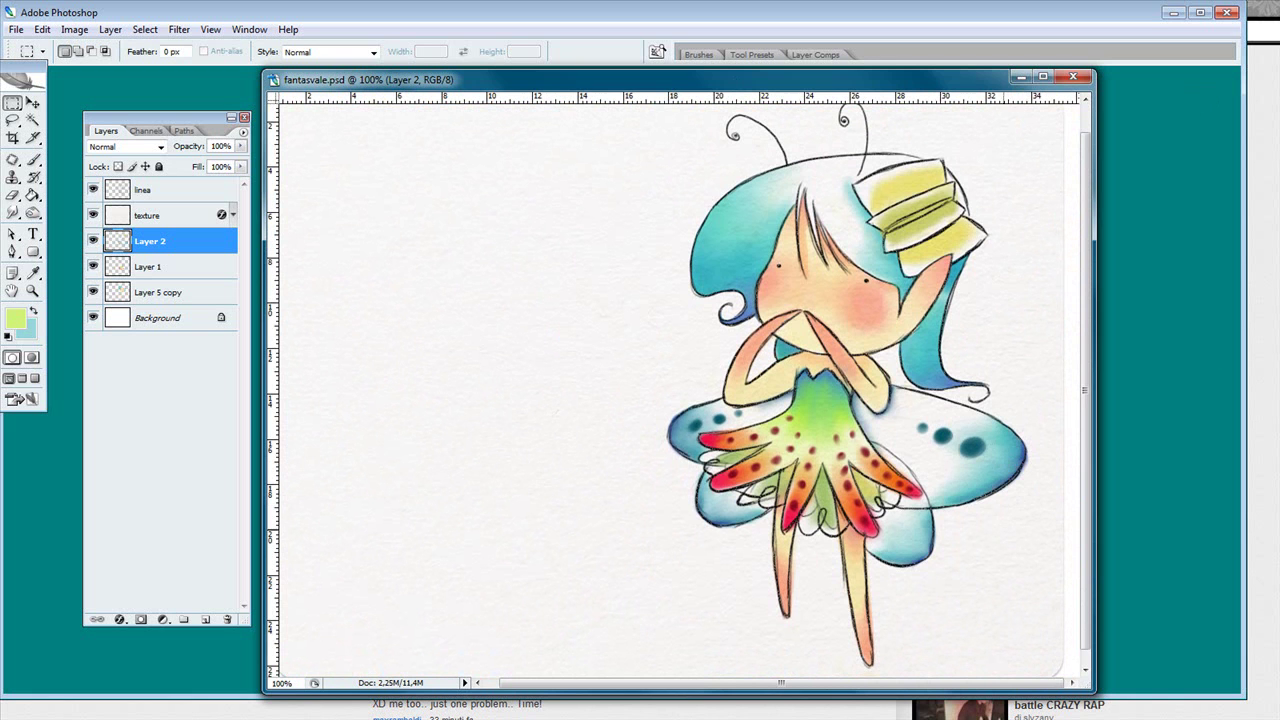
{"action": "key", "text": "ctrl+z"}
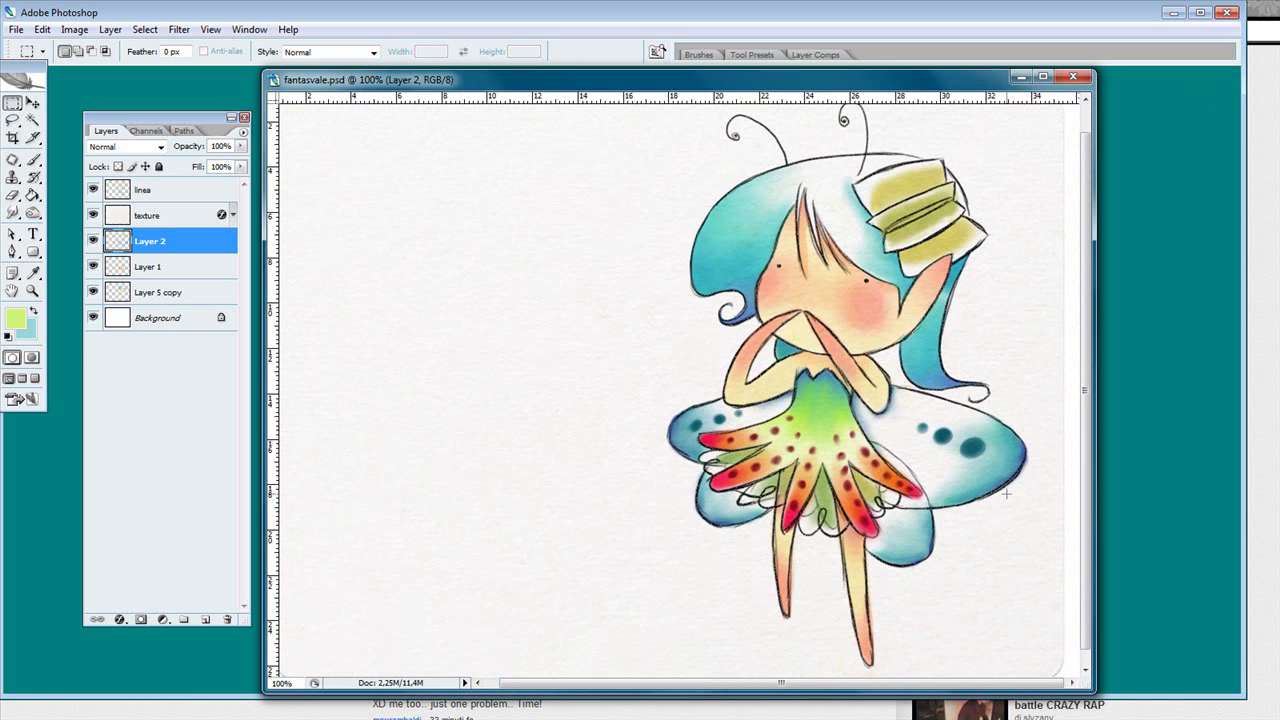
{"action": "key", "text": "ctrl+z"}
{"action": "key", "text": "ctrl+z"}
Brighten Layer 2 slightly with Curves by raising the lighter part of the RGB curve.
{"action": "key", "text": "ctrl+m"}
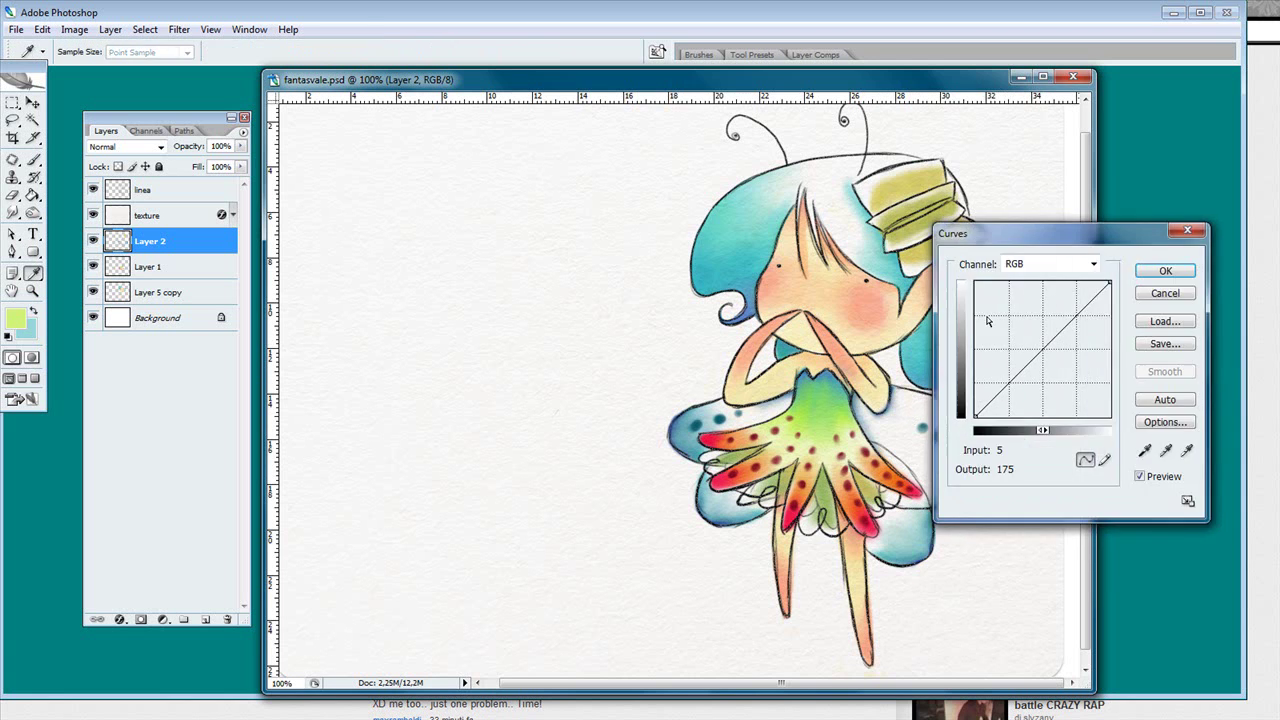
{"action": "left_click_drag", "start_coordinate": [1030, 223], "coordinate": [441, 205]}
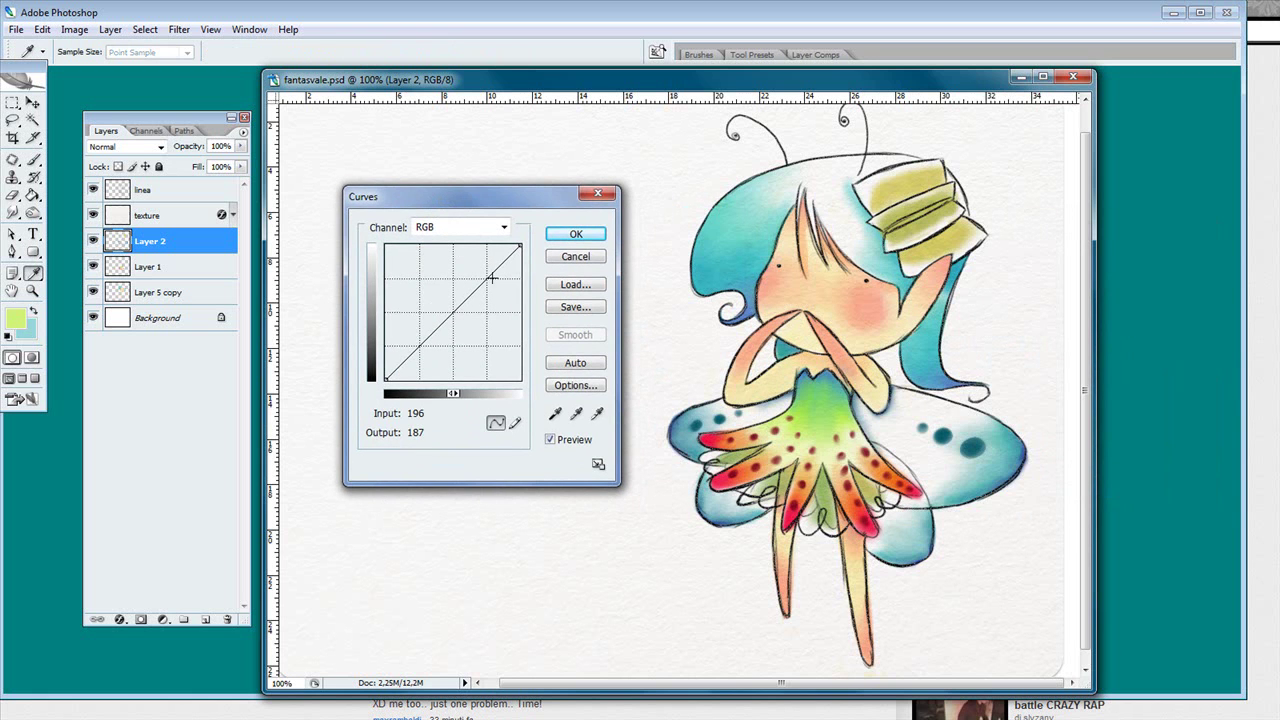
{"action": "left_click", "coordinate": [485, 277]}
{"action": "left_click_drag", "start_coordinate": [485, 277], "coordinate": [479, 266]}
{"action": "left_click", "coordinate": [568, 236]}
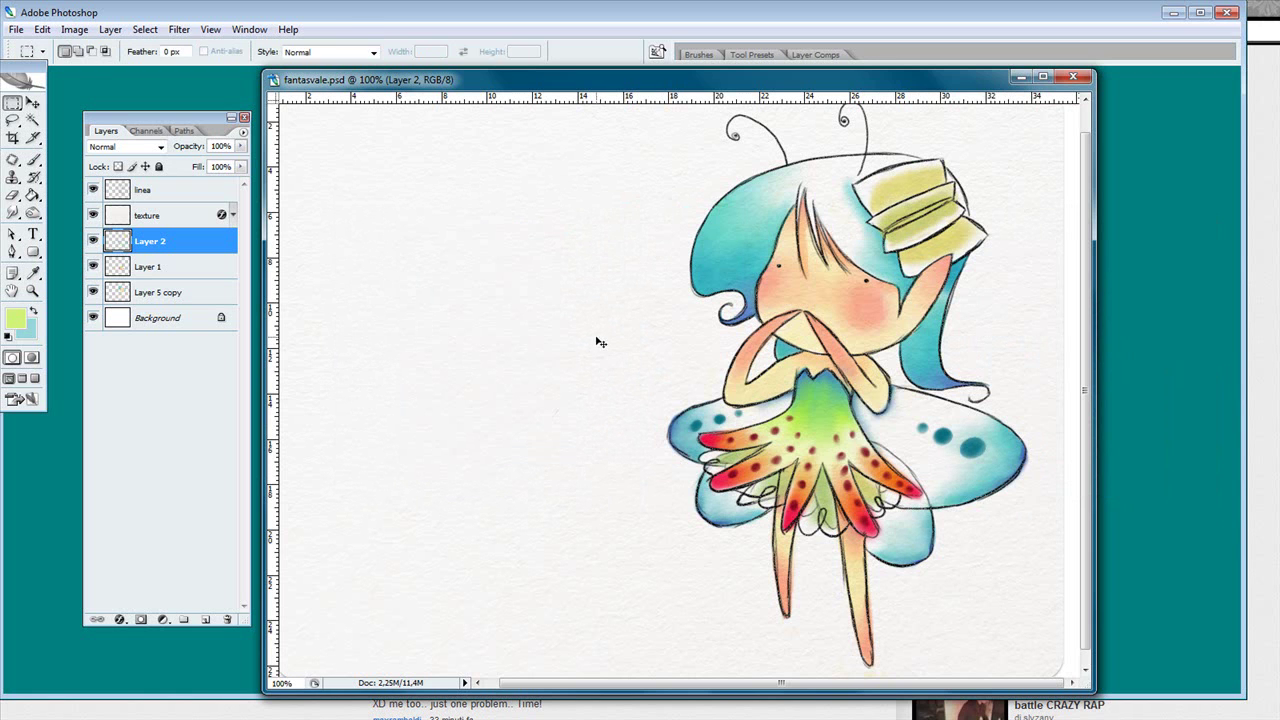
Raise Layer 2's master saturation to +13 with Hue/Saturation.
{"action": "key", "text": "ctrl+u"}
{"action": "mouse_move", "coordinate": [507, 243]}
{"action": "left_mouse_down"}
{"action": "mouse_move", "coordinate": [588, 240]}
{"action": "mouse_move", "coordinate": [437, 246]}
{"action": "mouse_move", "coordinate": [519, 244]}
{"action": "left_mouse_up"}
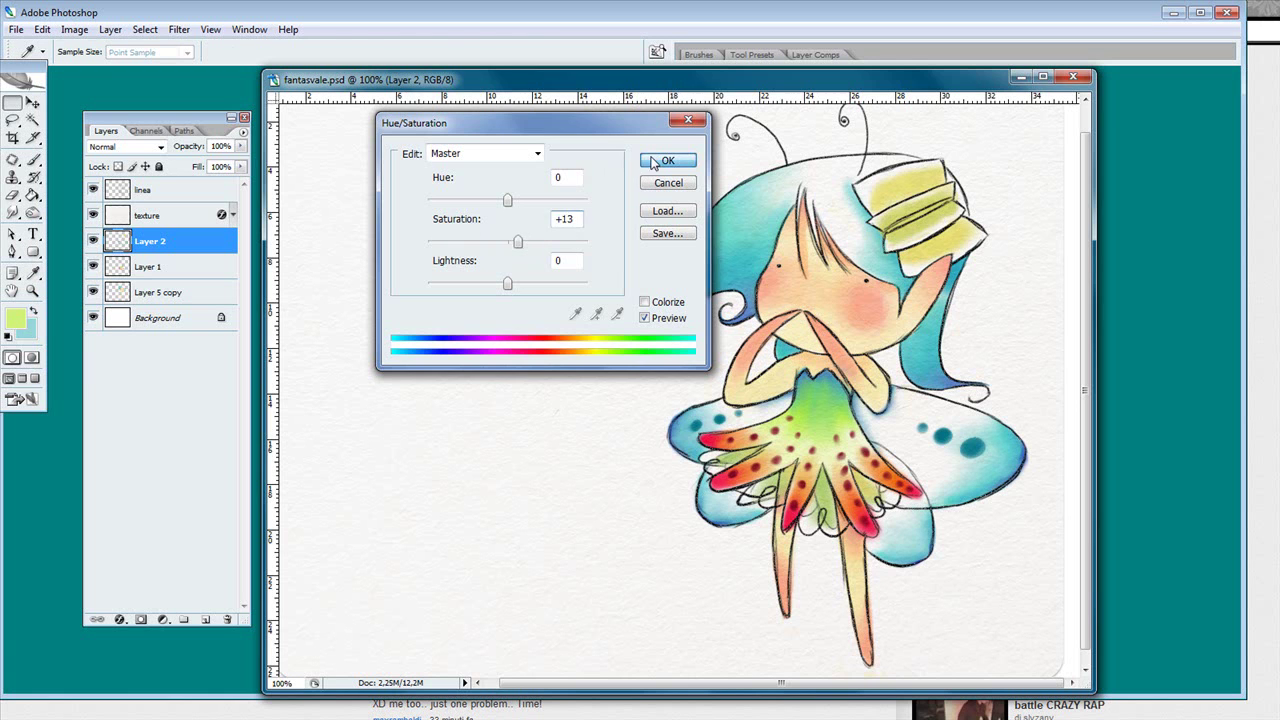
{"action": "left_click", "coordinate": [667, 161]}
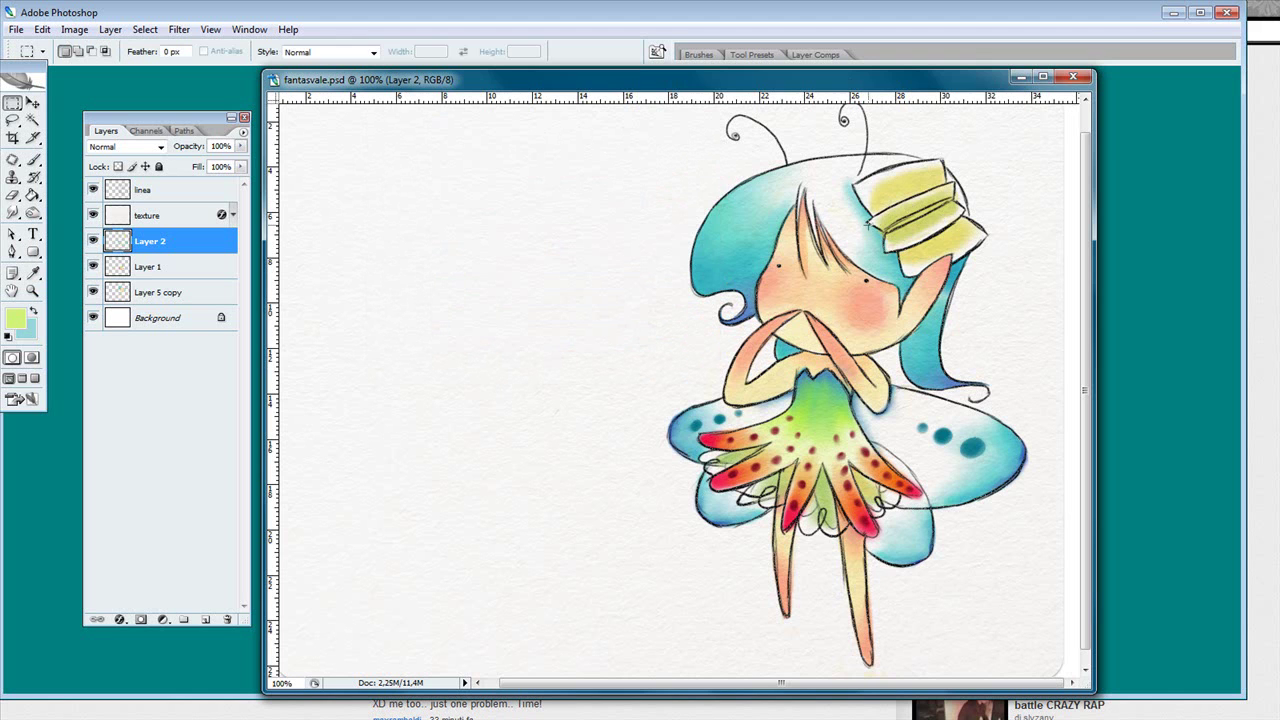
Select Layer 2 through Layer 5 copy, and toggle the visibility of Layer 1 and Layer 2 to see what each contains.
{"action": "left_click", "coordinate": [155, 292], "text": "shift"}
{"action": "left_click", "coordinate": [92, 266]}
{"action": "left_click", "coordinate": [92, 266]}
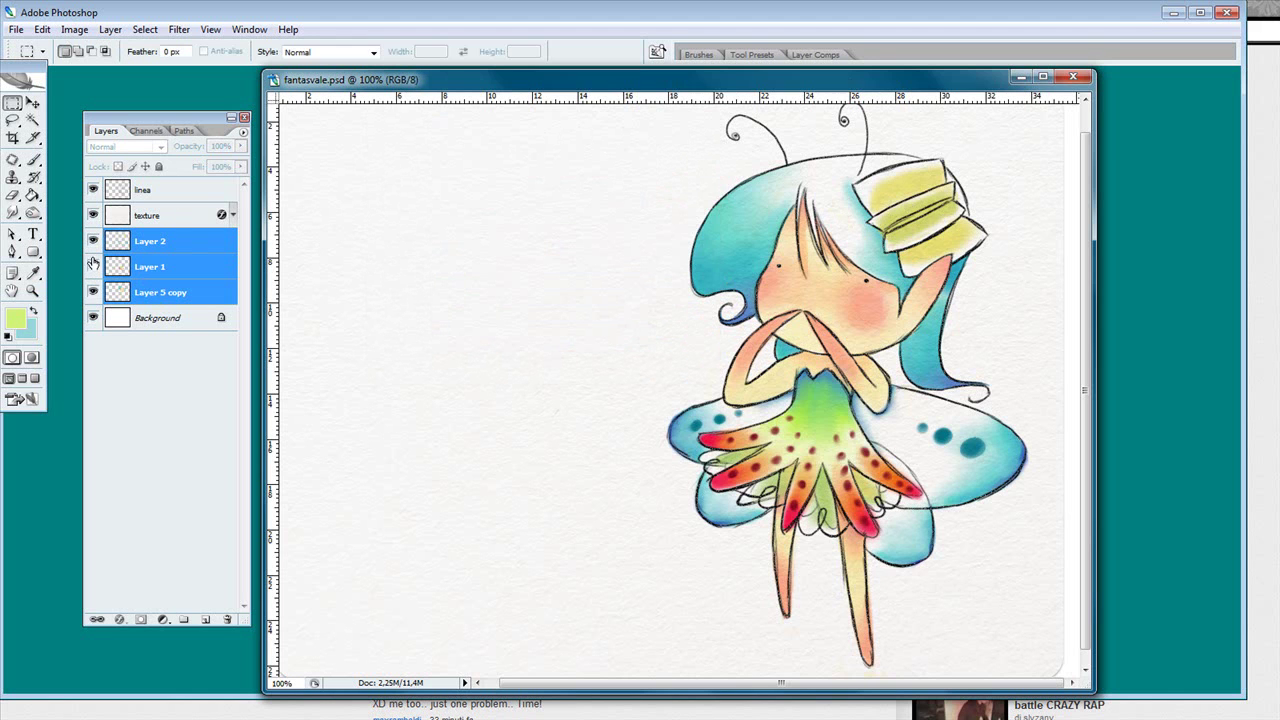
{"action": "left_click", "coordinate": [93, 240]}
{"action": "left_click", "coordinate": [92, 242]}
Try the last-used Sponge filter on Layer 1's dress colouring, and undo it.
{"action": "left_click", "coordinate": [150, 270]}
{"action": "left_click", "coordinate": [92, 266]}
{"action": "left_click", "coordinate": [92, 266]}
{"action": "left_click", "coordinate": [179, 29]}
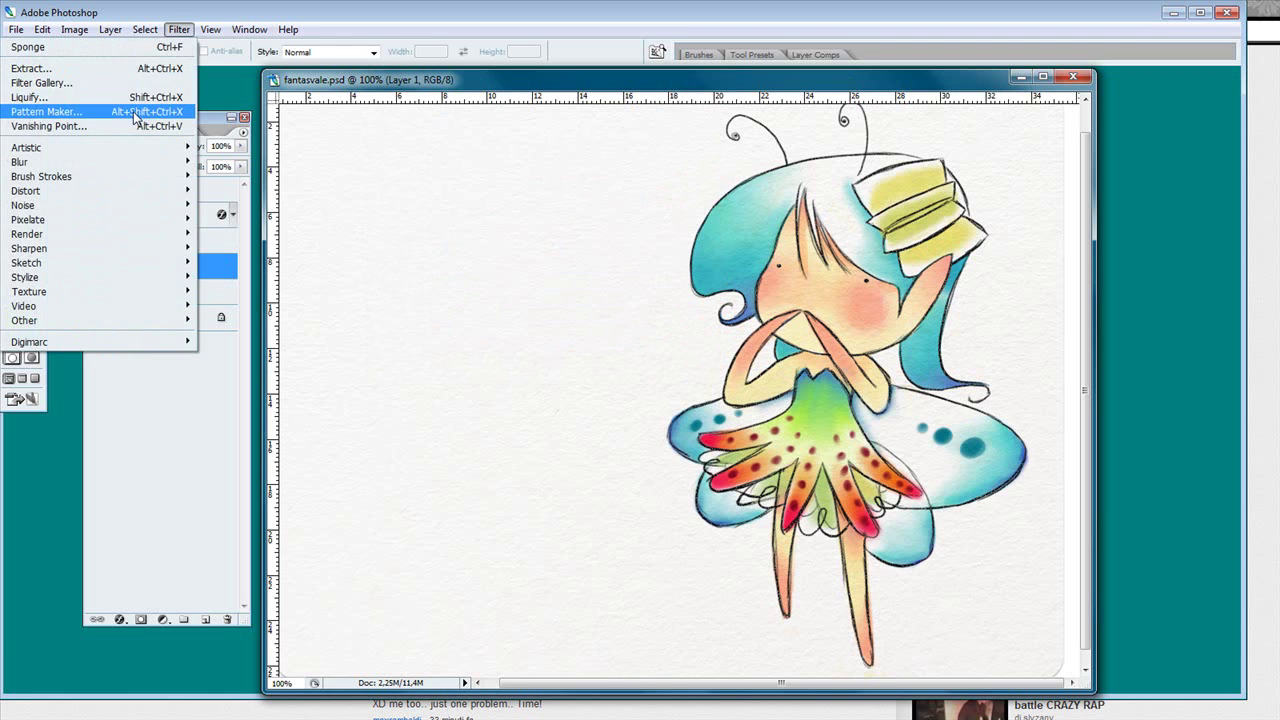
{"action": "mouse_move", "coordinate": [190, 168]}
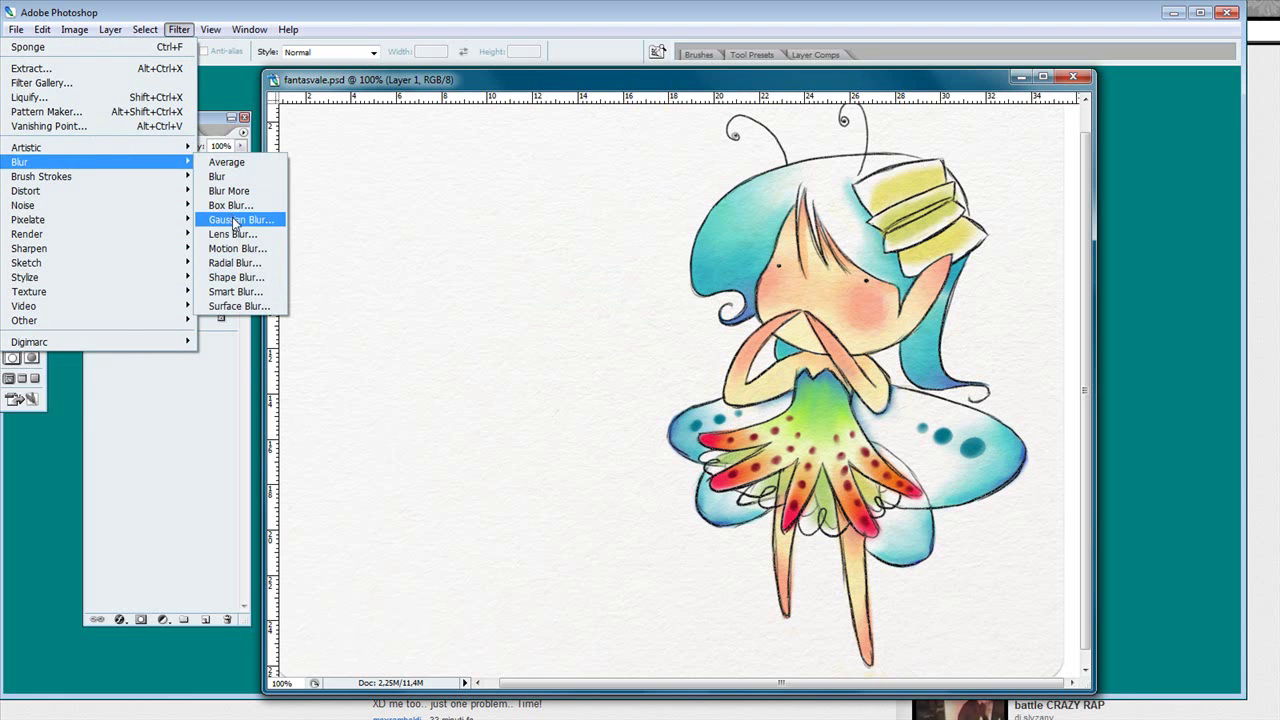
{"action": "left_click", "coordinate": [450, 84]}
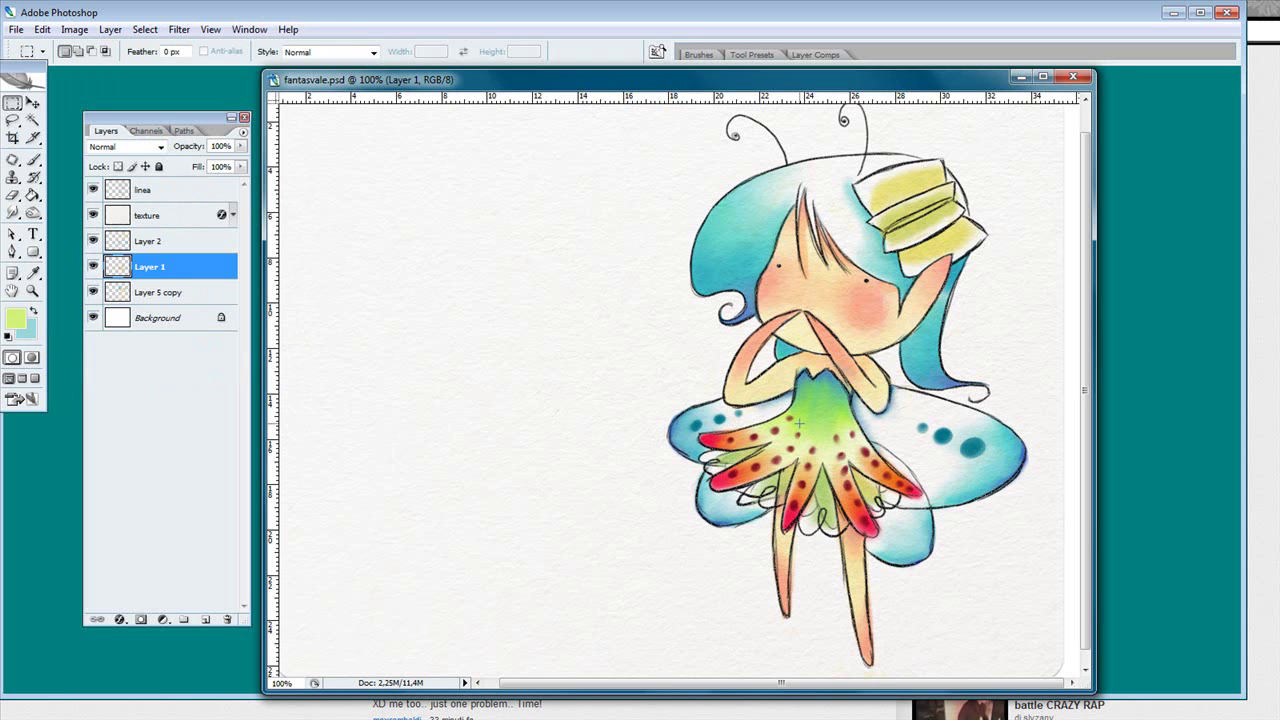
{"action": "key", "text": "ctrl+f"}
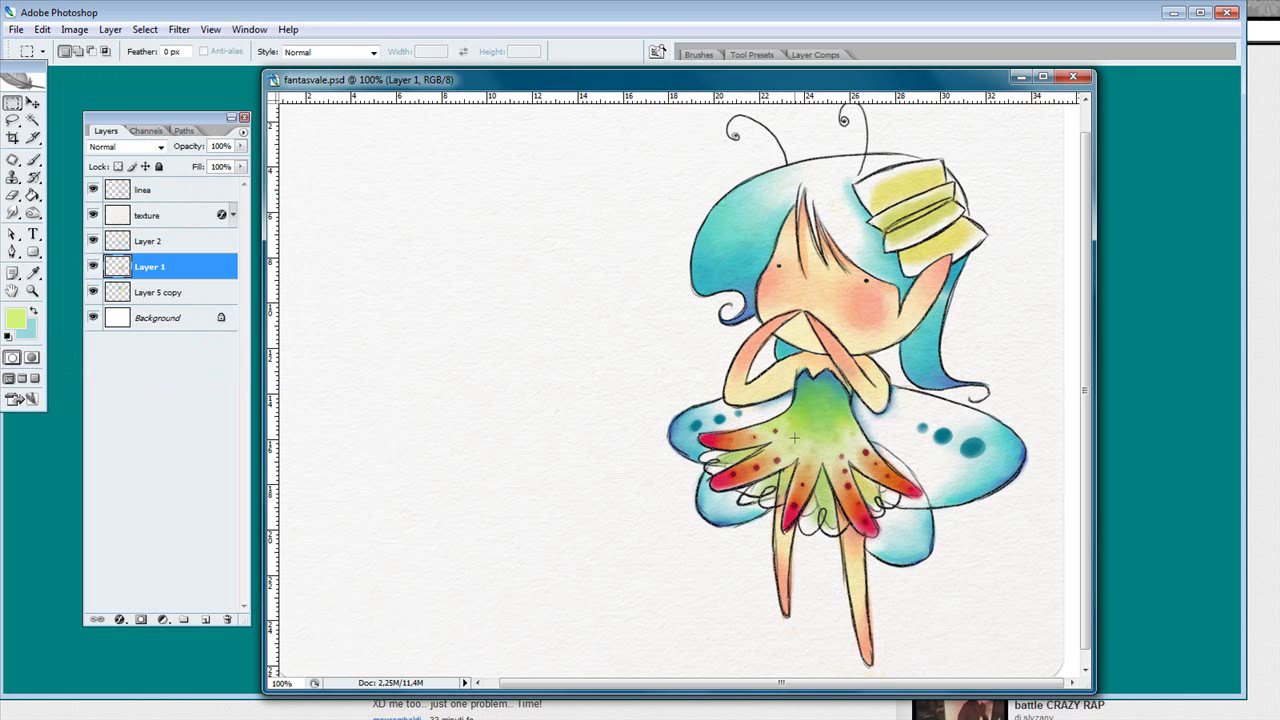
{"action": "key", "text": "ctrl+z"}
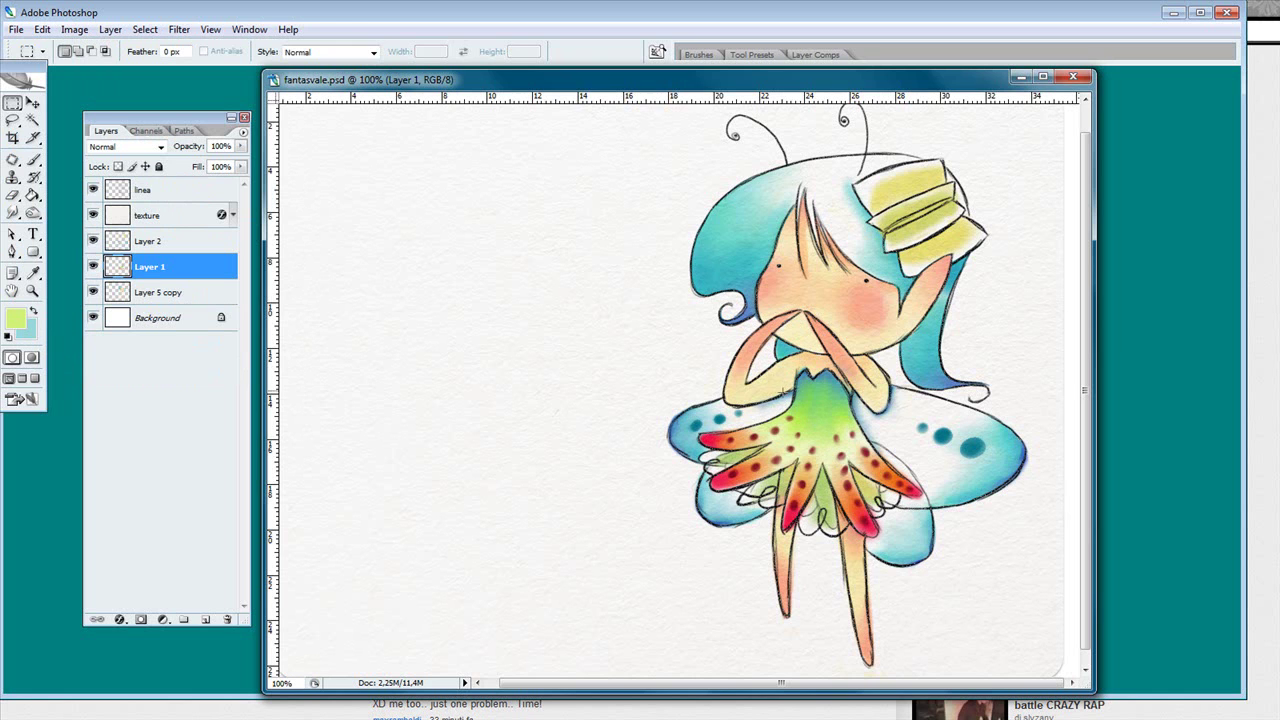
Merge Layer 2, Layer 1 and Layer 5 copy into a single colour layer.
{"action": "left_click", "coordinate": [172, 245]}
{"action": "left_click", "coordinate": [172, 293], "text": "shift"}
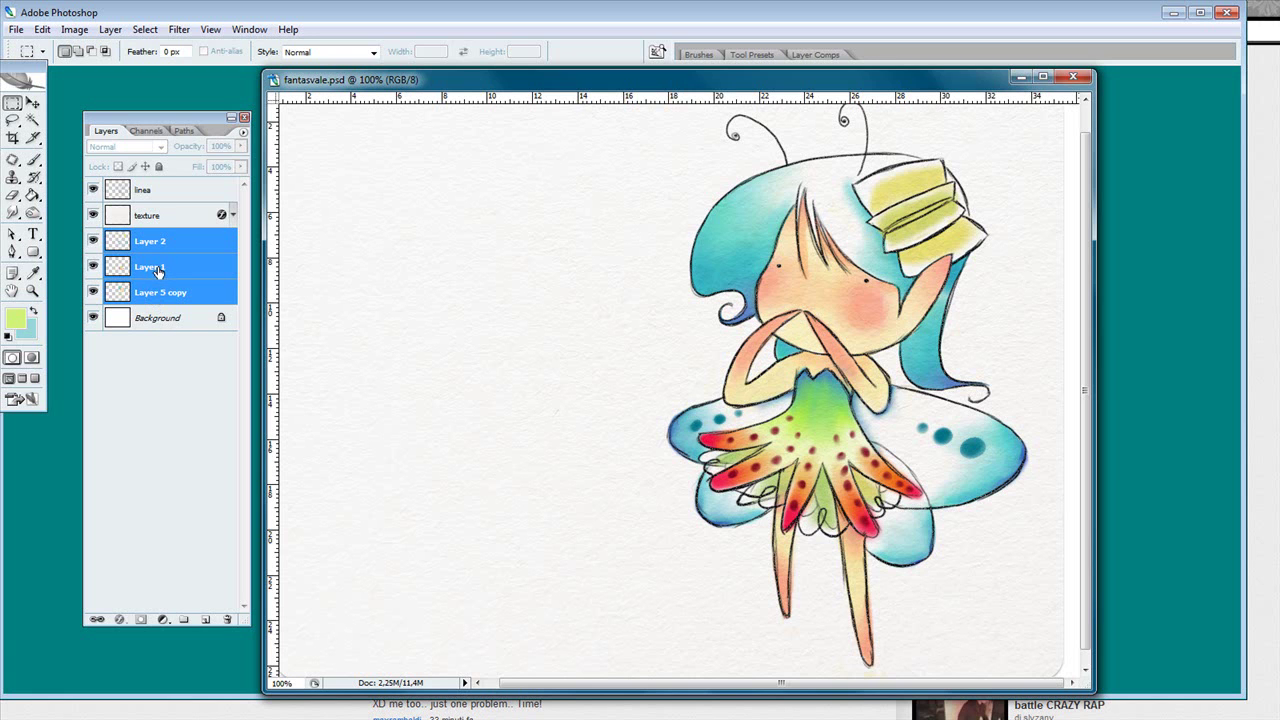
{"action": "key", "text": "ctrl+e"}
Hide and show the merged colour layer and the texture layer to compare their effect on the fairy.
{"action": "left_click", "coordinate": [93, 242]}
{"action": "left_click", "coordinate": [93, 242]}
{"action": "left_click", "coordinate": [93, 215]}
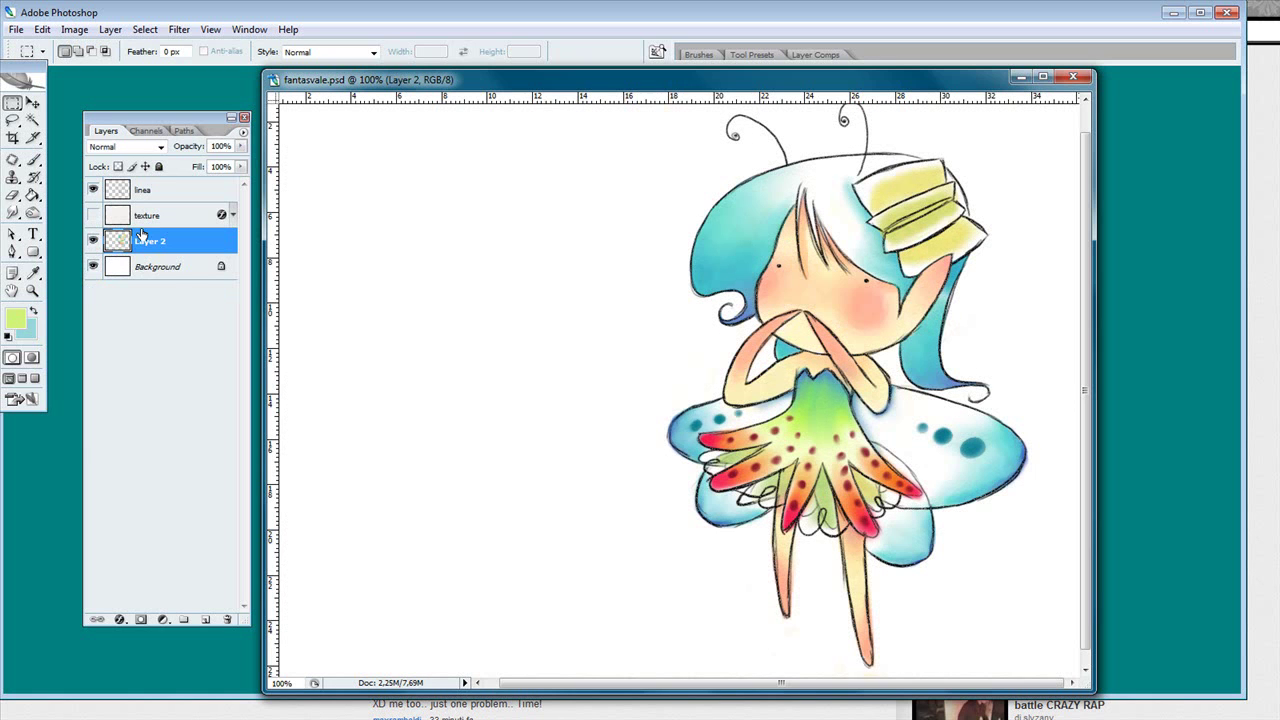
{"action": "left_click", "coordinate": [93, 215]}
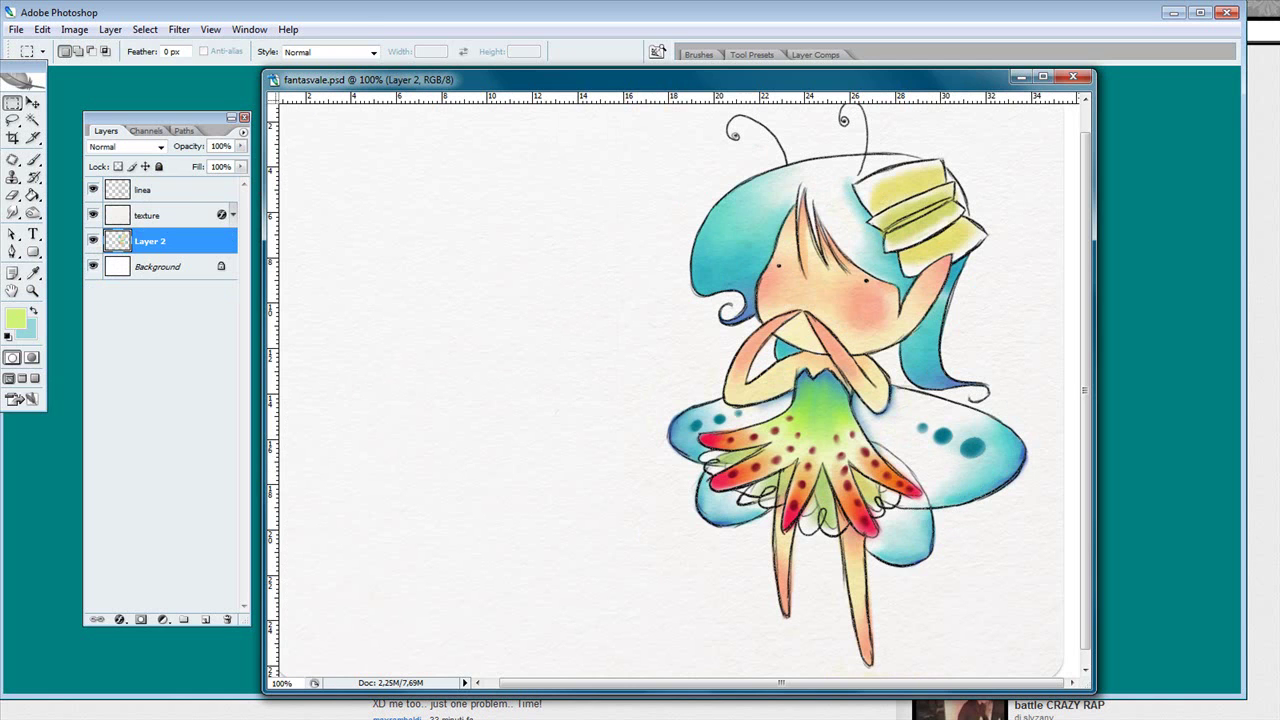
Activate the Smudge tool, and hide and show the linea layer to inspect the colouring without outlines.
{"action": "left_click", "coordinate": [12, 212]}
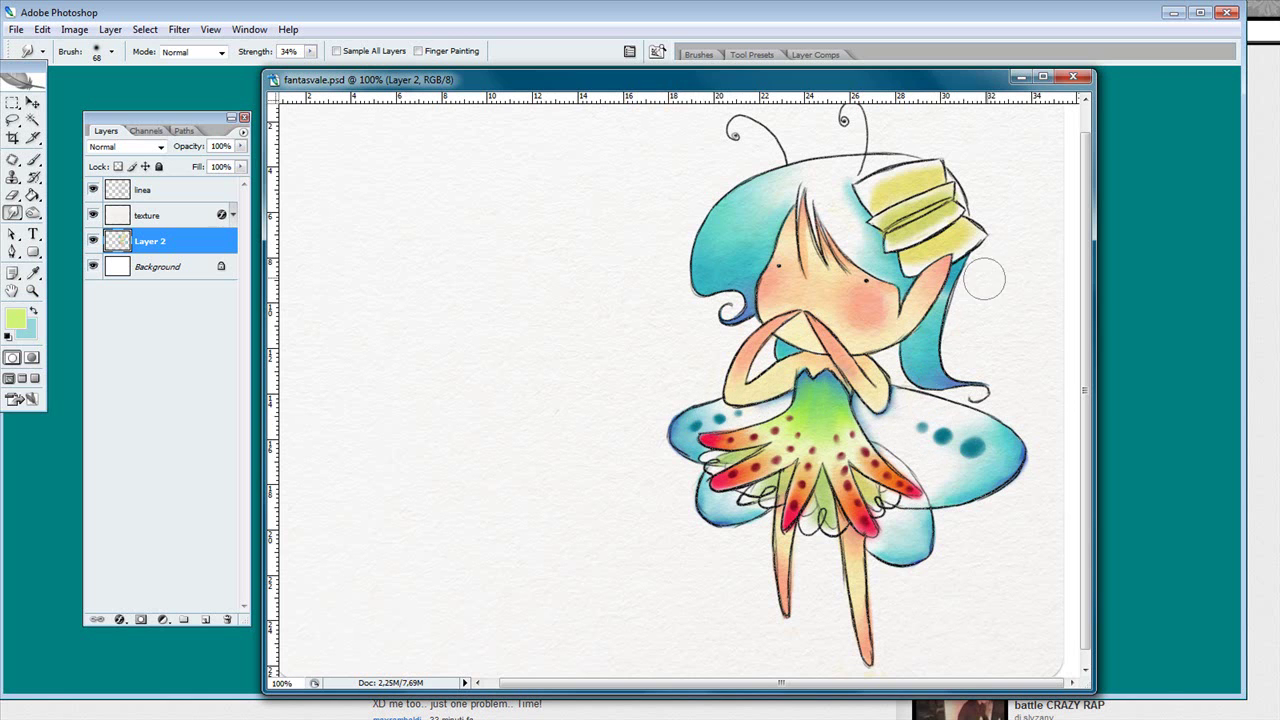
{"action": "left_click", "coordinate": [92, 190]}
{"action": "left_click", "coordinate": [92, 190]}
{"action": "left_click", "coordinate": [91, 190]}
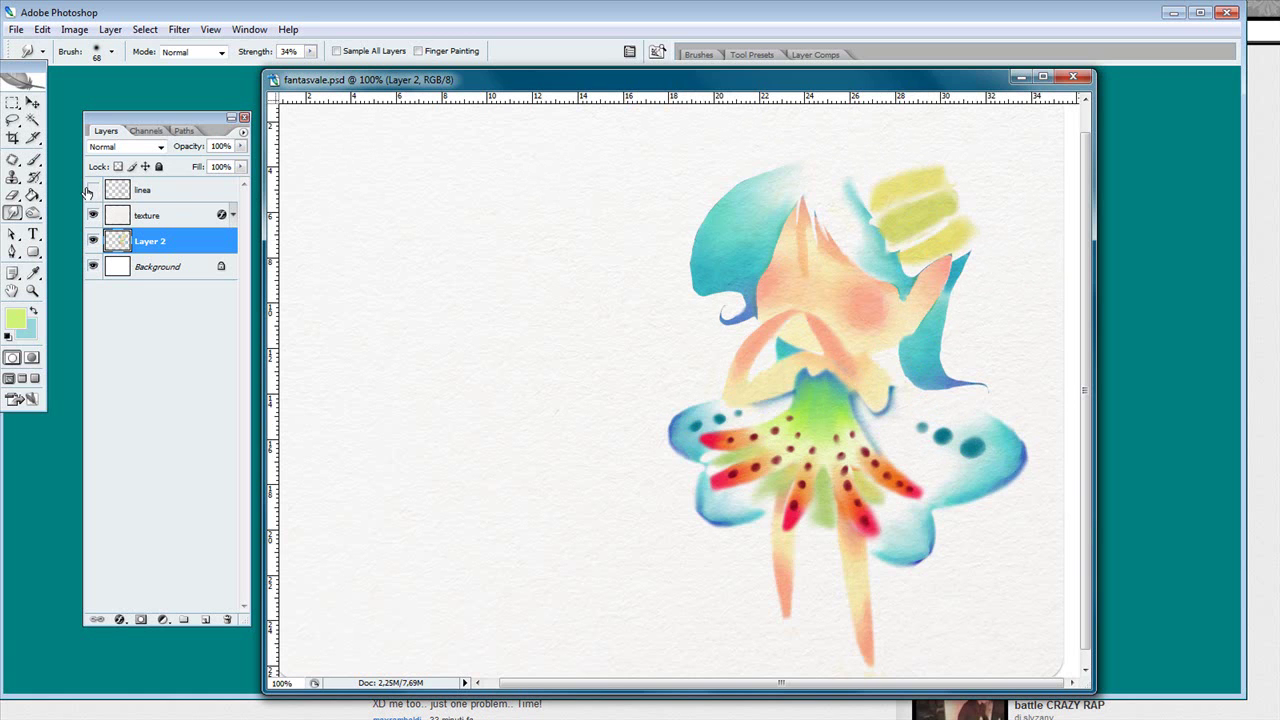
{"action": "left_click", "coordinate": [91, 190]}
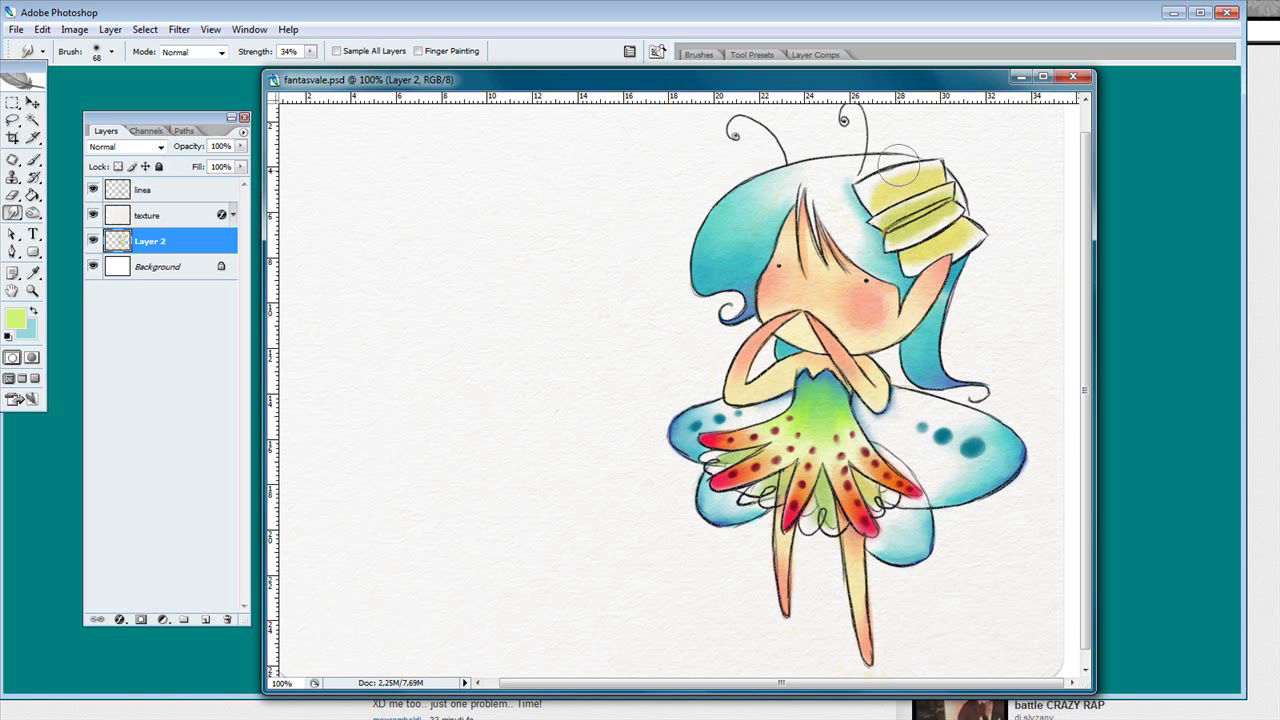
Widen the document window and view the whole fairy illustration.
{"action": "left_click_drag", "start_coordinate": [1096, 322], "coordinate": [1133, 326]}
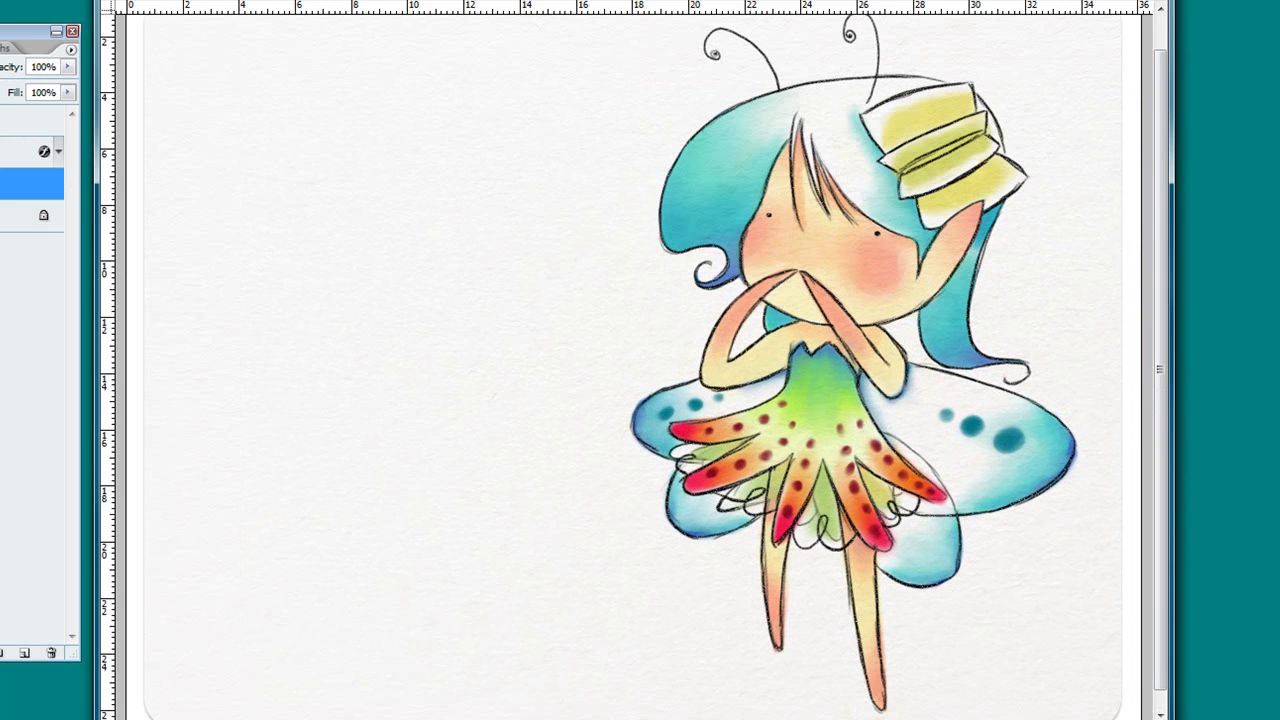
{"action": "left_click_drag", "start_coordinate": [888, 2], "coordinate": [886, 0]}
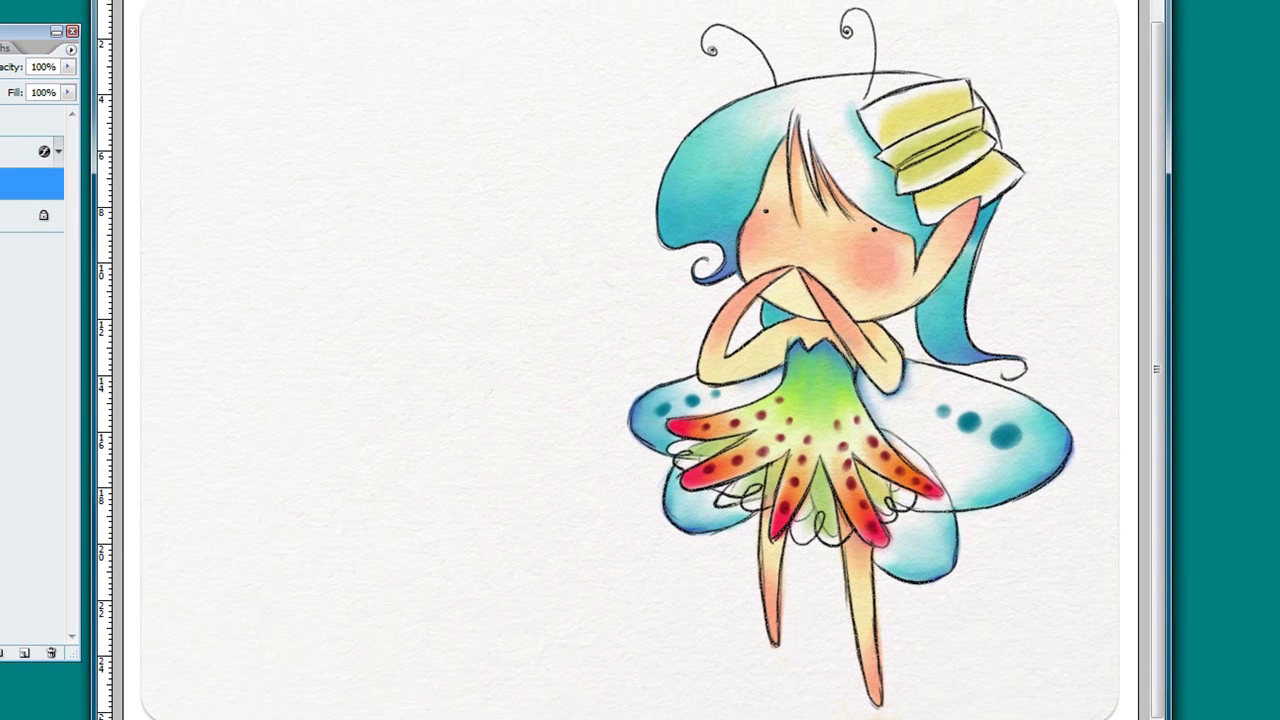